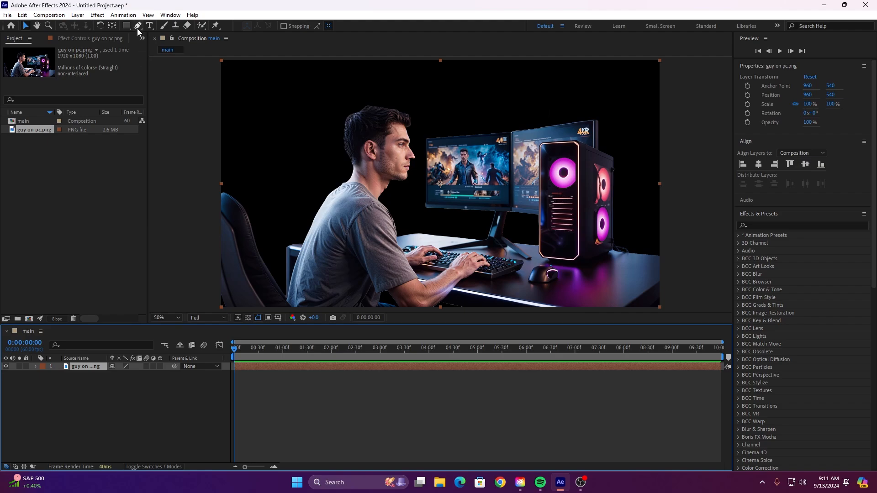
- Activate the Pen tool and frame both monitors at 100% magnification, ready for masking
click(137, 26)
key(period)
key(period)
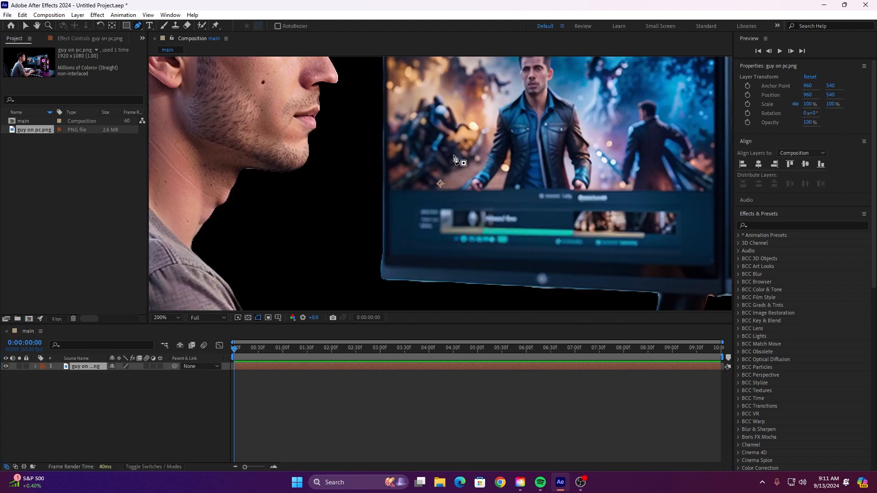
key(h)
drag(479, 164, 374, 248)
drag(376, 180, 347, 142)
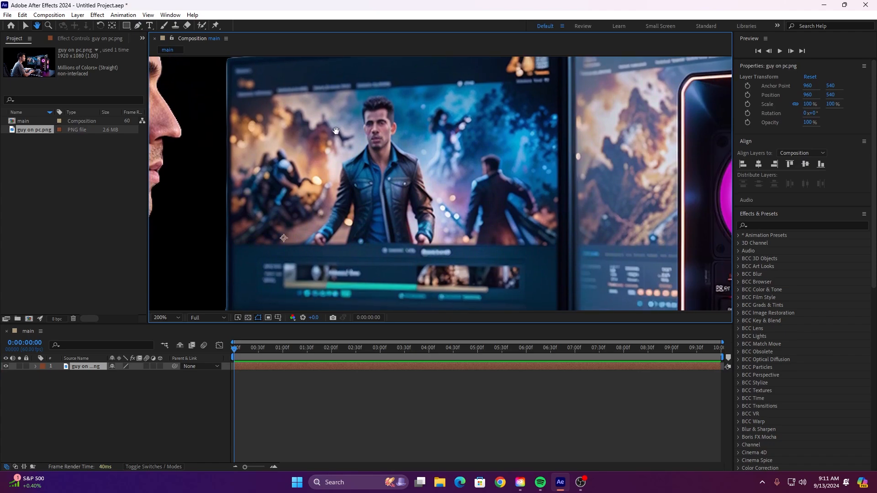
key(comma)
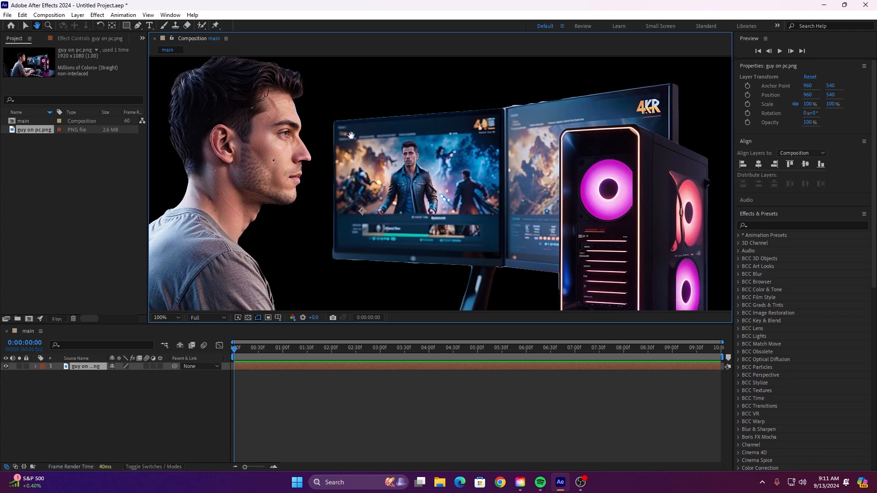
key(g)
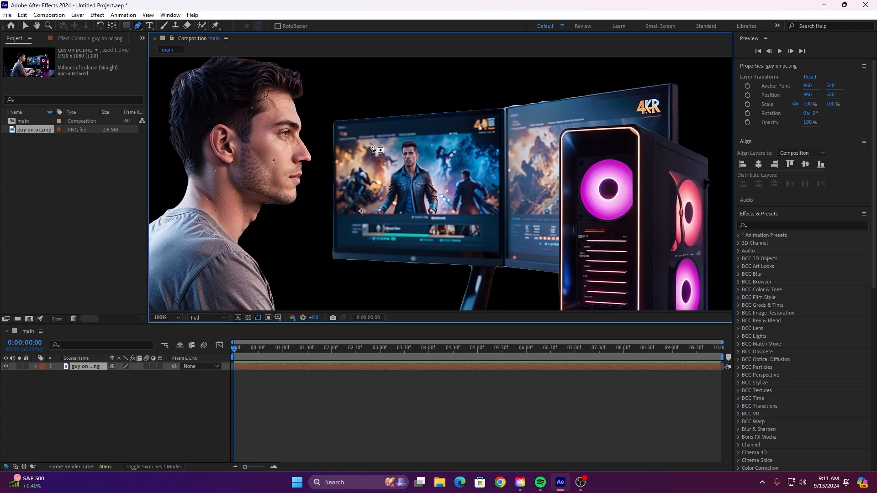
click(337, 124)
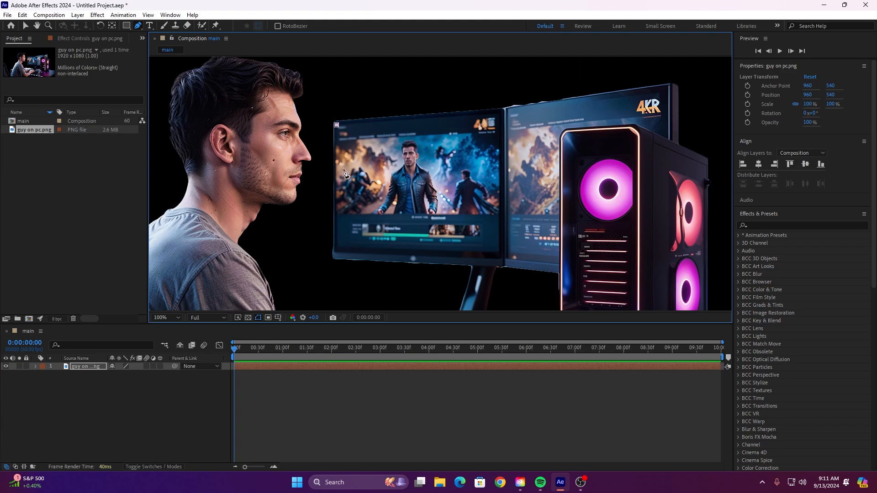
click(337, 253)
key(ctrl+z)
key(ctrl+z)
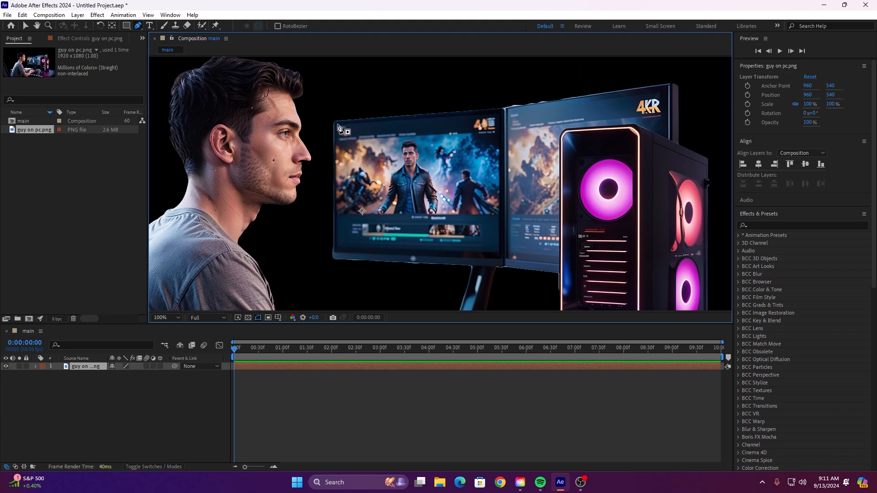
- Draw a closed four-point mask along the screen edges of the front monitor on the guy on pc.png layer
click(336, 123)
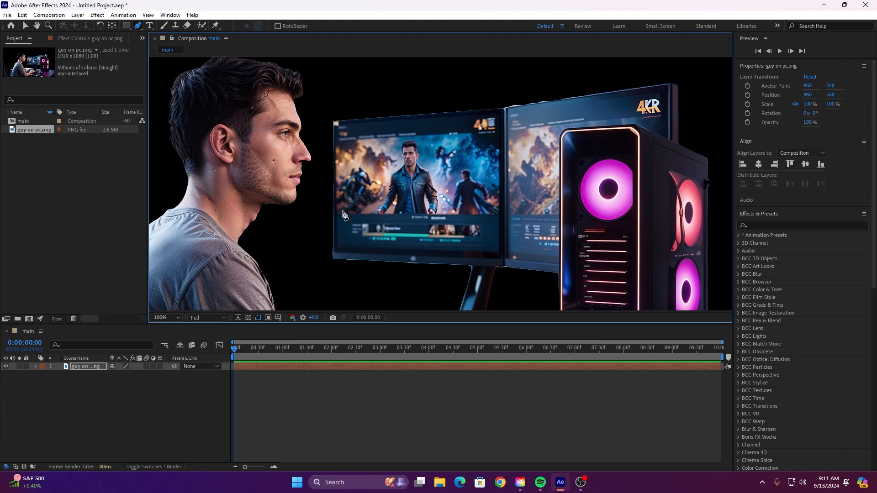
click(336, 253)
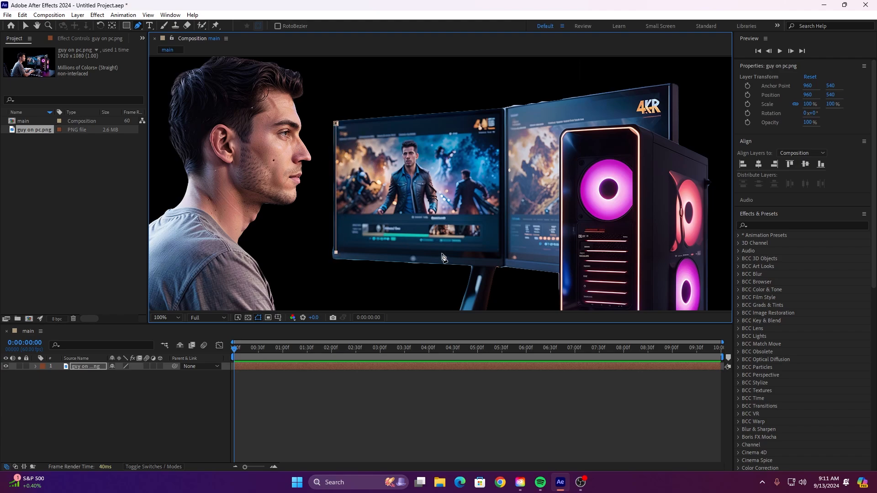
click(501, 252)
drag(501, 253, 501, 260)
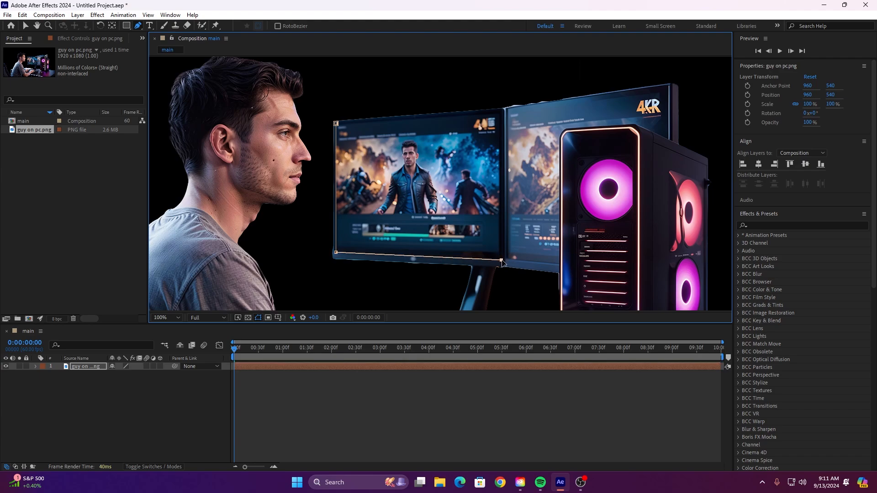
click(500, 114)
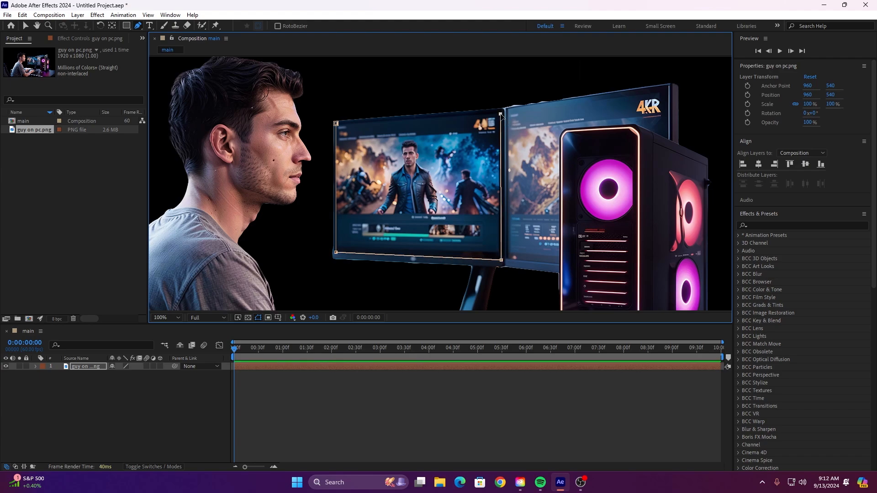
click(336, 124)
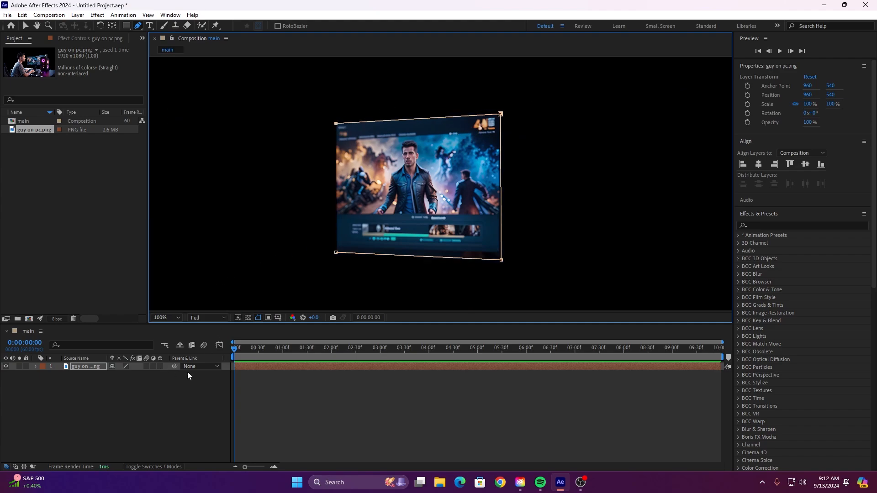
- Reveal the layer's mask and set the front monitor mask's mode to Subtract
key(m)
click(134, 374)
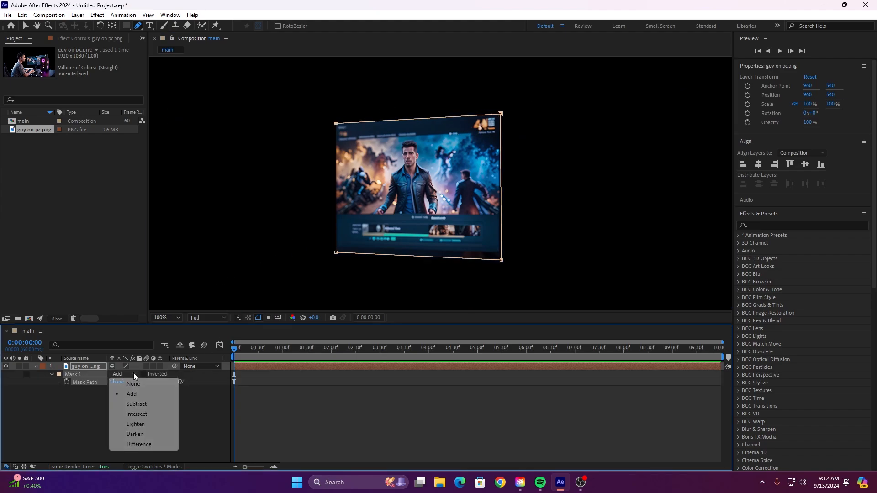
click(136, 404)
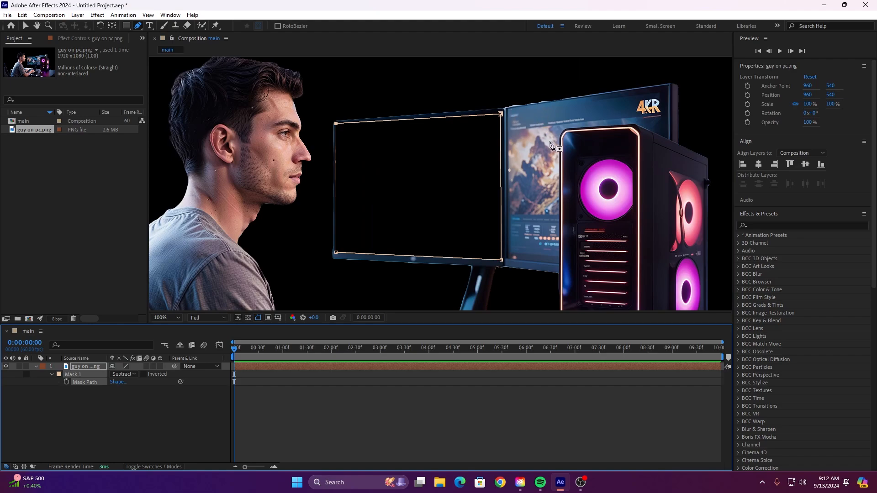
- Draw a second closed mask around the visible part of the rear monitor's screen, following the outline of the PC case
click(508, 109)
click(507, 259)
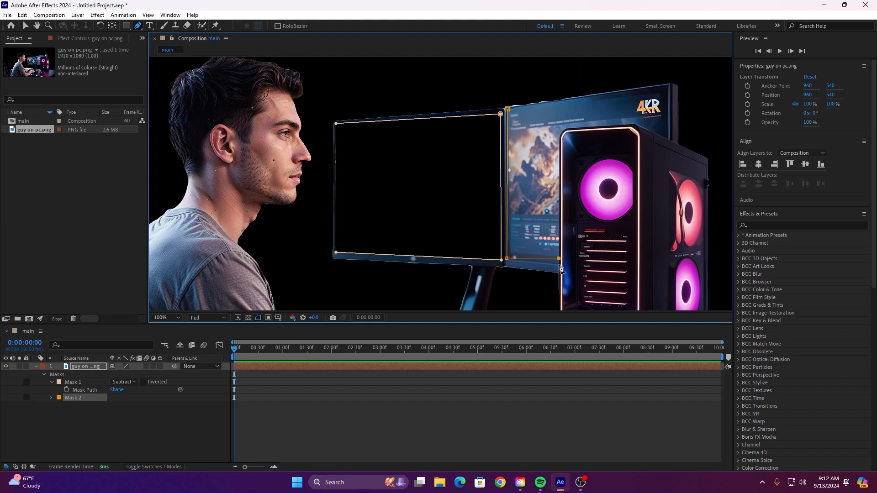
click(559, 264)
click(560, 138)
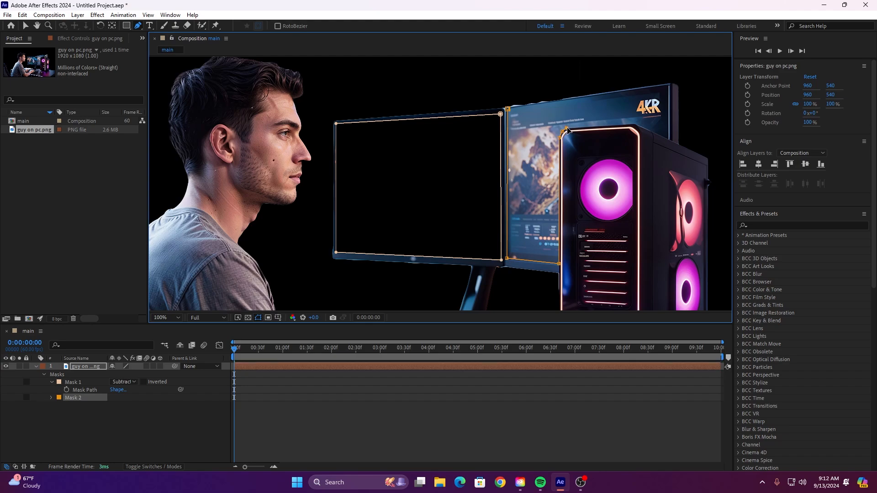
click(636, 125)
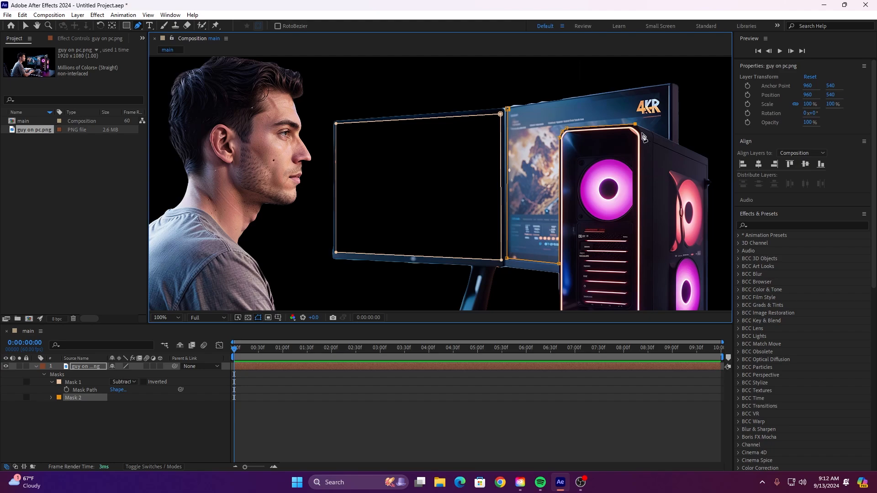
click(650, 130)
click(668, 139)
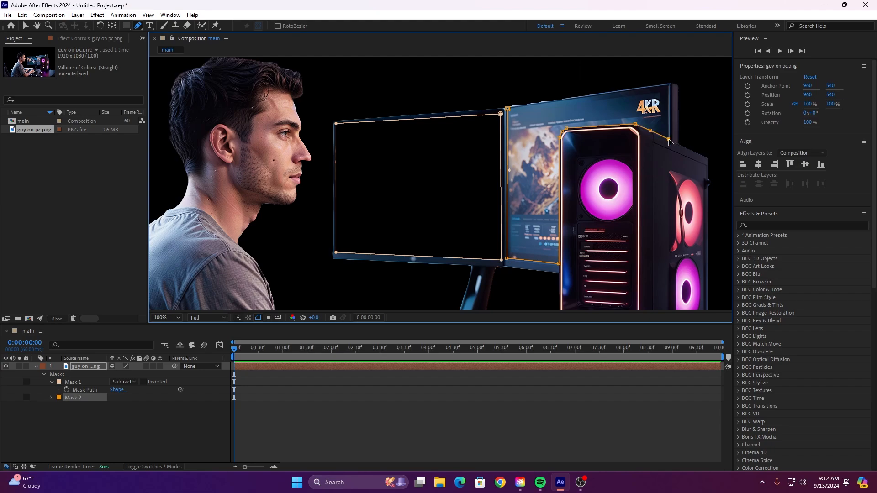
click(669, 85)
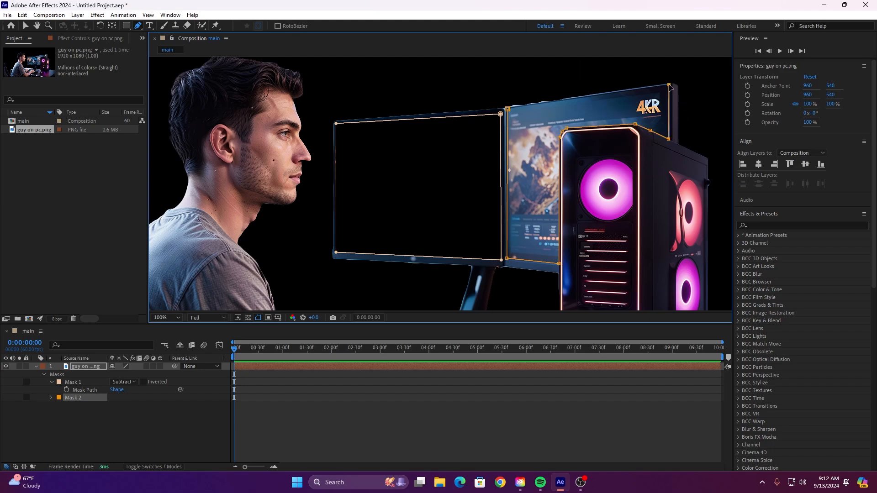
click(507, 110)
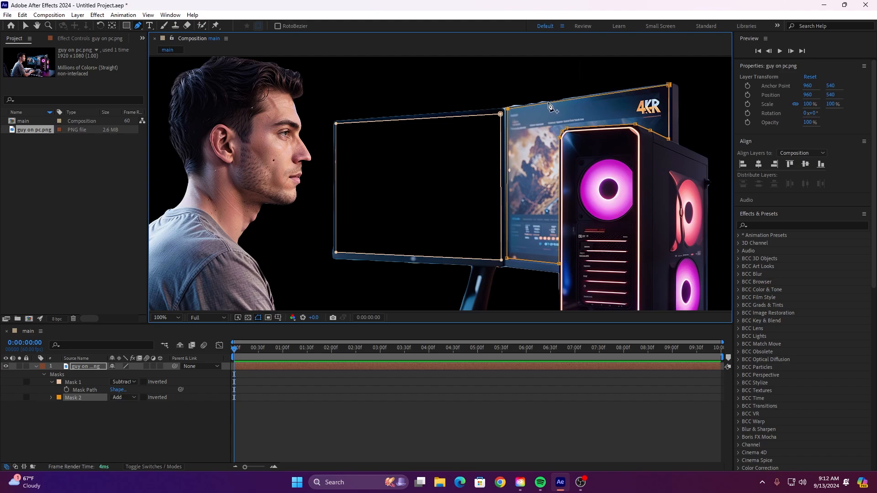
- Set the rear monitor mask's mode to Subtract, deselect the layer and collapse its properties
click(123, 398)
click(123, 347)
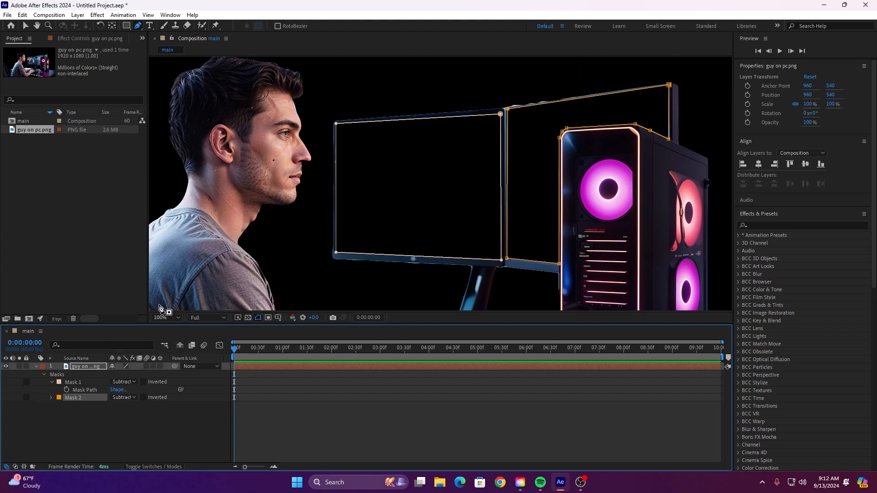
click(263, 413)
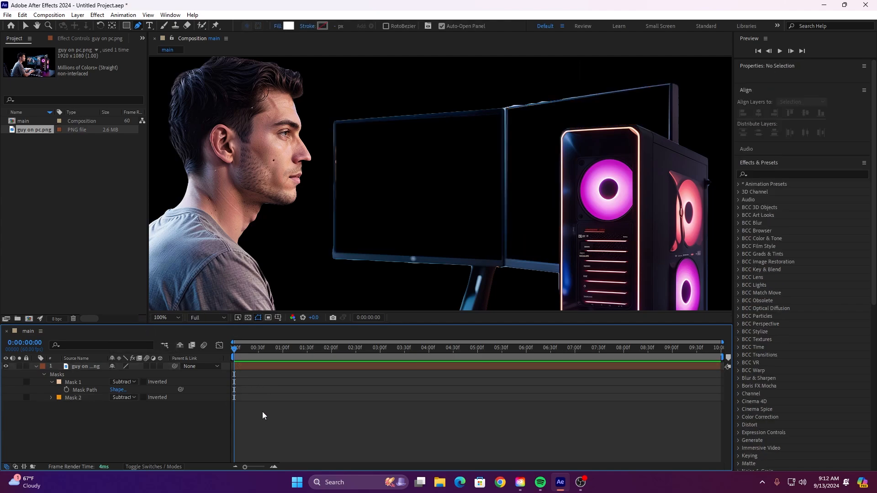
scroll(423, 150, down, 1)
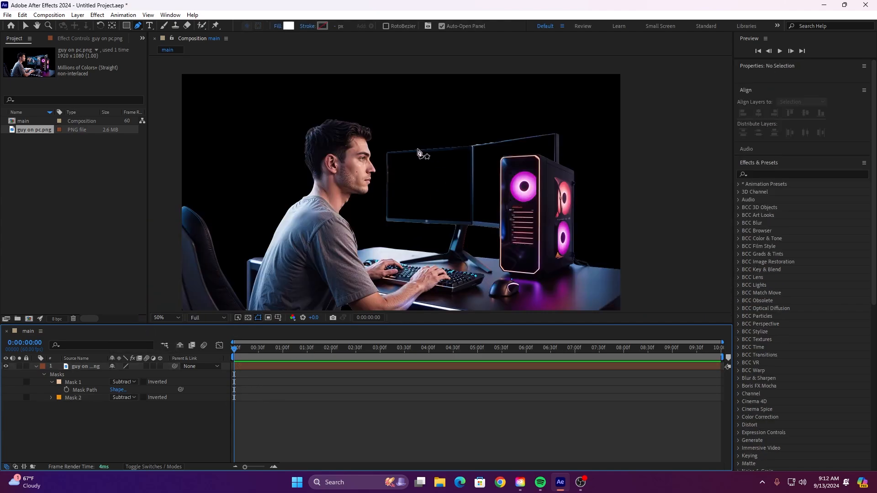
scroll(384, 160, up, 1)
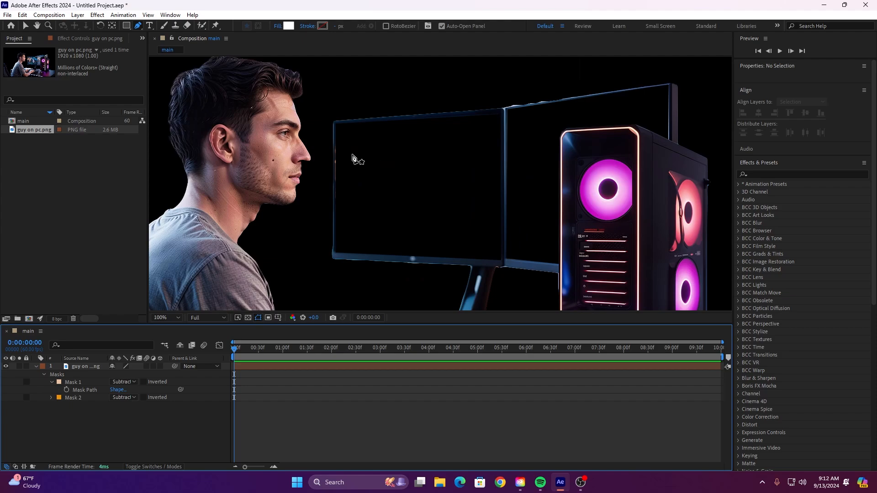
scroll(413, 186, down, 1)
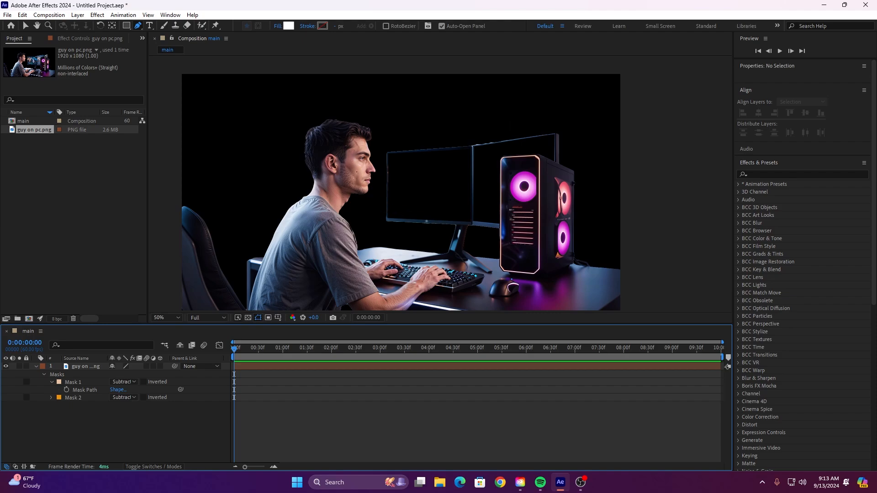
click(36, 367)
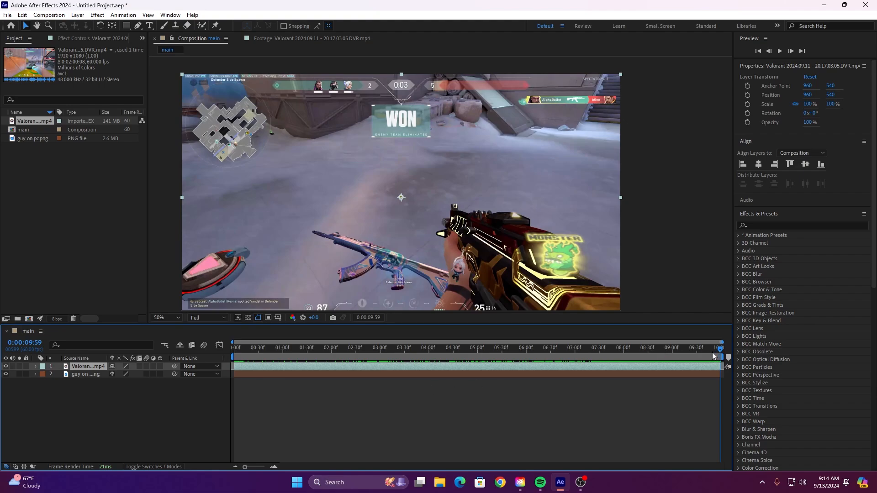
- Move the Valorant clip below the guy on pc.png layer and return the playhead to the start of the composition
drag(81, 368, 80, 383)
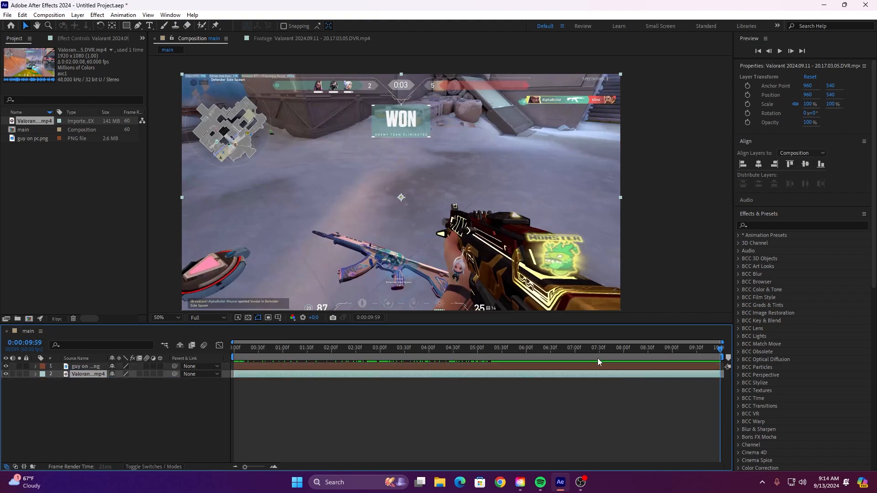
drag(728, 354, 215, 312)
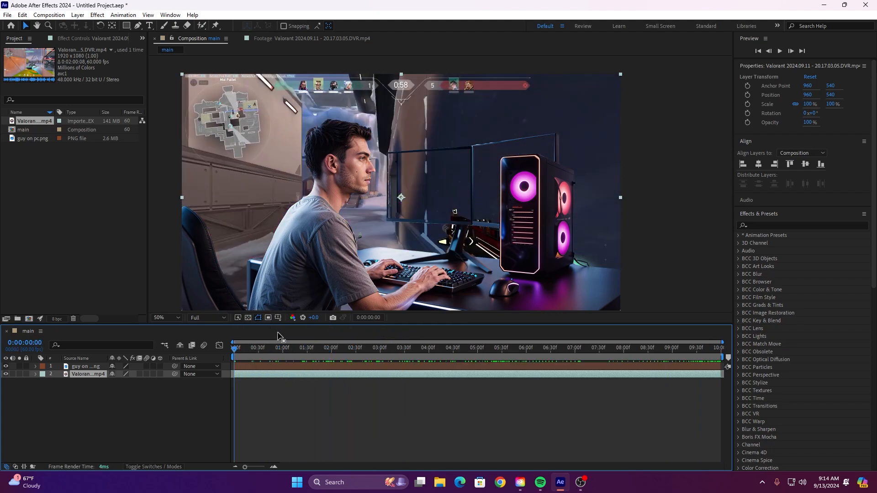
- Scale the Valorant clip down in stages to 50%, 25% and 15%, moving it over the front monitor to about 1104, 494
key(s)
click(124, 382)
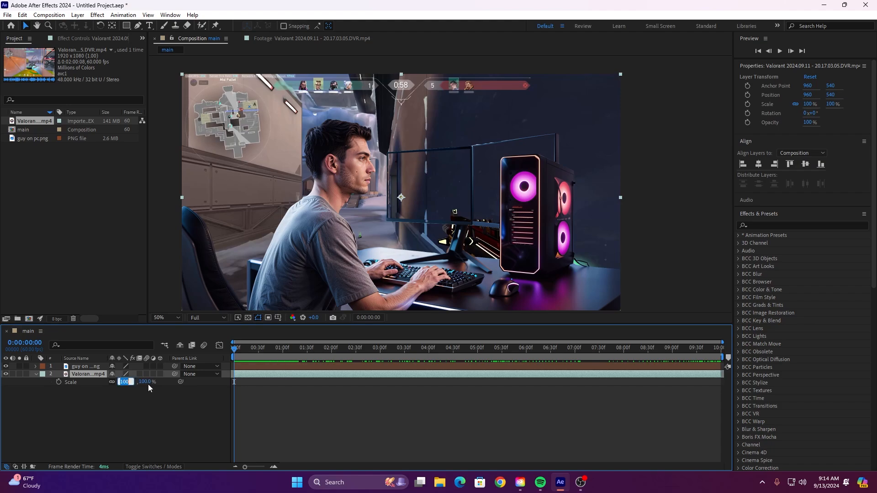
text(50)
key(Return)
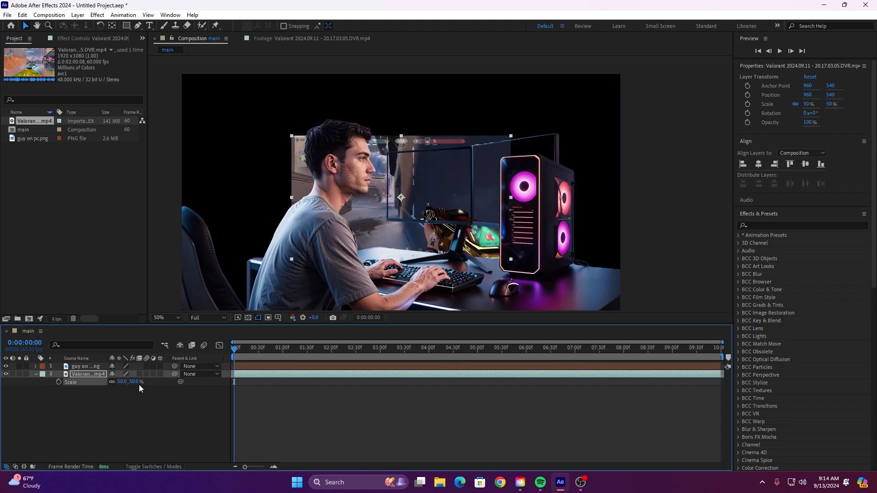
click(123, 382)
text(25)
key(Return)
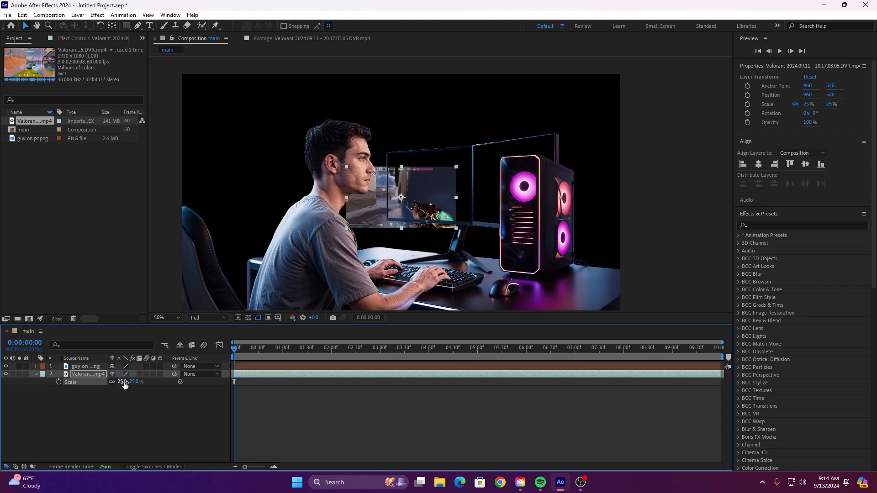
drag(420, 192, 452, 181)
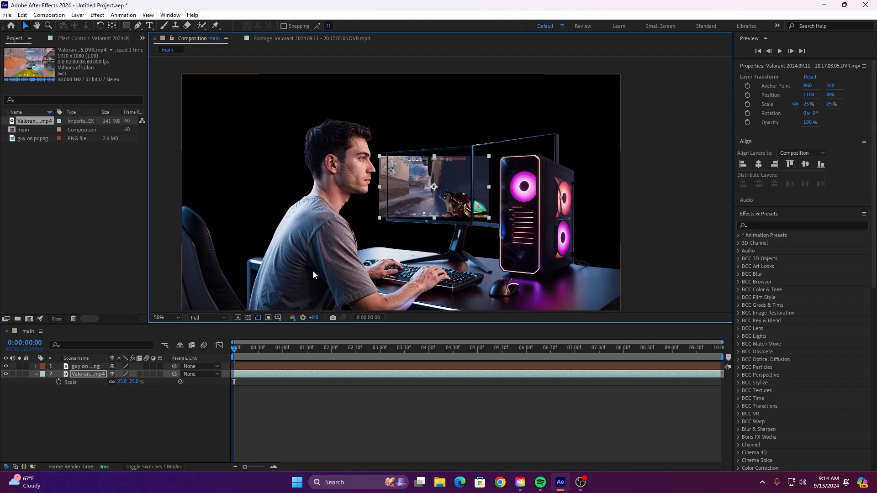
click(122, 382)
text(15)
key(Return)
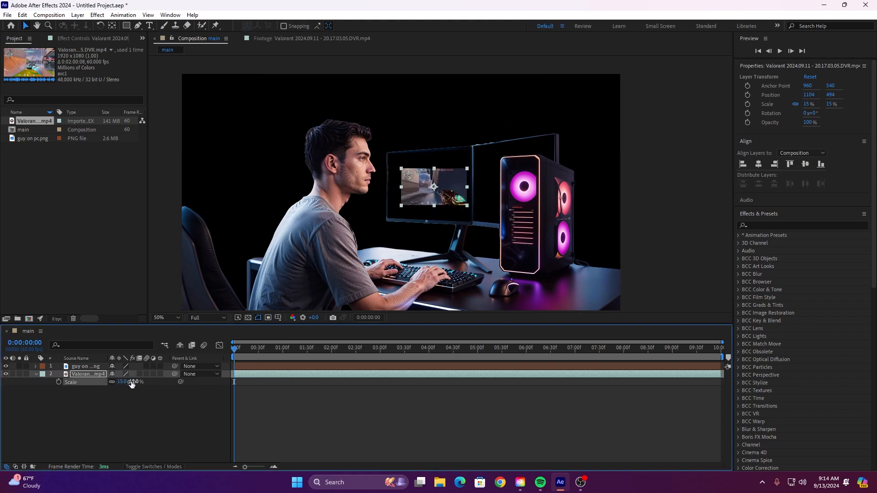
- Reposition the clip and stretch it to fill the front monitor's screen, at a scale of about 19% by 27.6%
click(441, 178)
key(shift+Left)
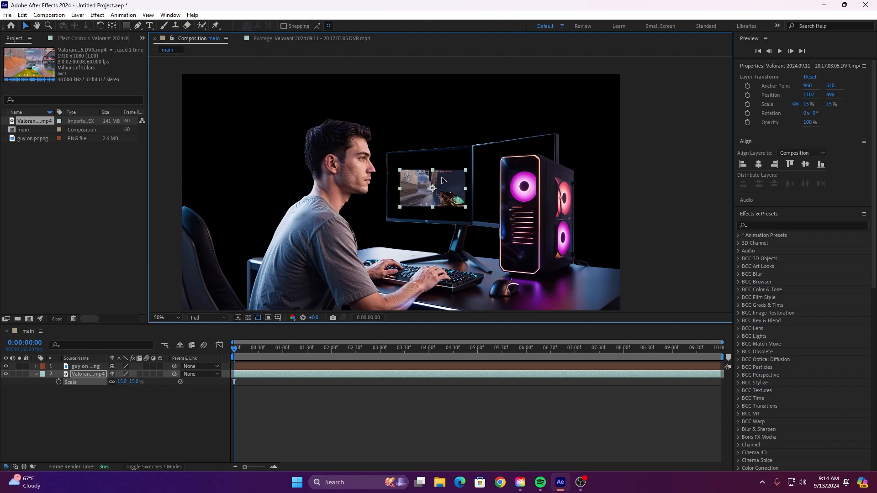
drag(432, 171, 433, 155)
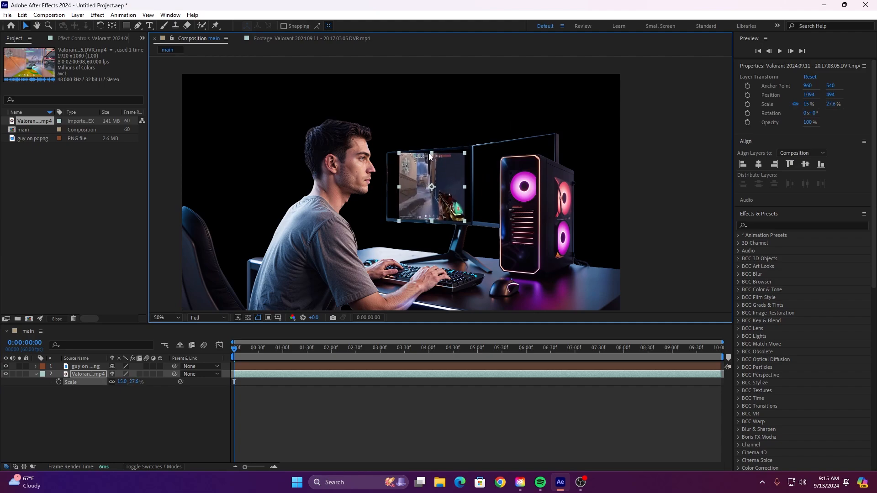
drag(398, 190, 391, 187)
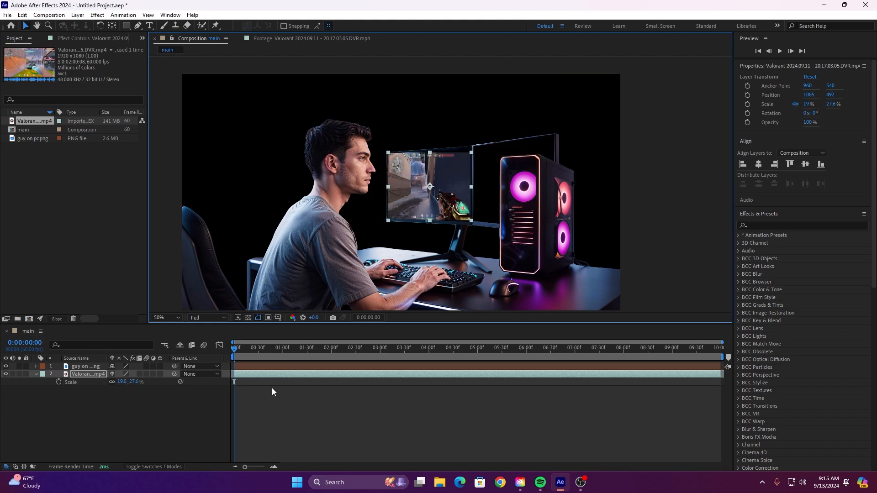
click(257, 368)
key(m)
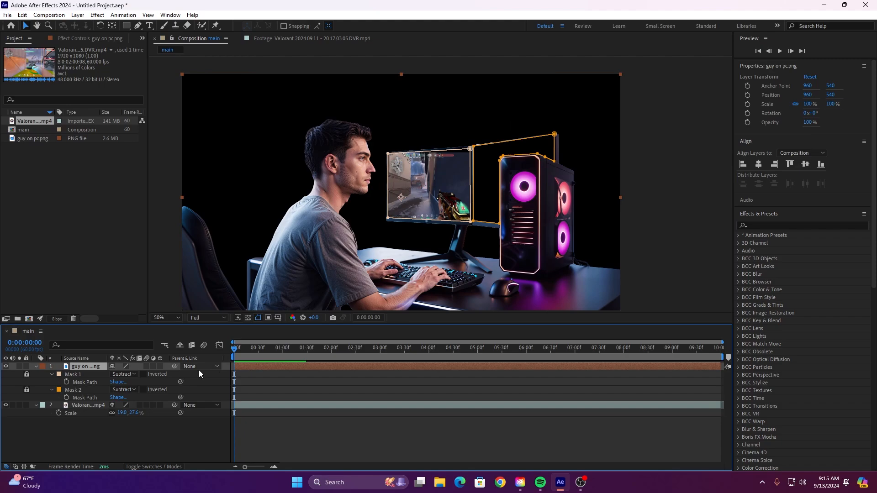
click(36, 366)
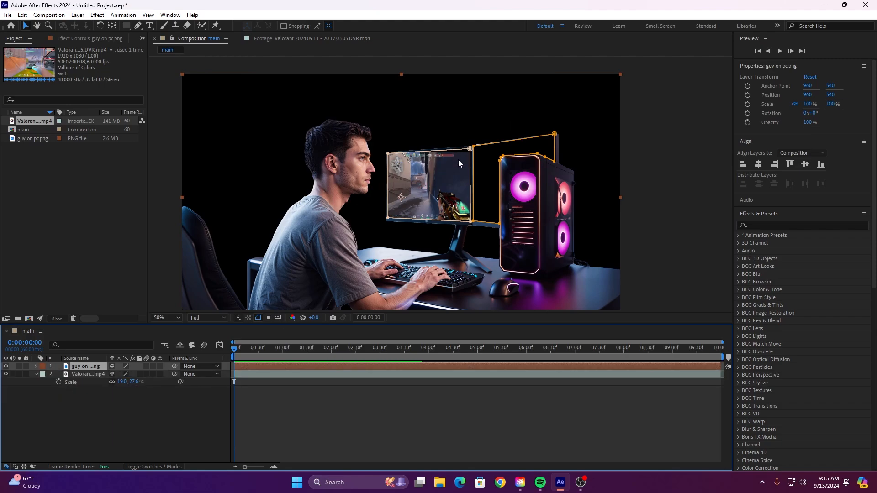
click(402, 241)
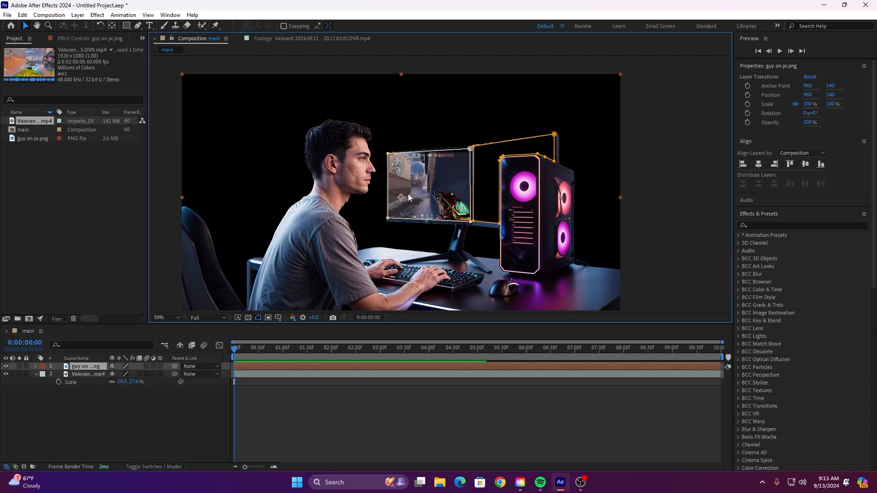
key(y)
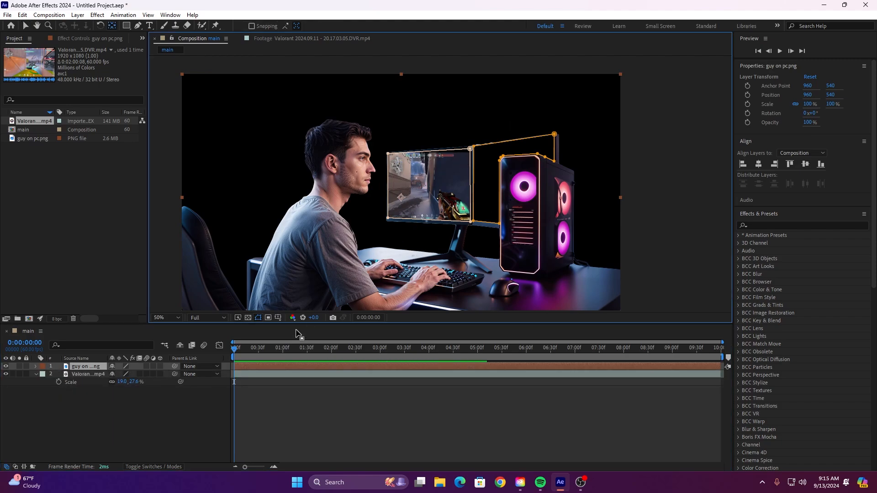
- Apply the Corner Pin effect to the Valorant gameplay clip
click(250, 375)
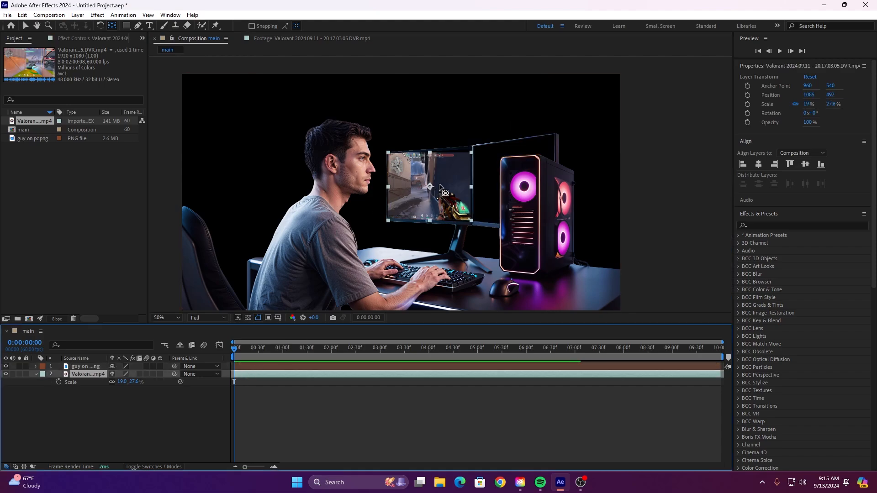
key(v)
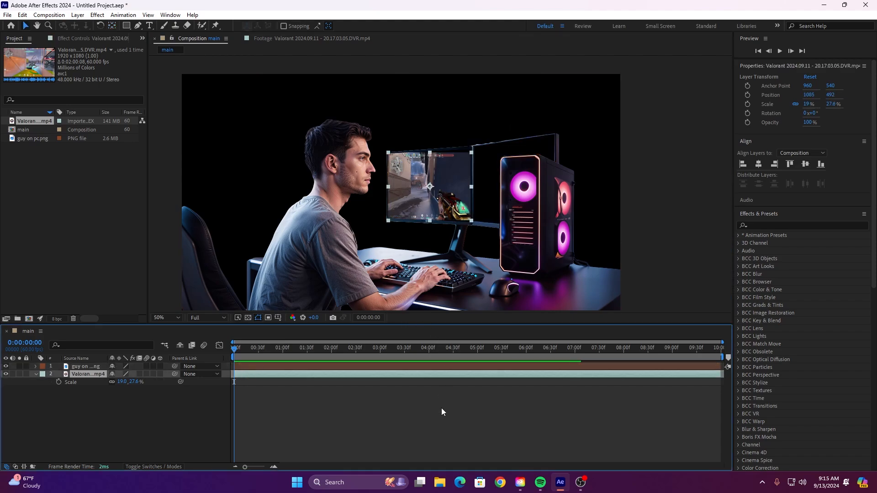
click(798, 225)
text(corne)
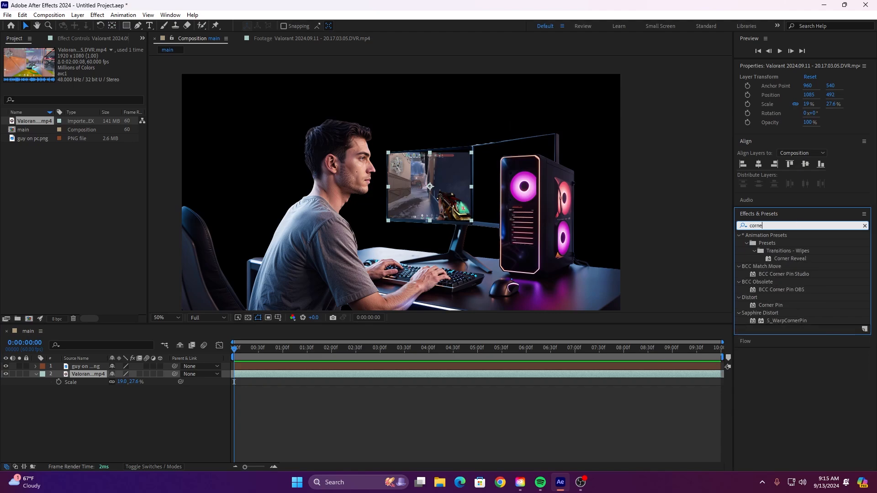
drag(761, 309, 268, 375)
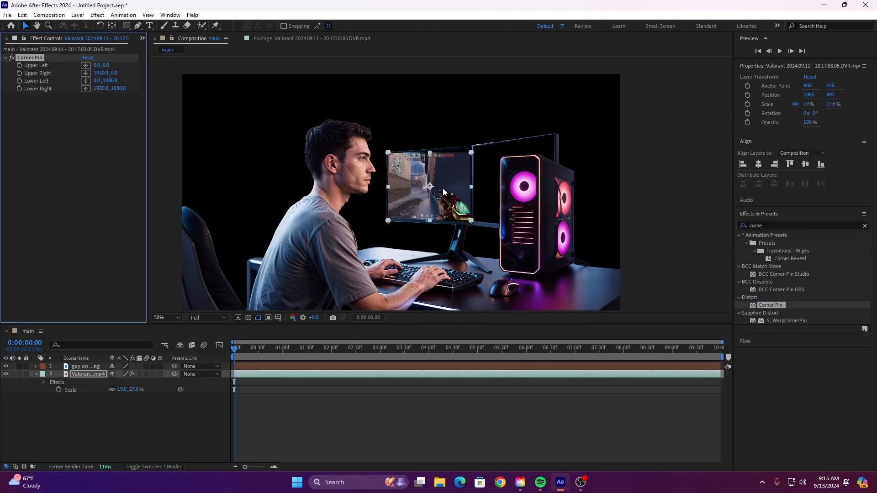
- Fit the clip's pinned corners to the front monitor, with the upper right at about 1941, -65 and the lower right at about 1941, 1131
drag(471, 152, 472, 150)
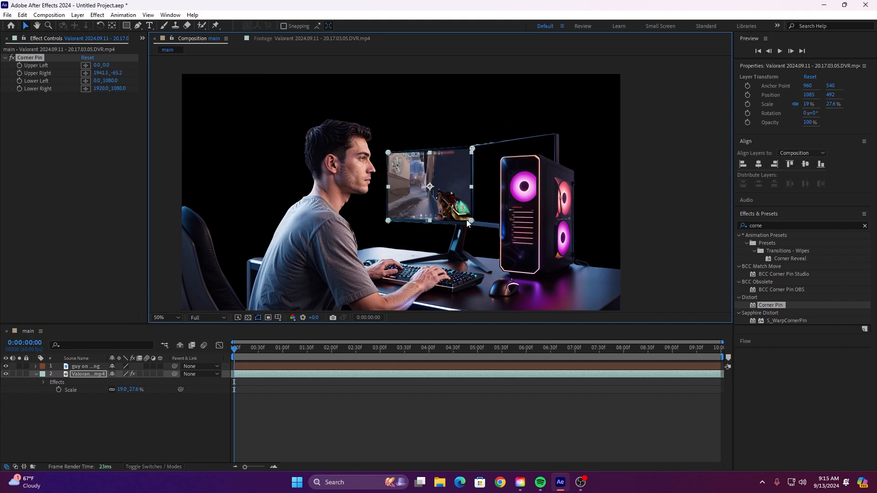
drag(471, 222, 473, 225)
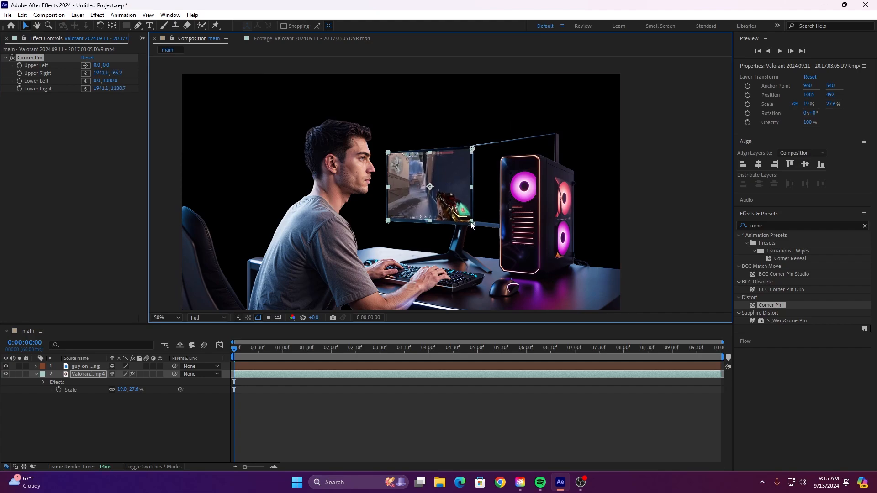
drag(389, 222, 386, 221)
drag(388, 156, 389, 154)
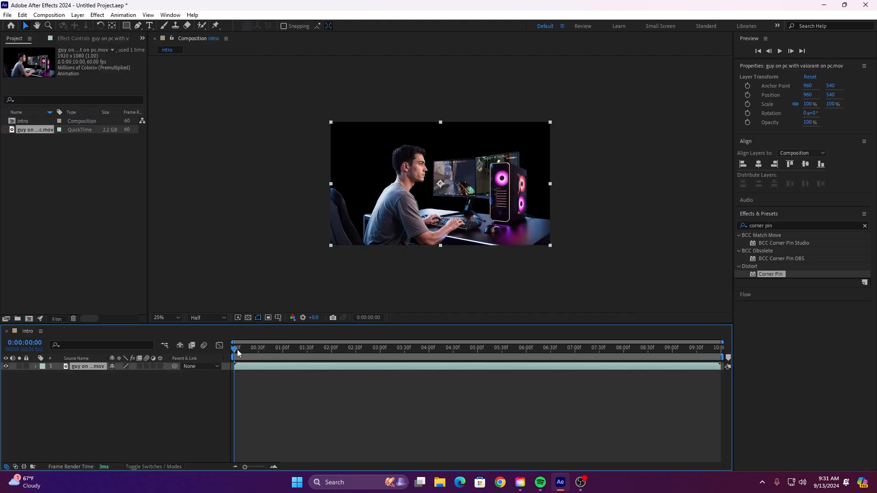
- Preview the intro composition from its first frame
mouse_move(237, 351)
mouse_down()
mouse_move(565, 349)
mouse_move(715, 360)
mouse_move(233, 361)
mouse_up()
key(space)
key(space)
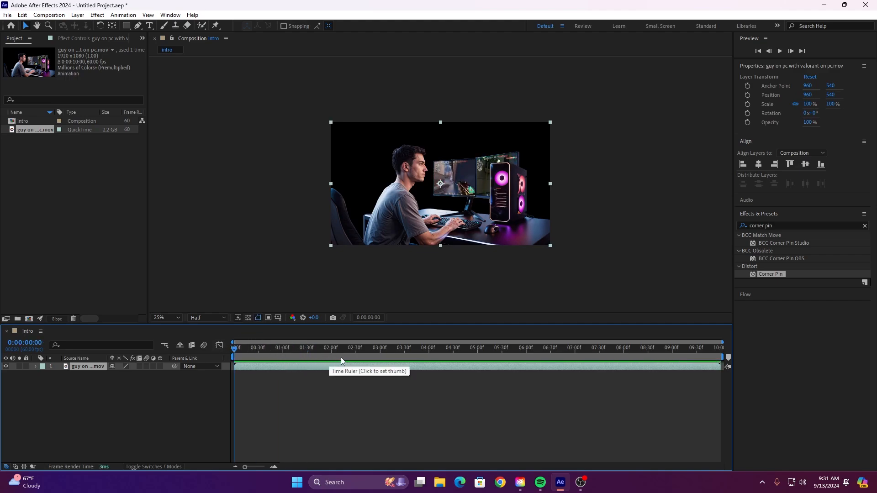
- Create a 1920 by 1080 px solid in colour FD4556 and place it below the guy on pc clip
key(ctrl+y)
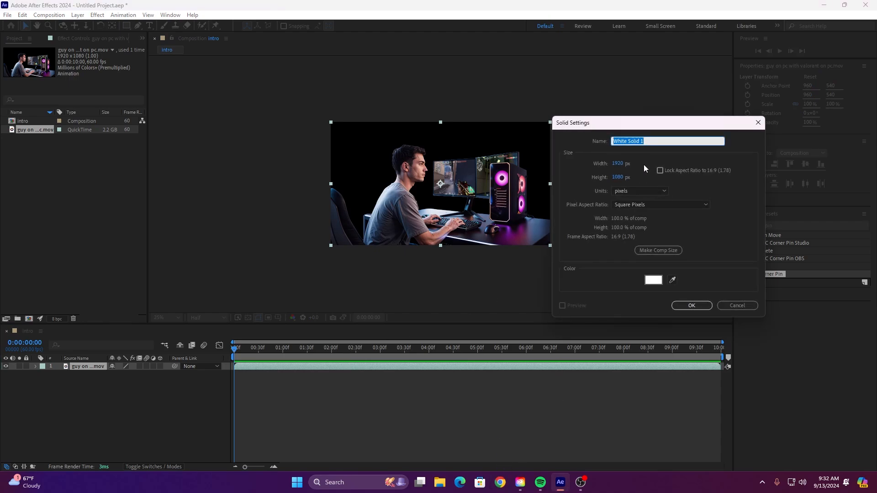
click(653, 279)
text(FF4655)
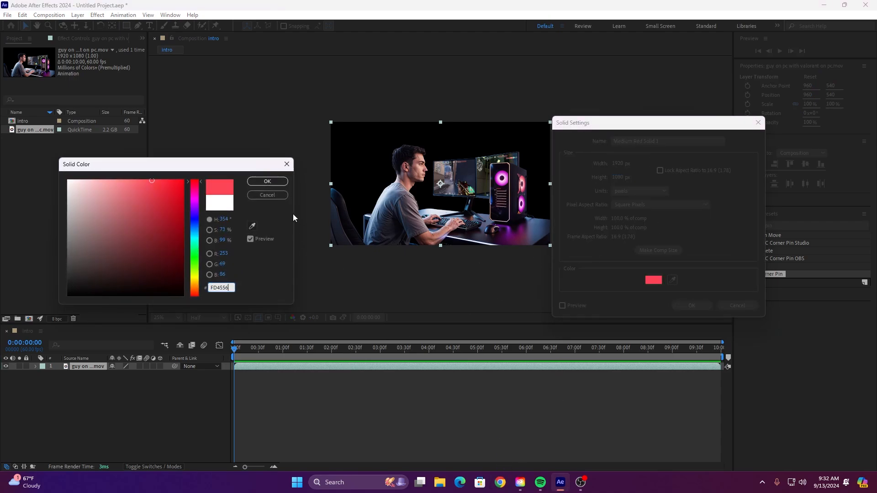
click(257, 183)
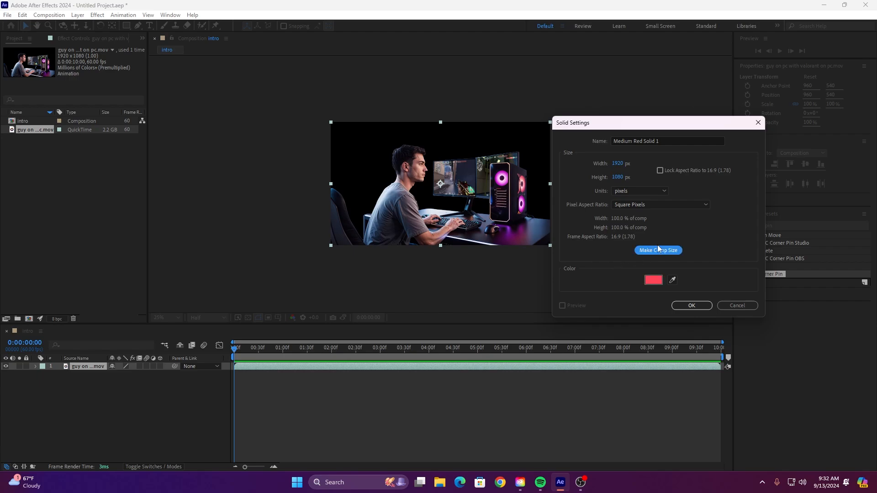
click(688, 305)
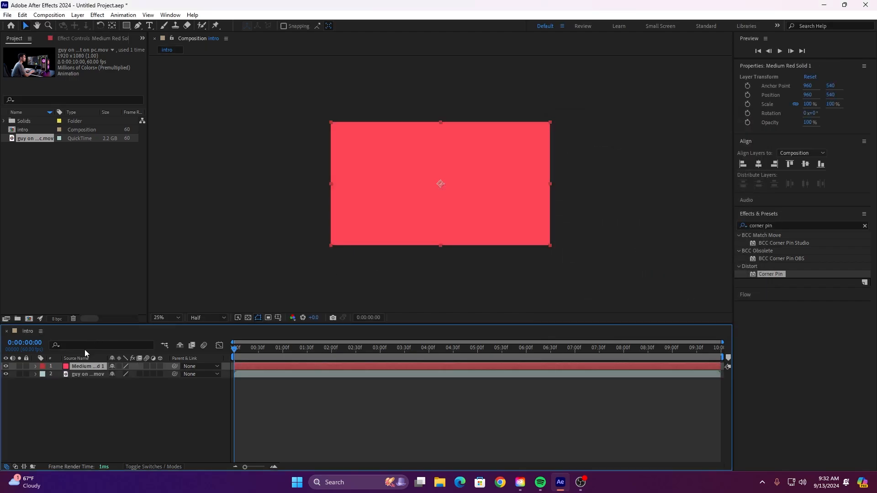
drag(84, 367, 79, 378)
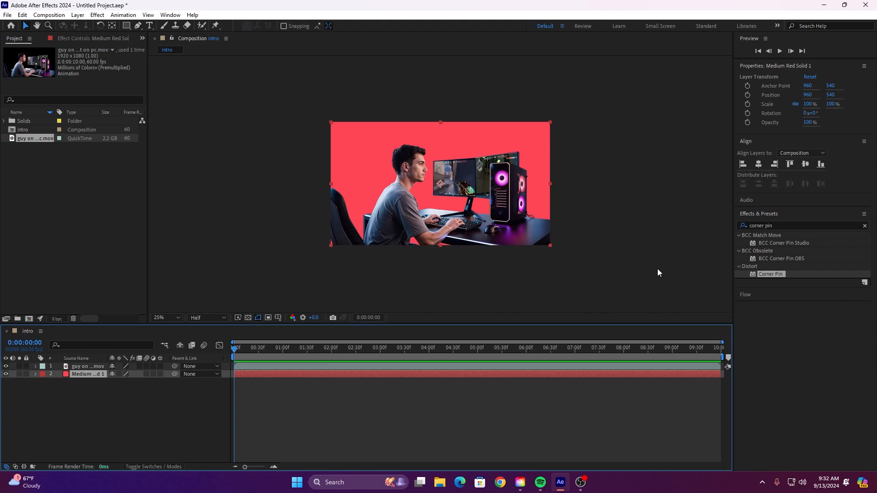
- Find the noise effects and apply uni.Turbulence Noise to the red solid
click(865, 225)
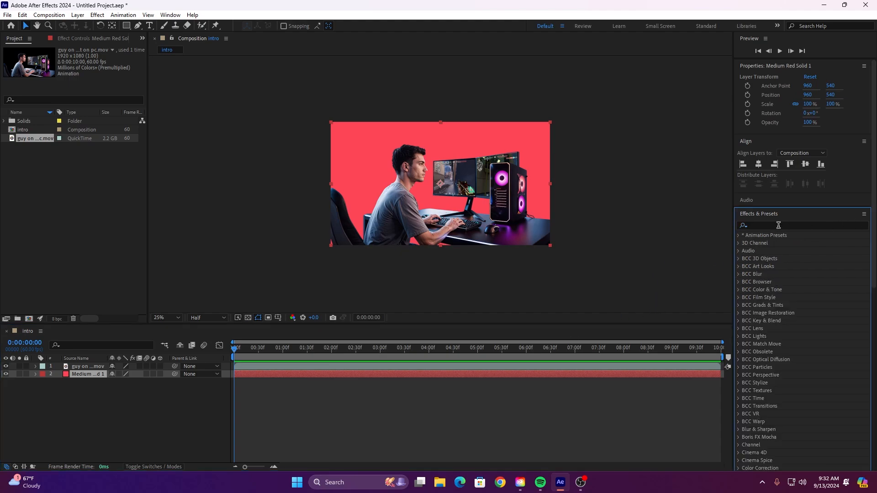
click(785, 224)
text(noise)
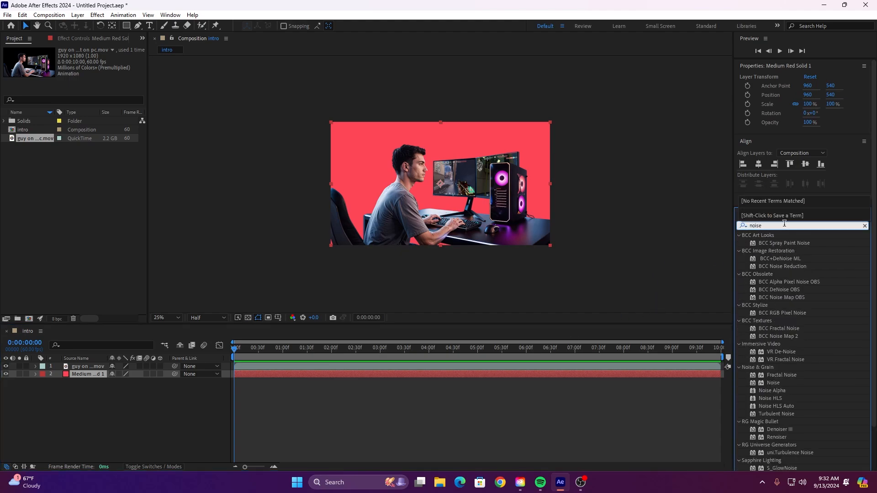
scroll(866, 325, down, 3)
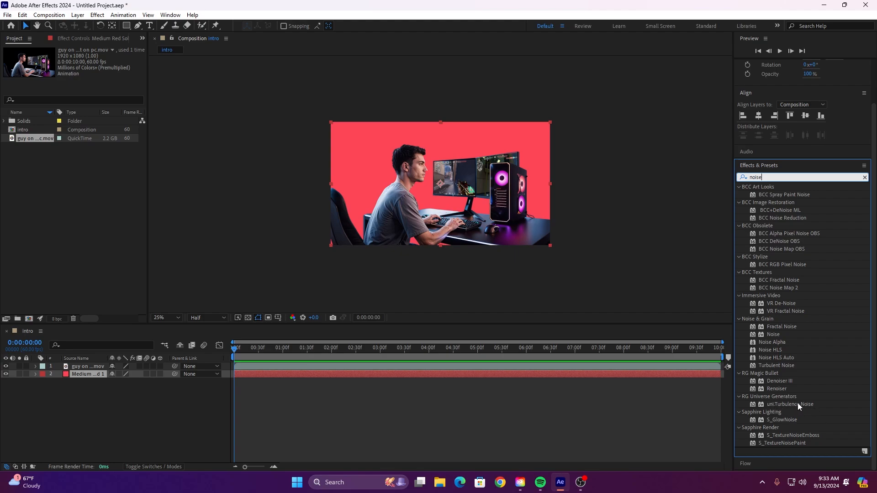
drag(761, 406, 420, 375)
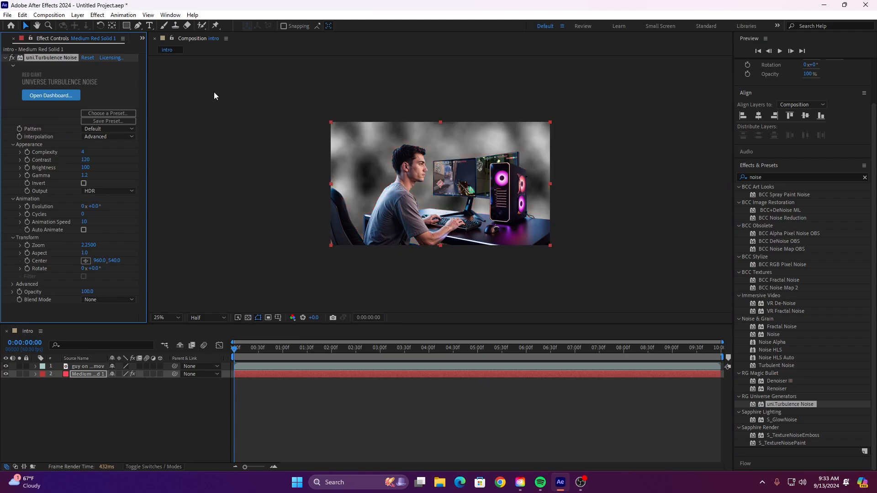
- Load the wavy-line Turbulence Noise preset with the Plasma pattern and Spline interpolation, and set its Gamma to 0.4
click(87, 113)
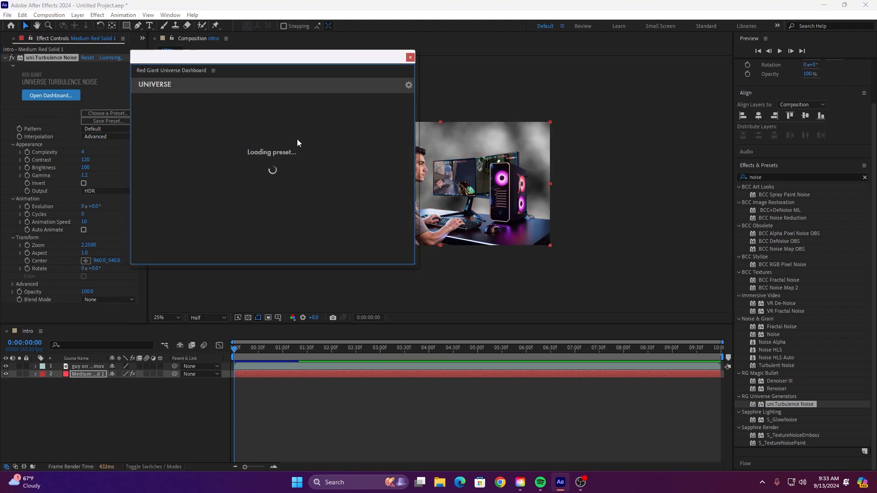
scroll(333, 173, down, 5)
click(333, 183)
click(409, 58)
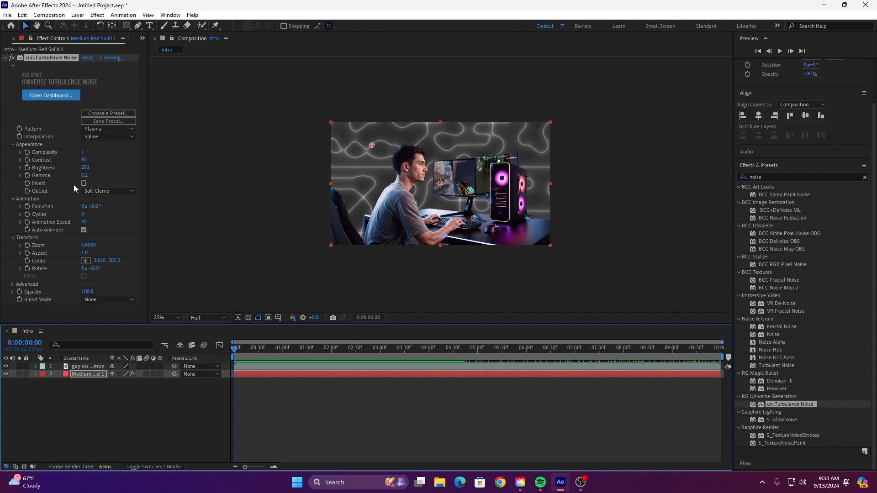
drag(84, 177, 94, 176)
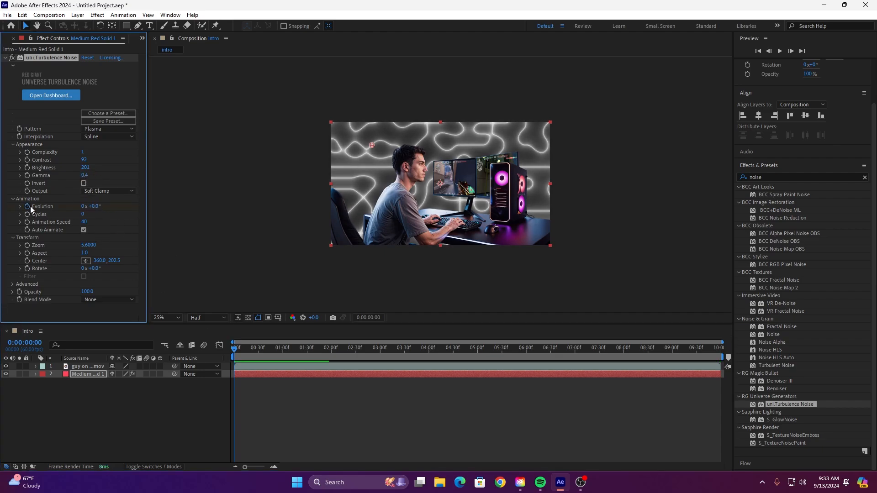
- Animate the noise's Evolution from 0 at the start to 20 revolutions at the end of the composition
drag(250, 352, 322, 349)
click(86, 207)
text(20)
key(Return)
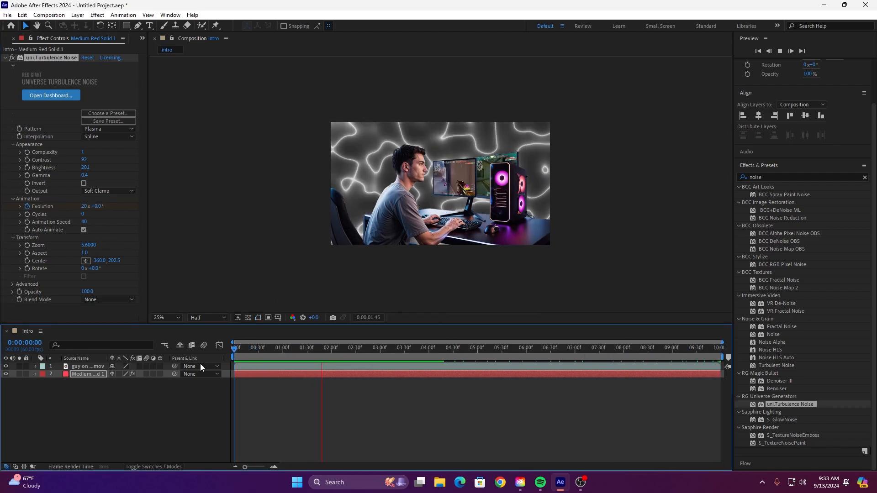
- Reveal the solid's keyframes and set the final Evolution keyframe at 0:00:09:59 to 10 revolutions
key(End)
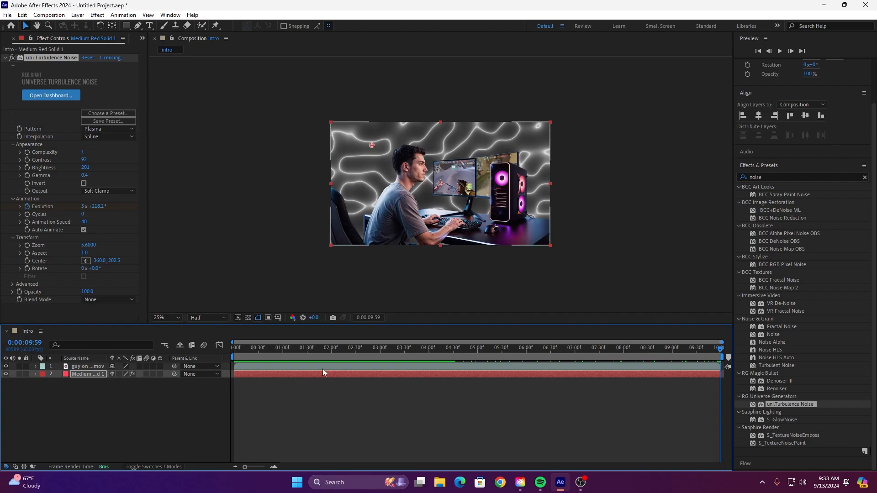
key(u)
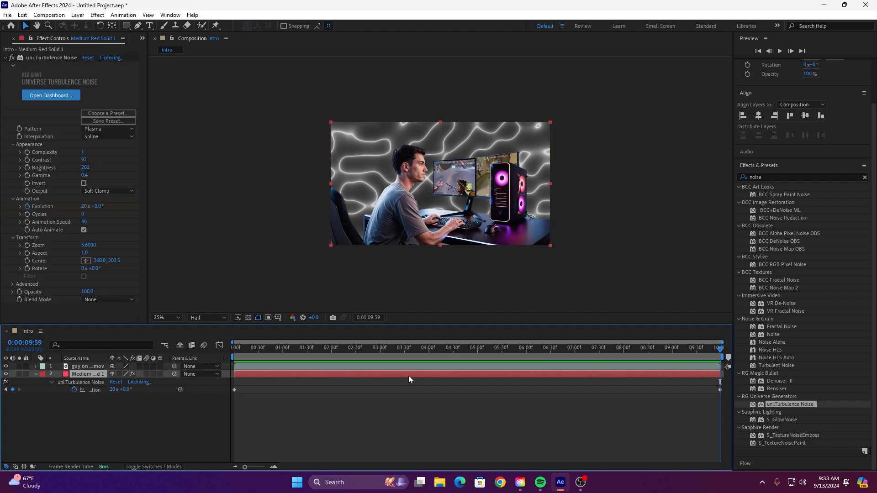
click(720, 390)
click(84, 206)
text(10)
key(Return)
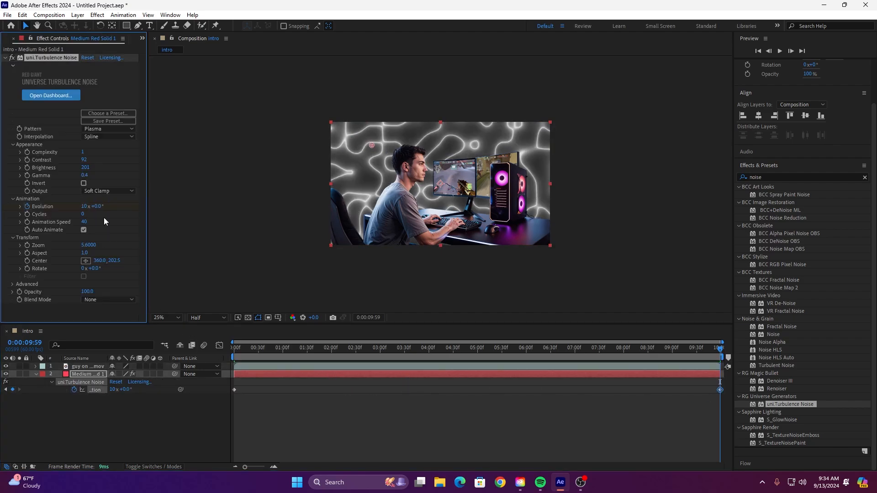
- Preview the noise animation from the start of the composition
drag(719, 351, 297, 345)
key(space)
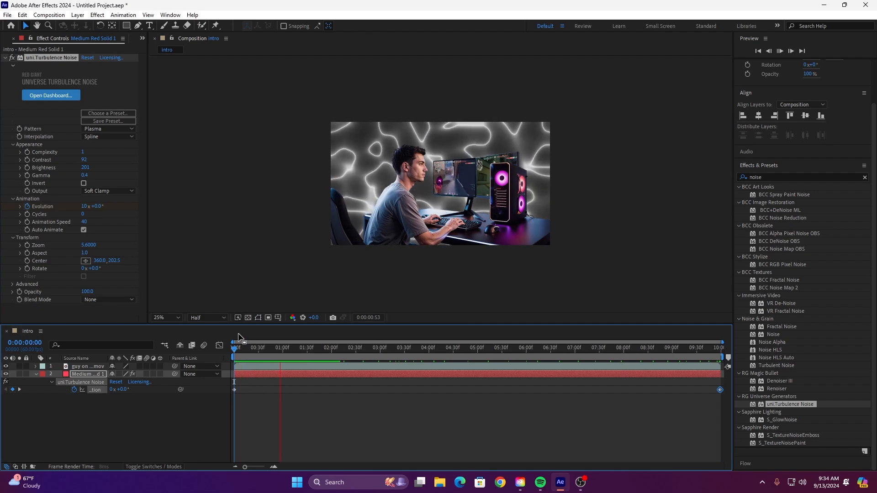
key(space)
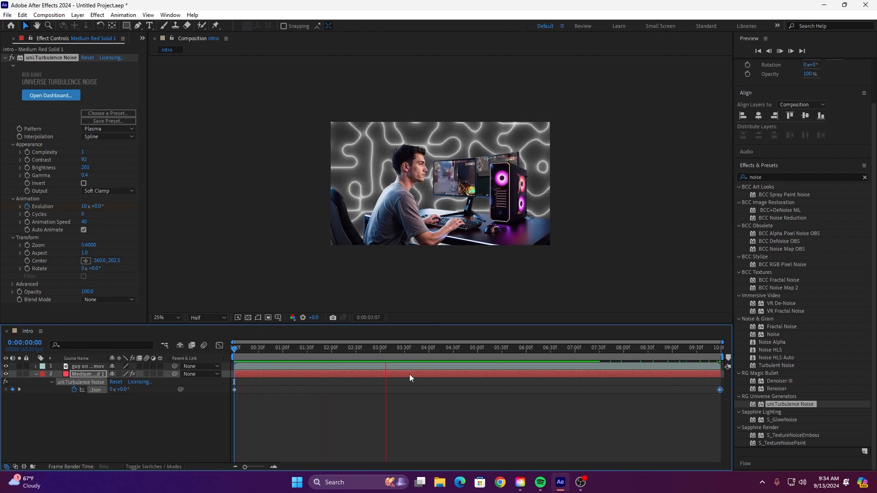
- Apply Easy Ease to both Evolution keyframes and display their value graph with the keyframe handles ready for editing
drag(230, 385, 731, 424)
key(F9)
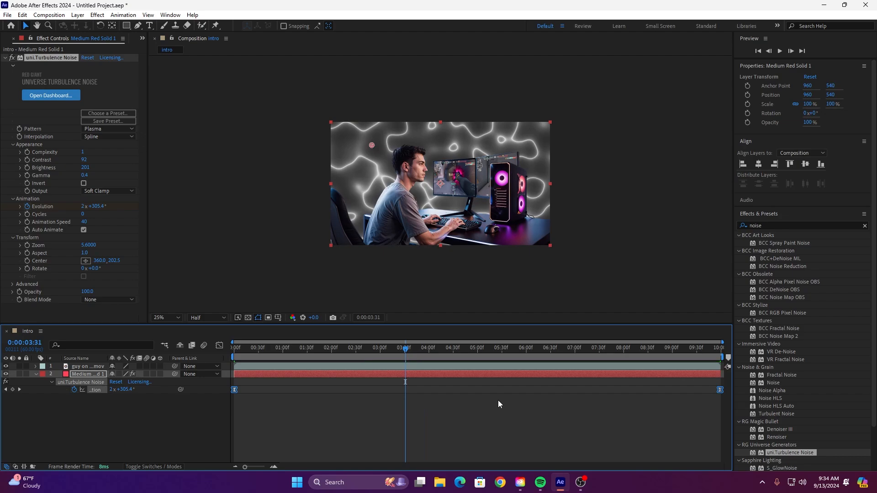
click(220, 346)
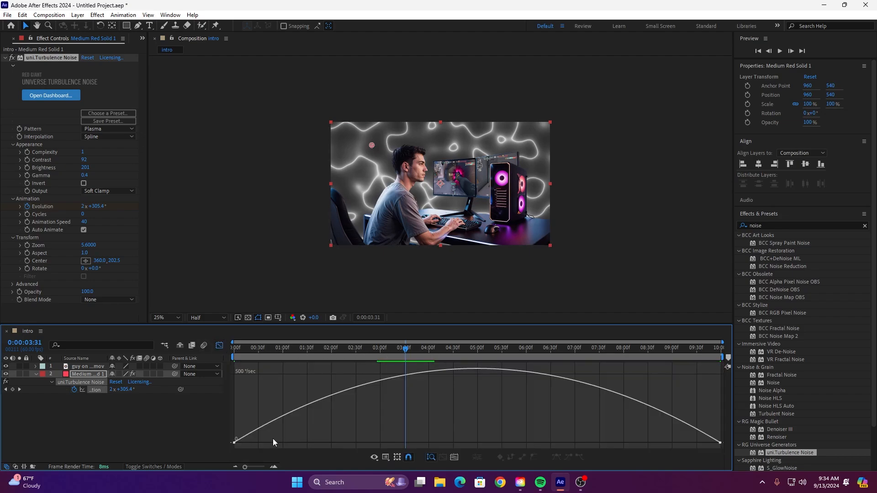
right_click(263, 401)
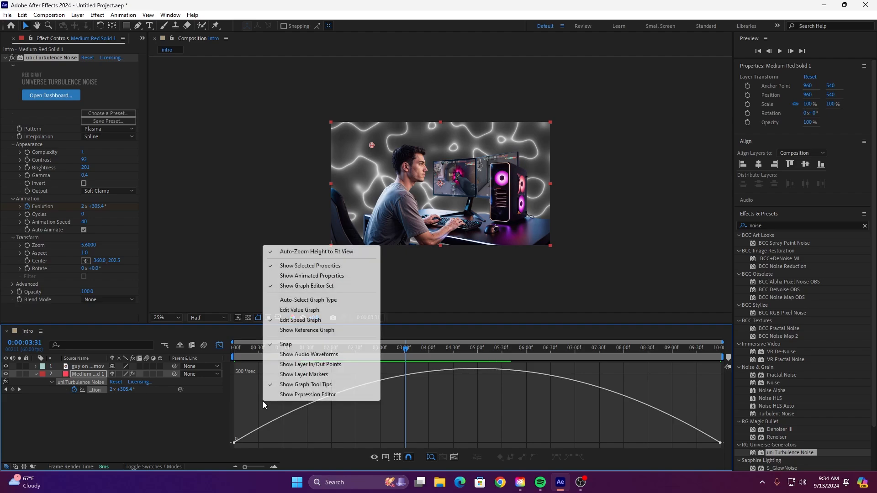
click(311, 310)
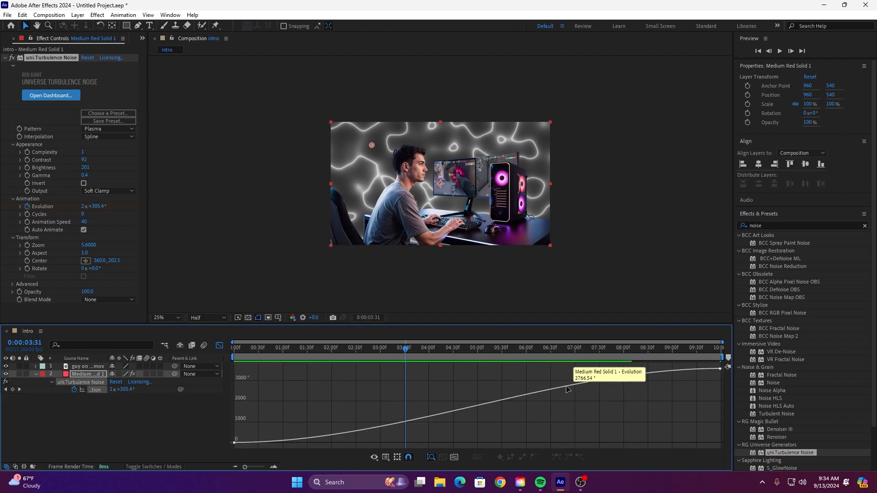
click(715, 369)
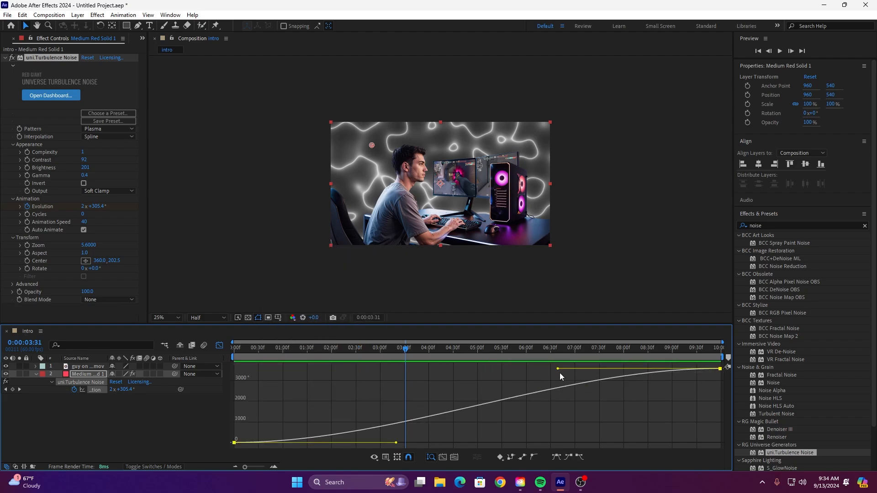
- Reshape the Evolution value curve to be steep at both ends and nearly flat in the middle, and preview the noise animation
drag(557, 371, 554, 442)
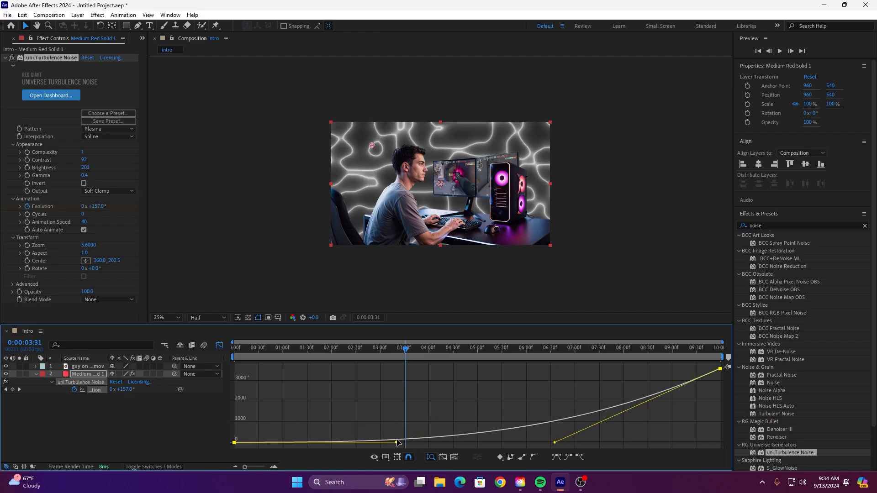
drag(397, 442, 230, 352)
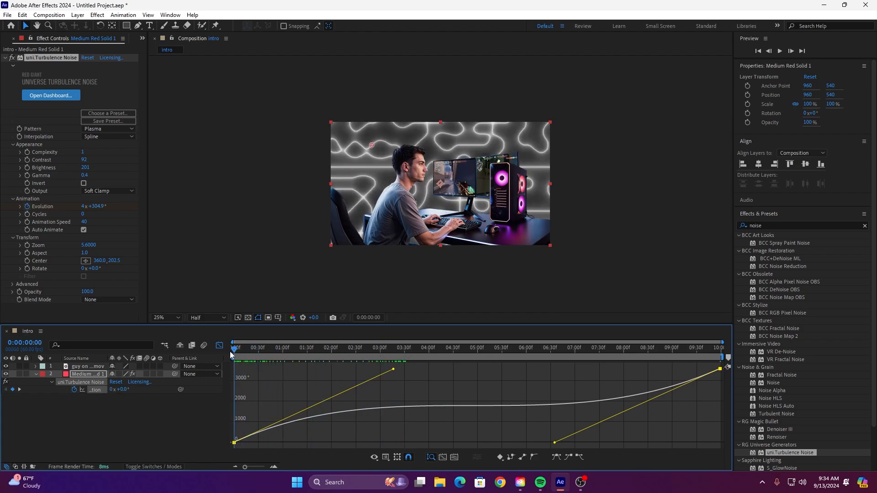
key(space)
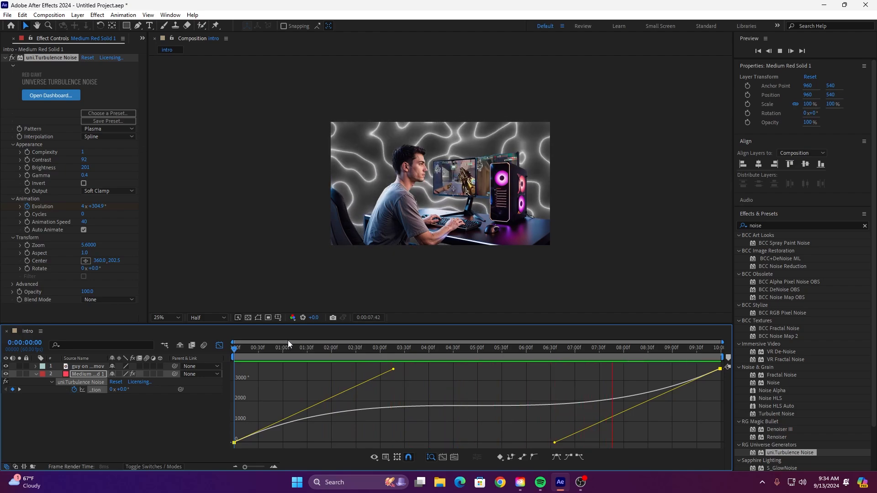
key(space)
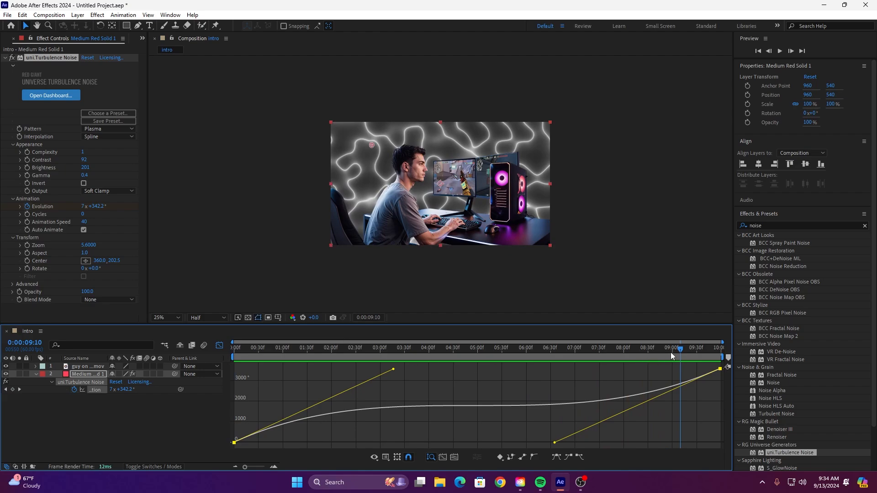
key(space)
- Close the value graph, collapse the solid's keyframes and effect settings, and return to the start of the composition
click(219, 345)
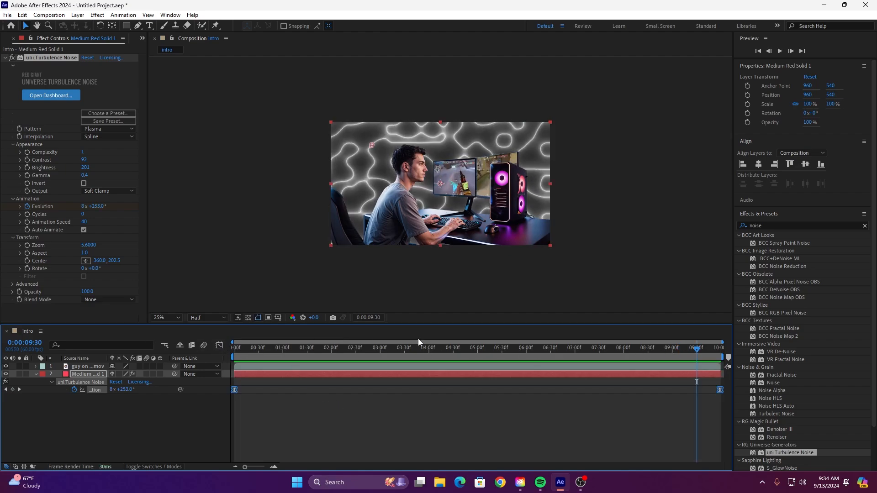
key(u)
drag(697, 353, 219, 346)
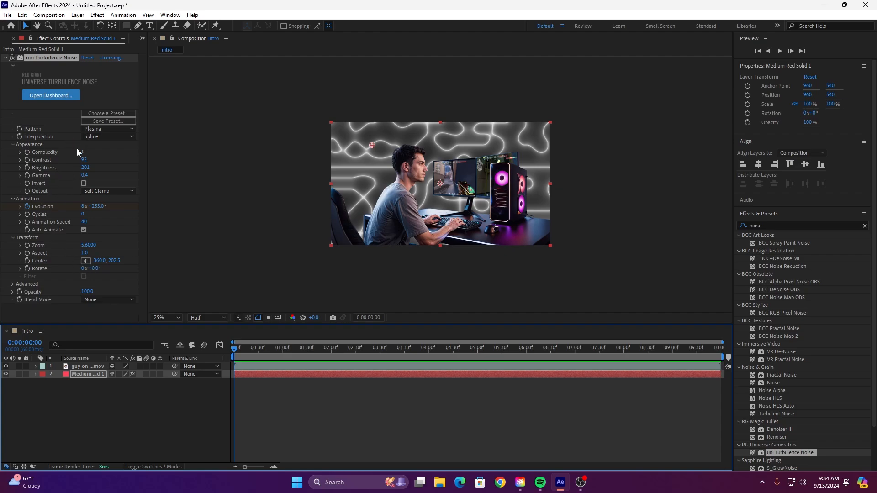
click(5, 58)
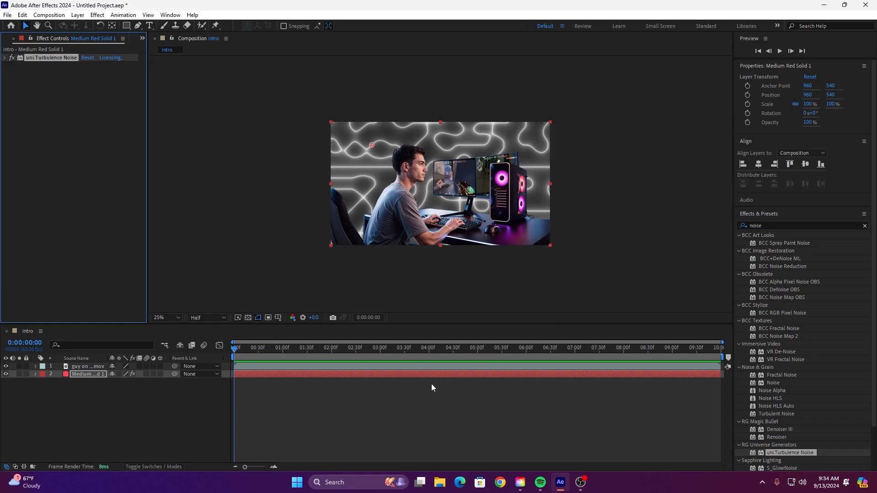
- Show the title/action safe guides and add a text box reading Ogee_Games across the upper part of the frame
click(278, 317)
click(301, 329)
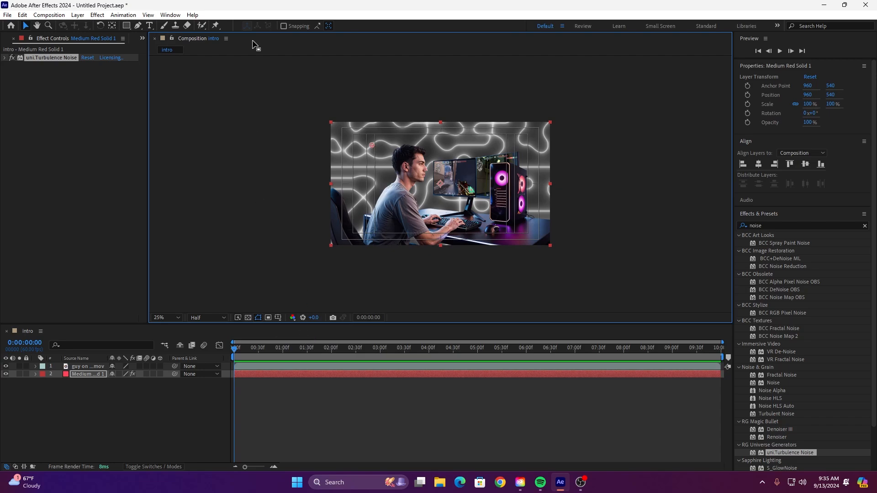
click(149, 25)
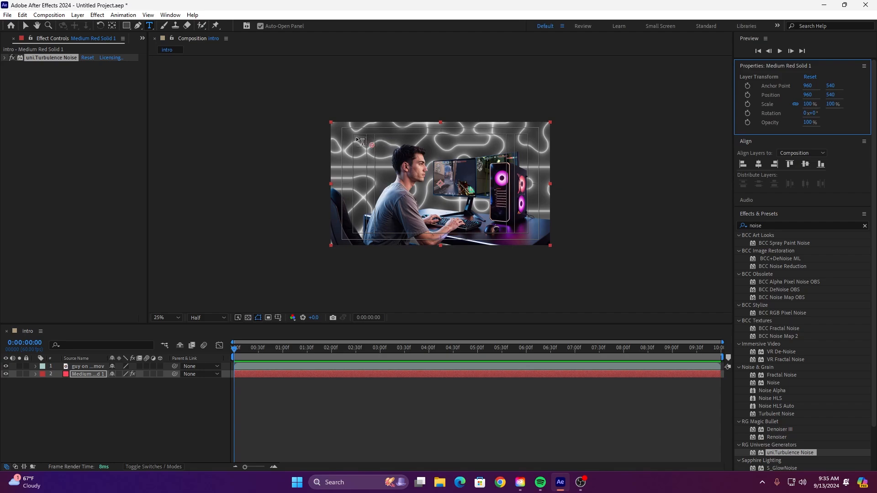
drag(357, 138, 533, 210)
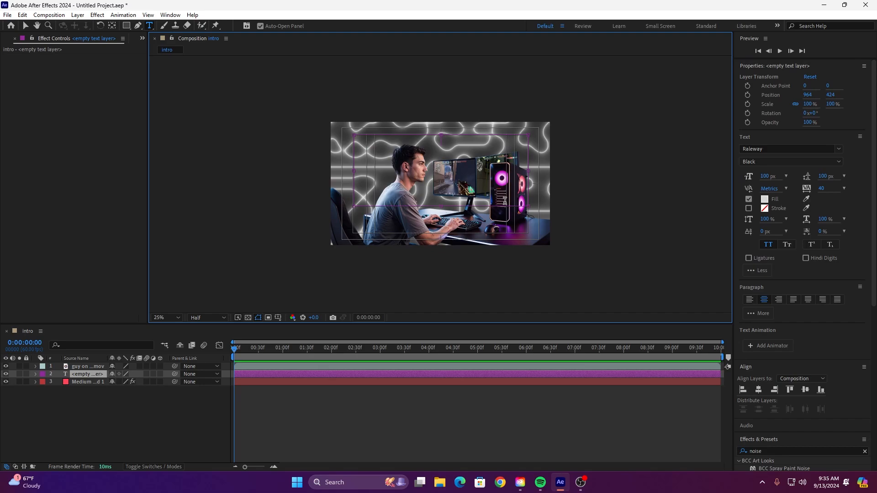
text(OGEE)
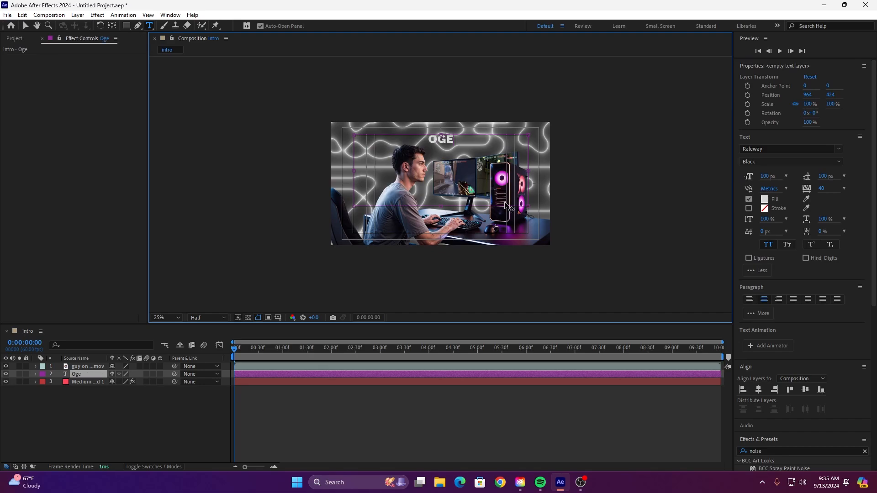
text(_Games)
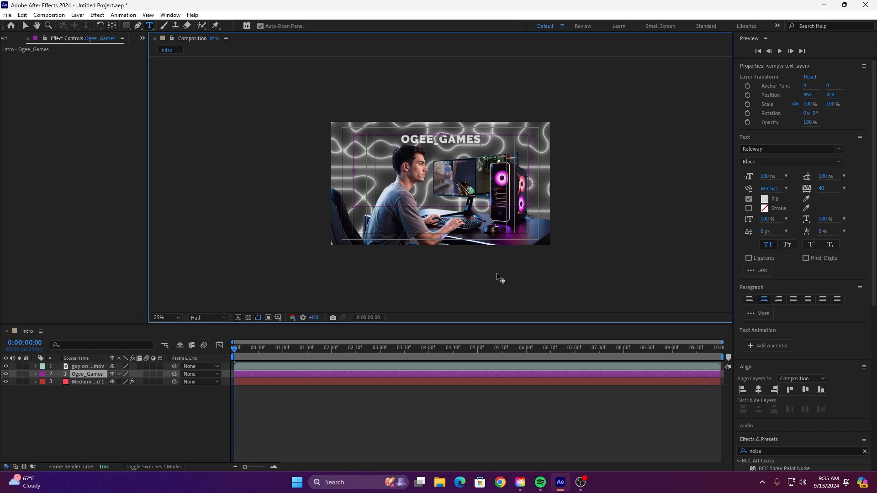
click(332, 410)
click(315, 374)
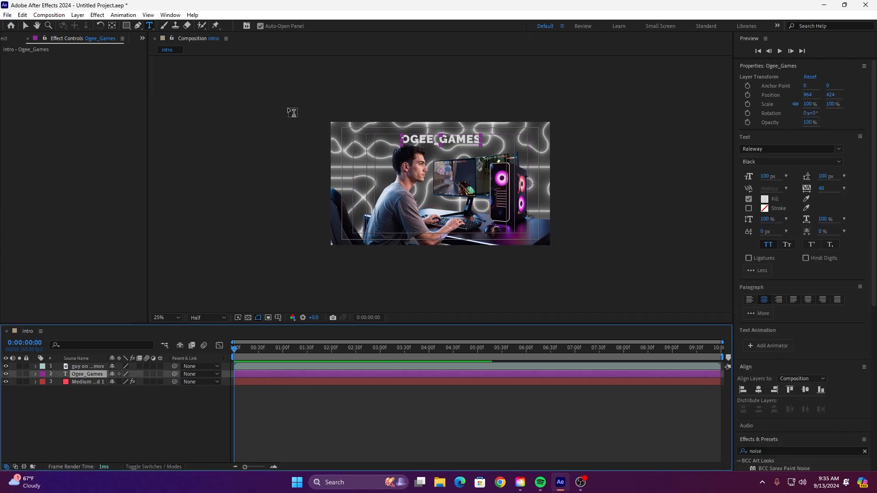
- Centre the Ogee_Games text's anchor point and stretch the text behind the man's head to about 217% wide and 317% tall
click(26, 25)
drag(447, 141, 448, 146)
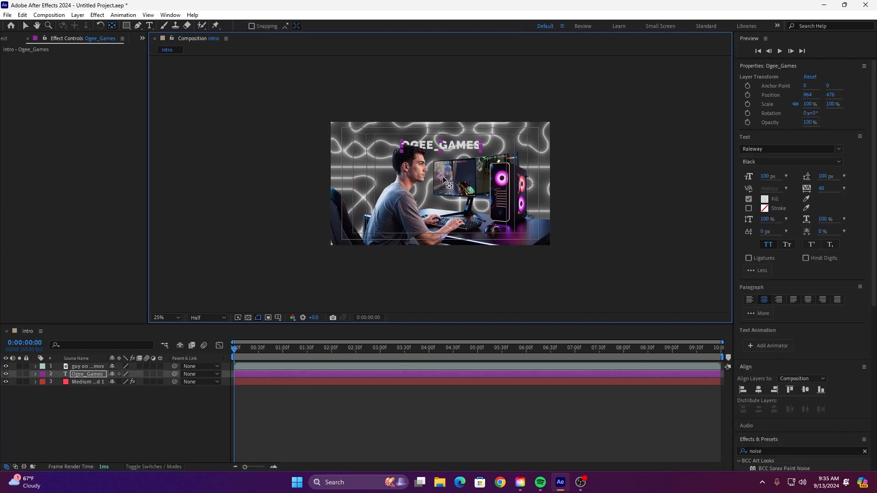
drag(443, 178, 355, 149)
key(v)
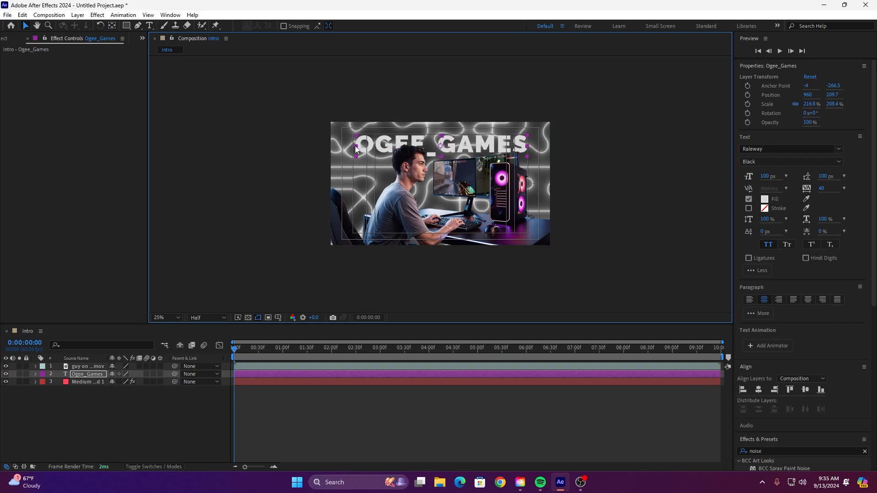
drag(442, 136, 443, 132)
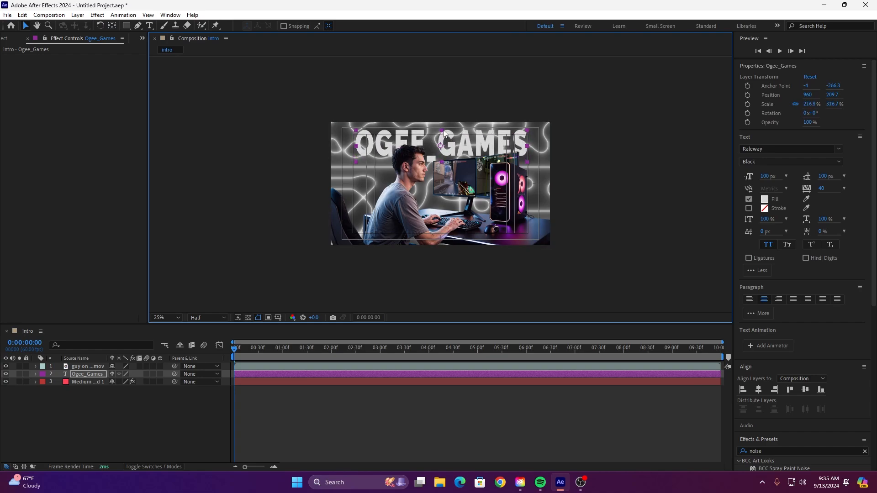
- Create a black 1920 x 1080 px solid directly above the Ogee_Games text layer
click(347, 404)
click(259, 374)
mouse_move(89, 375)
mouse_down()
mouse_move(90, 366)
mouse_move(89, 378)
mouse_up()
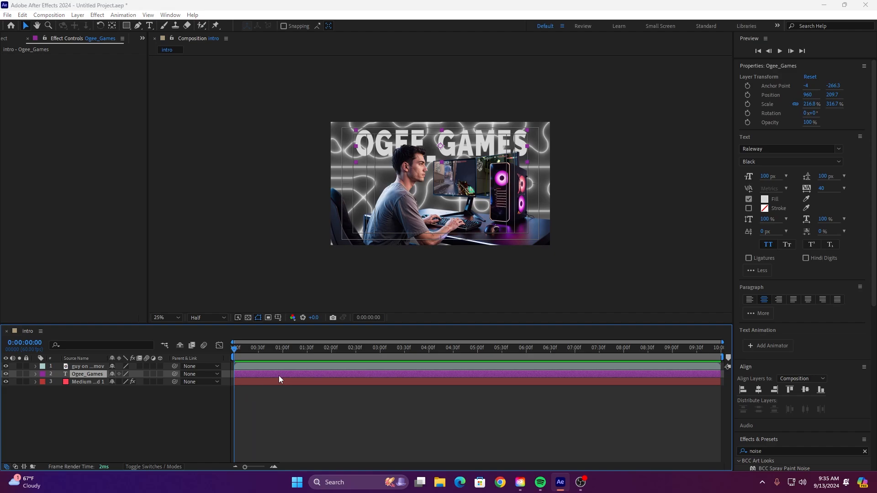
key(ctrl+y)
click(652, 280)
drag(146, 235, 57, 308)
click(267, 182)
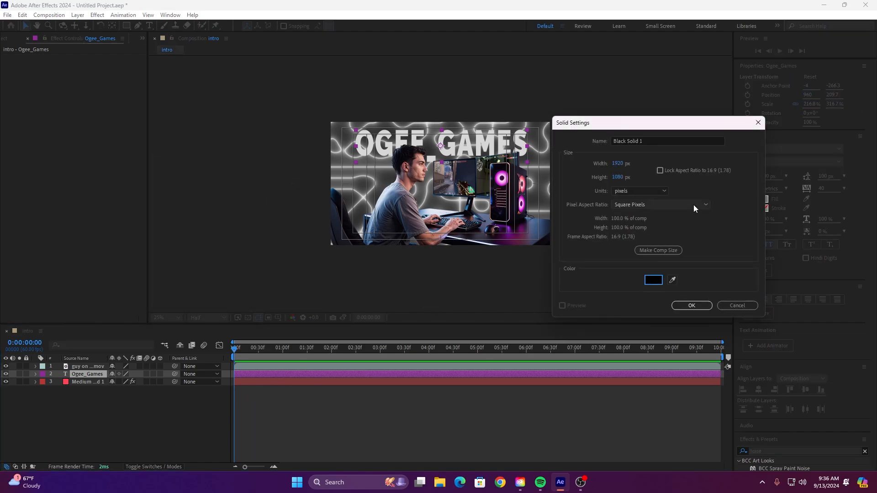
click(692, 305)
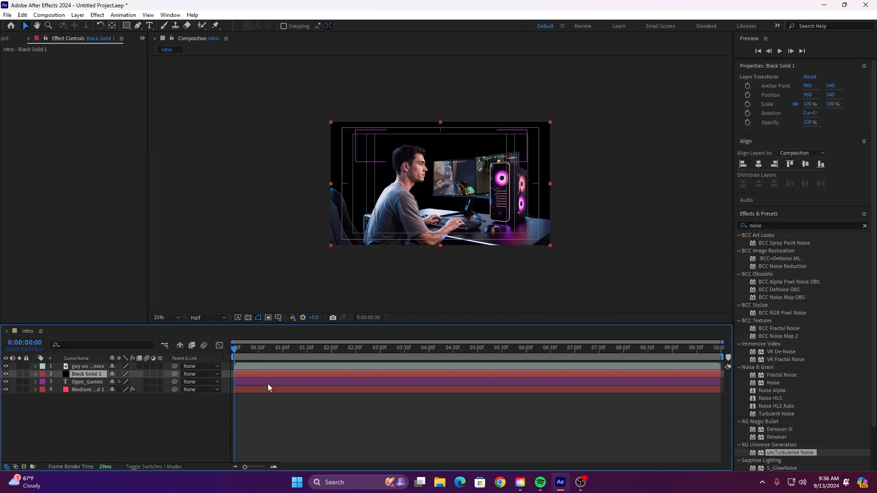
- Find the Video Copilot Element effect and apply it to the black solid
click(753, 225)
text(element)
drag(767, 281, 292, 373)
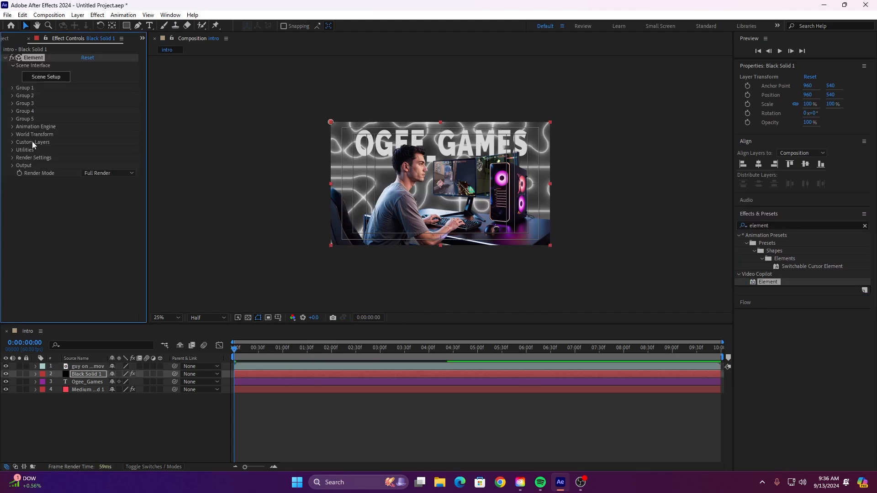
- Assign the Ogee_Games layer to Path Layer 1 in Element's Custom Text and Masks, and open Scene Setup
click(11, 127)
click(11, 127)
click(11, 142)
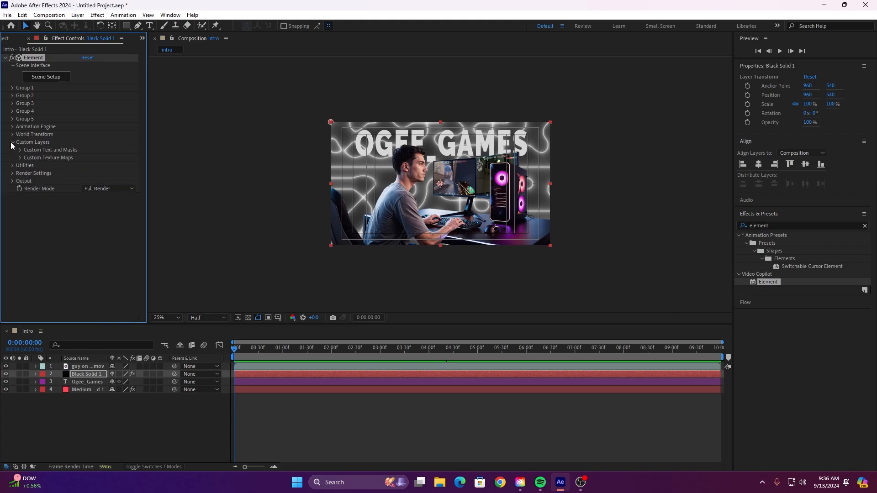
click(20, 150)
click(94, 157)
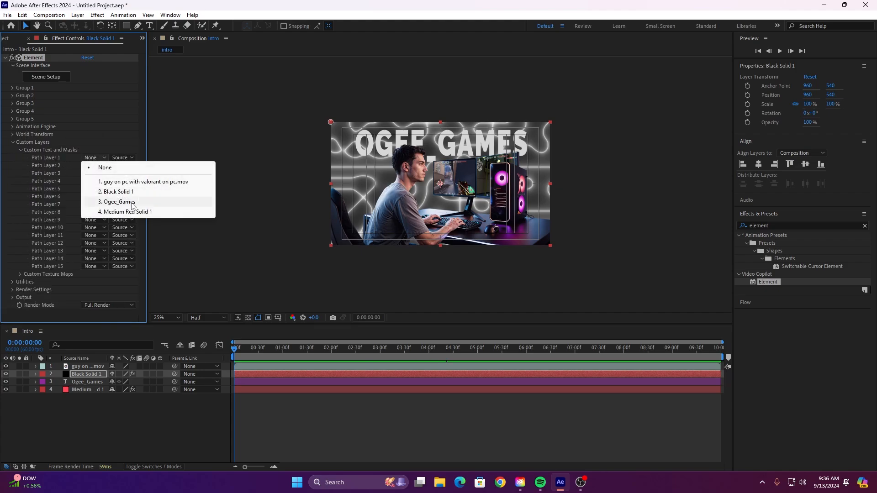
click(112, 202)
click(13, 142)
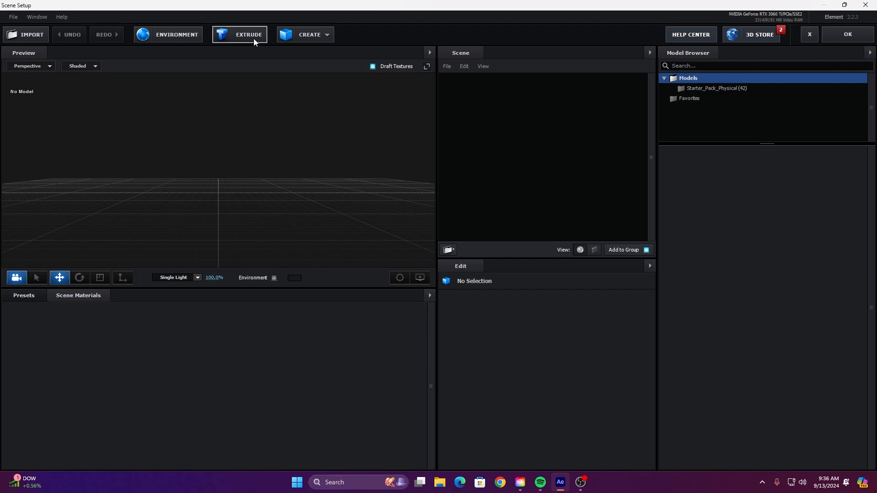
- Extrude the custom text path into a 3D model and give it the Detective preset from the physical bevels
click(253, 40)
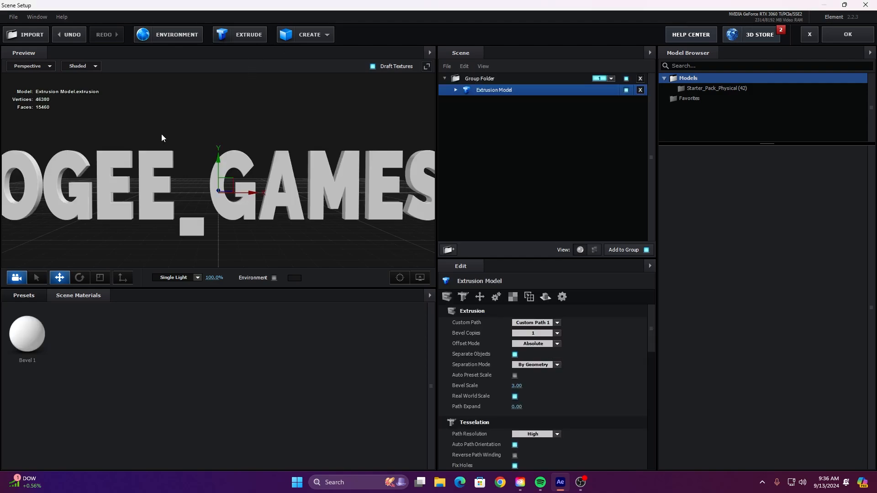
drag(161, 134, 202, 215)
click(23, 295)
click(30, 308)
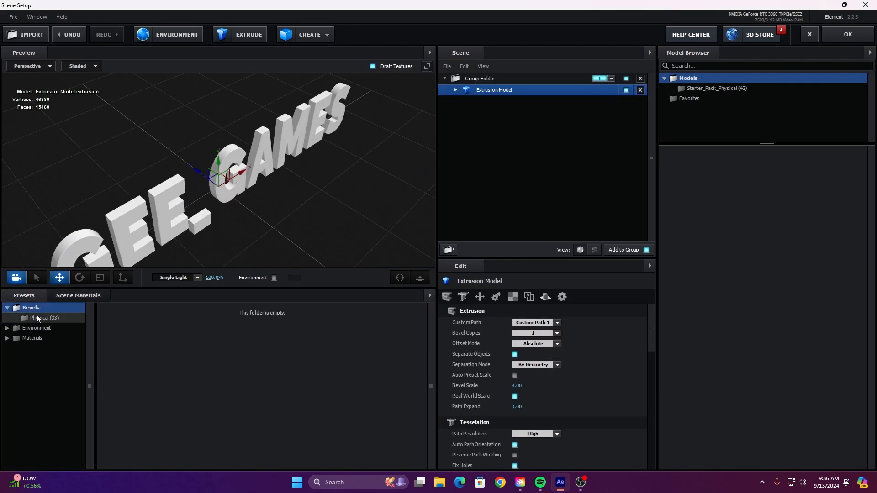
click(37, 316)
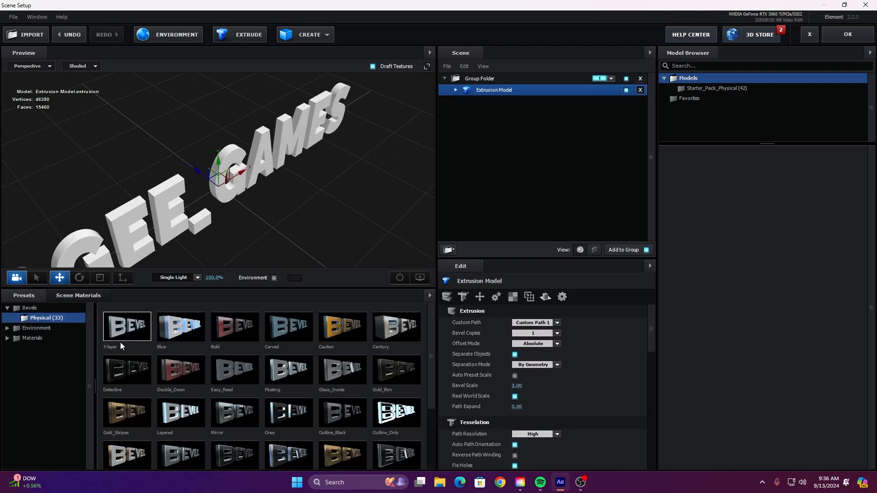
click(136, 383)
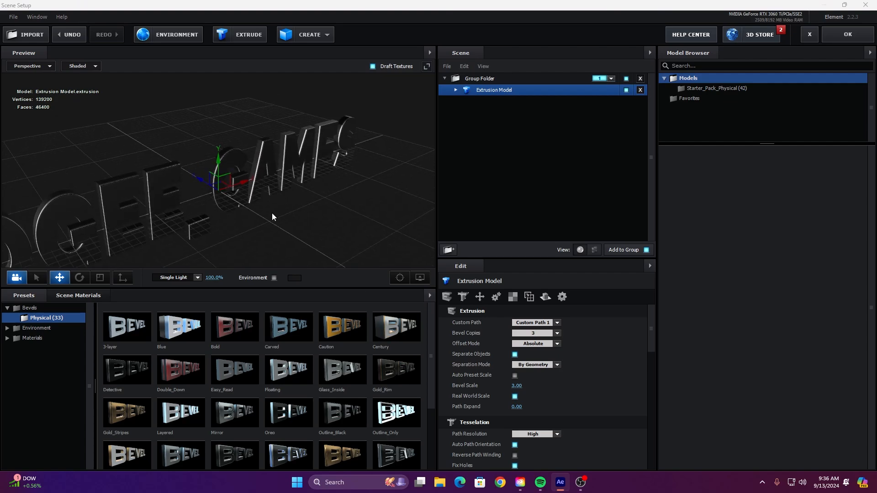
- Set the extrusion model's Bevel Scale to 6 and accept the scene
drag(272, 217, 416, 306)
click(521, 385)
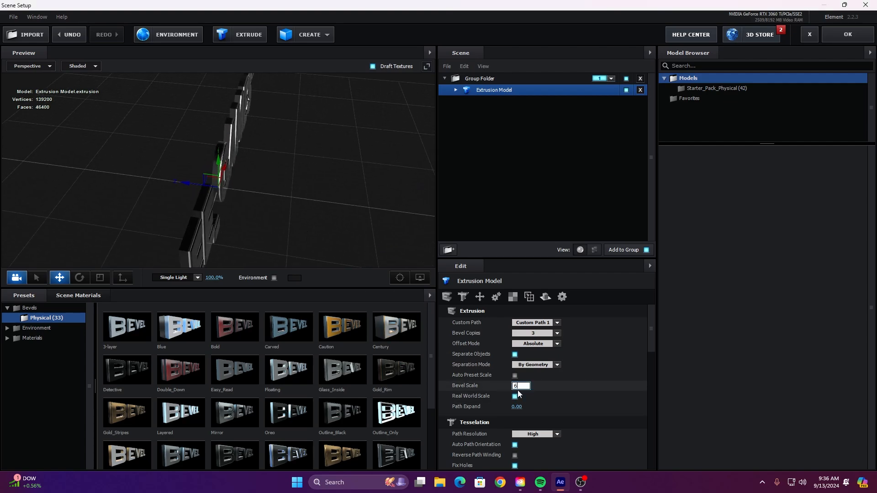
text(6)
key(Return)
click(848, 34)
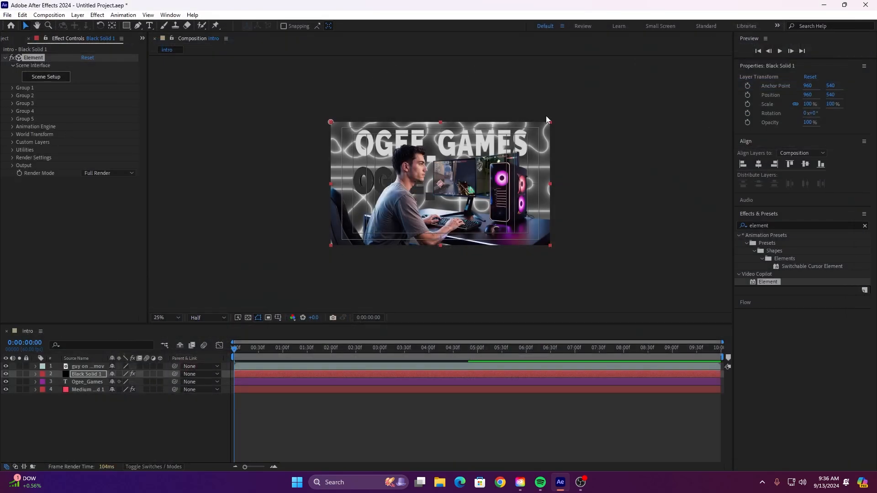
- Move the black solid up to position 960, 214 and hide the flat Ogee_Games text layer
key(p)
drag(131, 382, 3, 376)
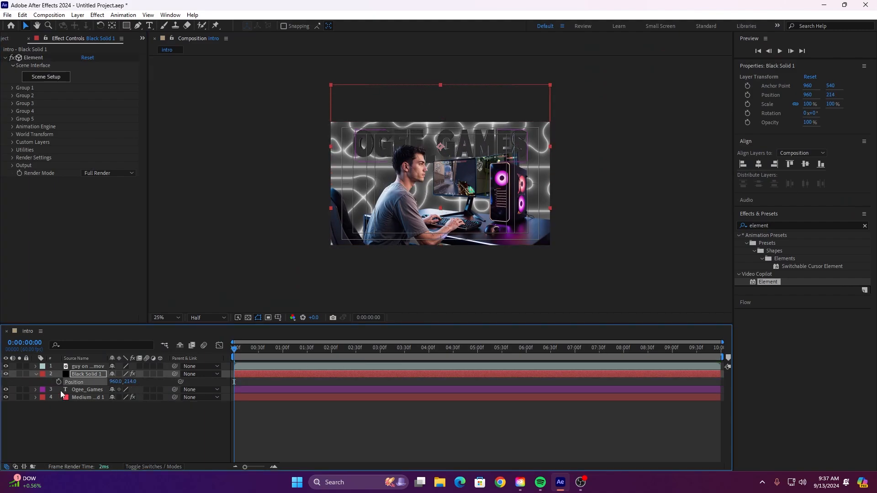
click(35, 375)
click(6, 382)
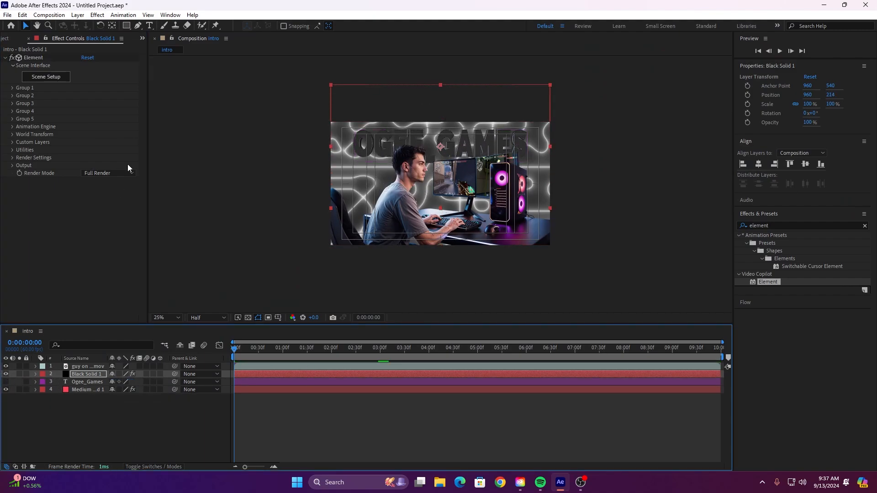
- At 2 seconds, start keyframing Element Group 1's multi-object displacement, rotation random, X rotation and Y rotation at zero values
click(13, 88)
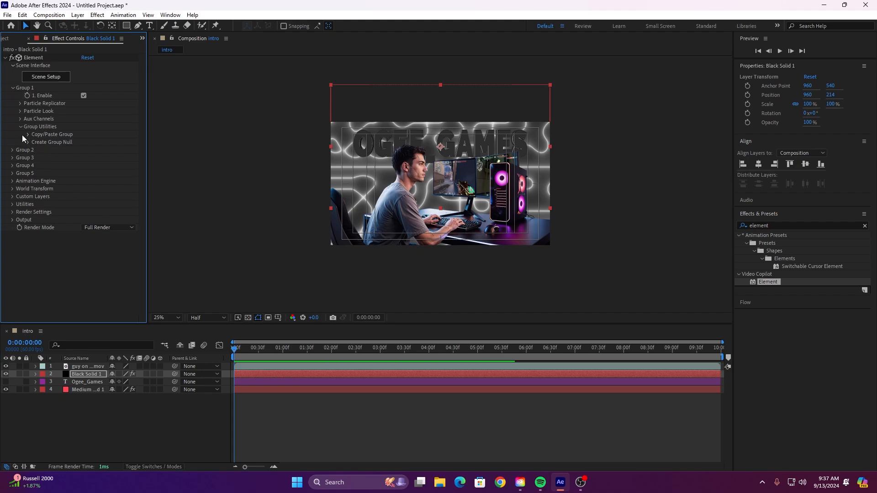
click(21, 111)
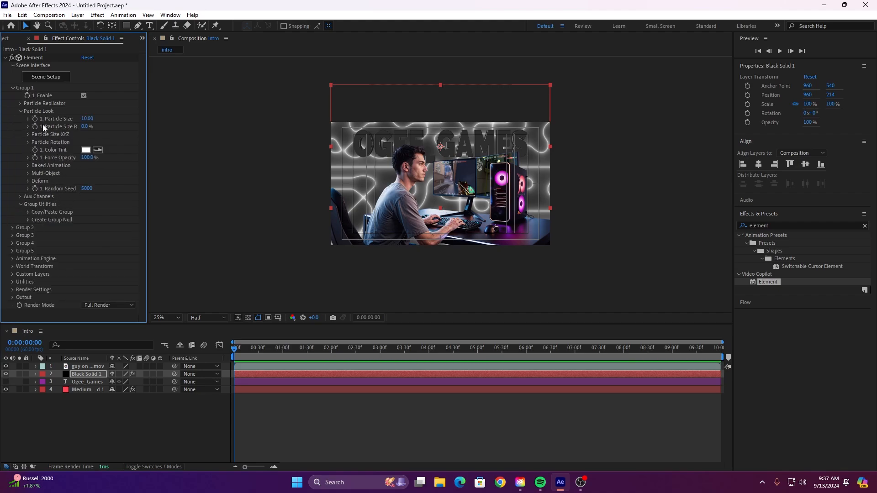
click(28, 173)
scroll(121, 188, down, 3)
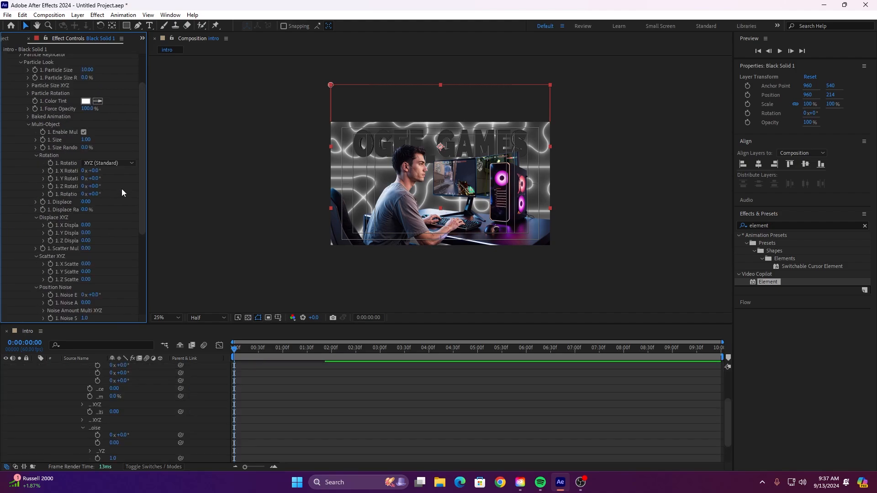
drag(236, 349, 333, 360)
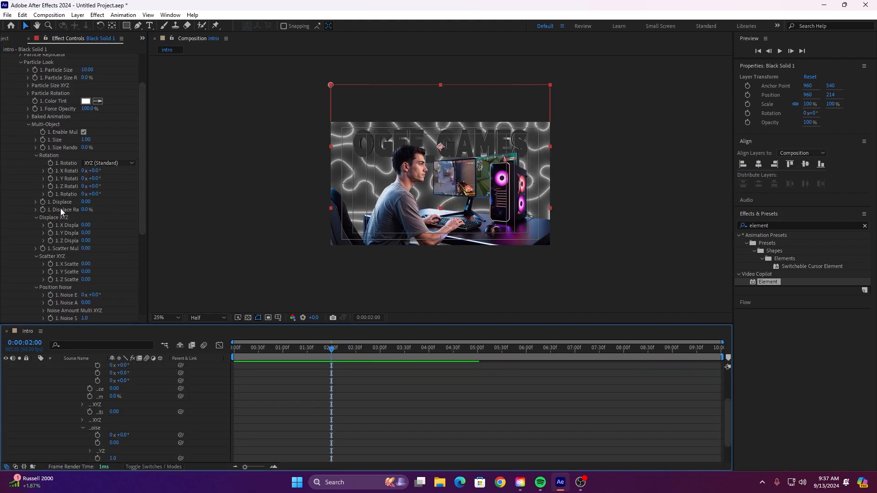
mouse_move(86, 211)
mouse_down()
mouse_move(150, 211)
mouse_move(84, 204)
mouse_up()
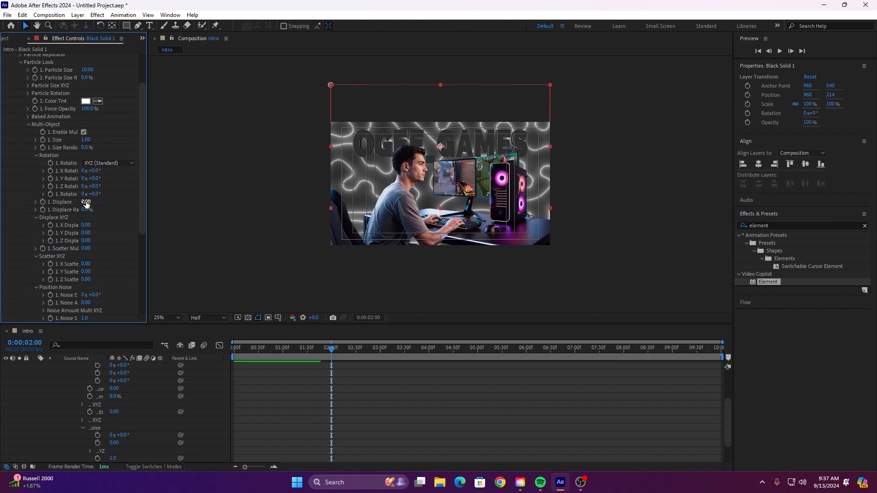
click(42, 201)
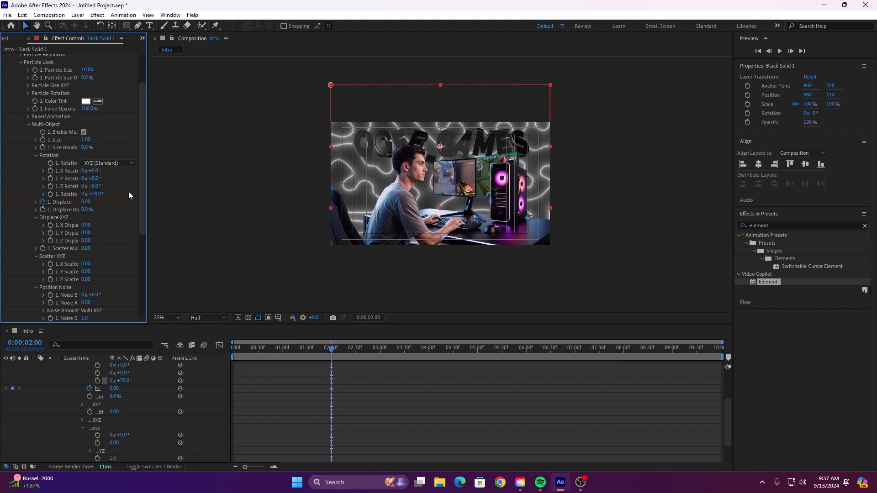
click(51, 194)
click(50, 170)
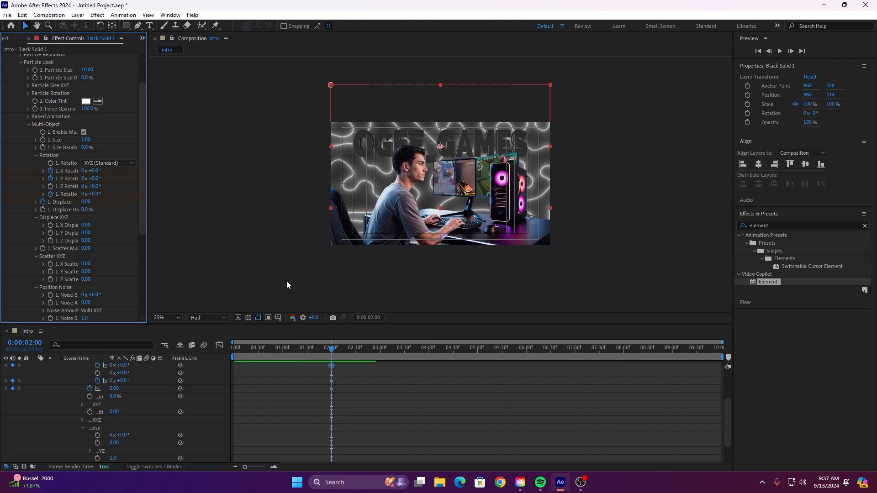
- At the start of the timeline, keyframe rotation random to 113°, X and Y rotation to 11°, and displace to 0.24
drag(331, 352, 210, 341)
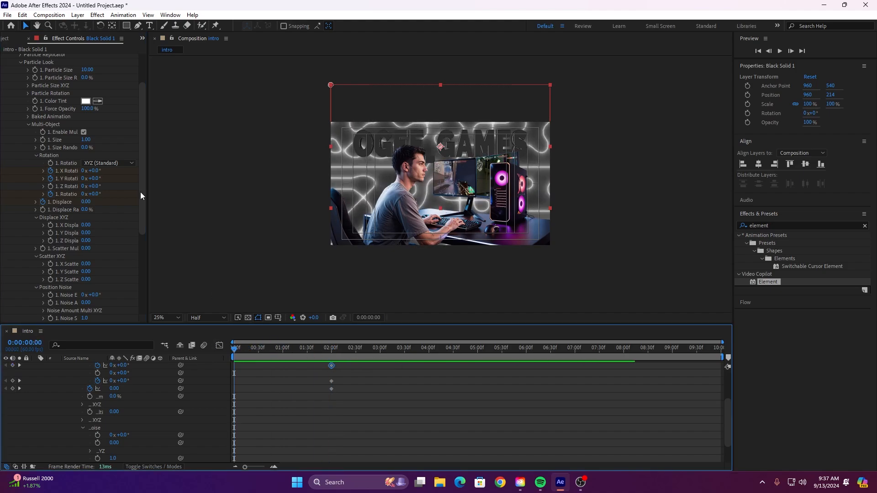
drag(86, 195, 144, 192)
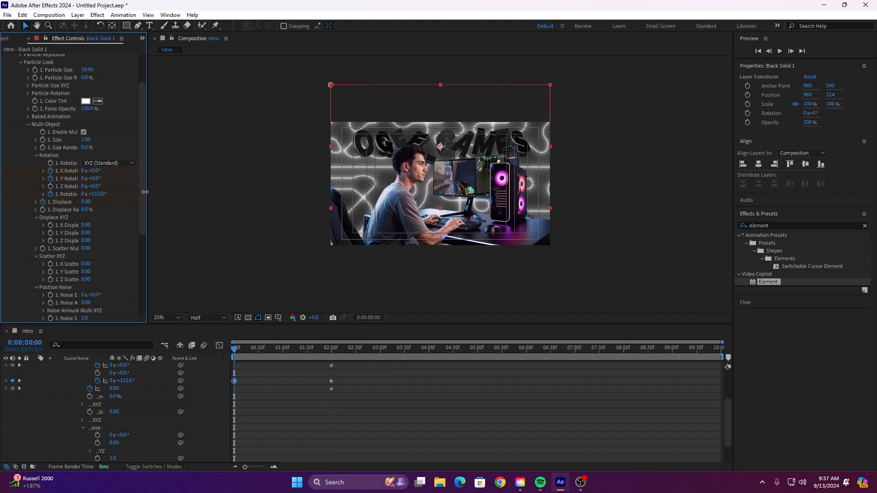
drag(88, 206, 99, 171)
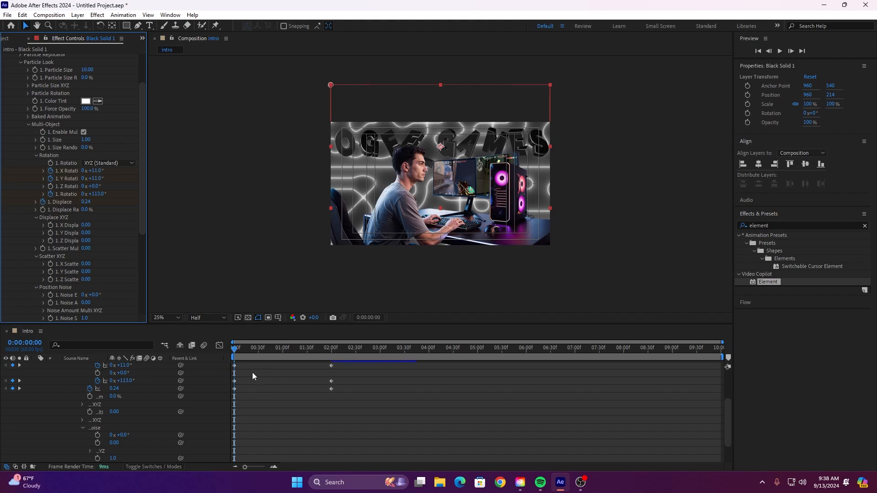
- Apply easy ease to all the Element keyframes on the black solid and display their speed graph
scroll(311, 381, up, 5)
drag(355, 383, 220, 420)
click(220, 346)
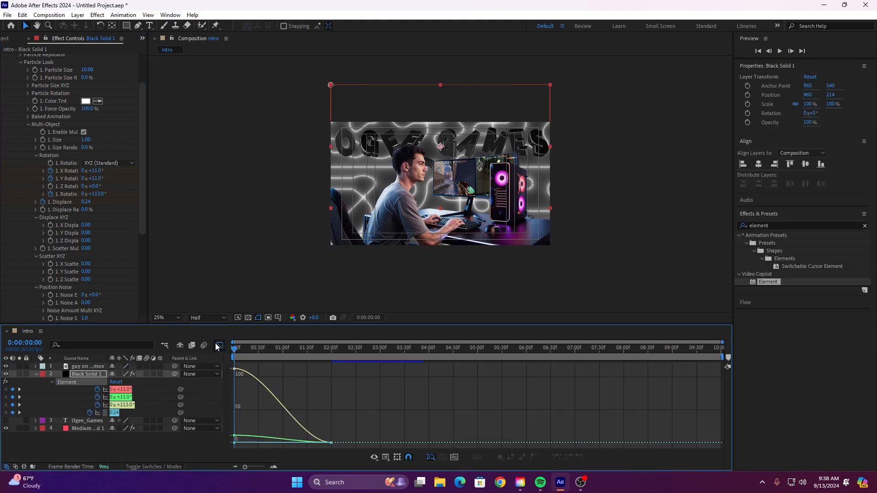
drag(245, 468, 247, 468)
right_click(296, 404)
click(333, 324)
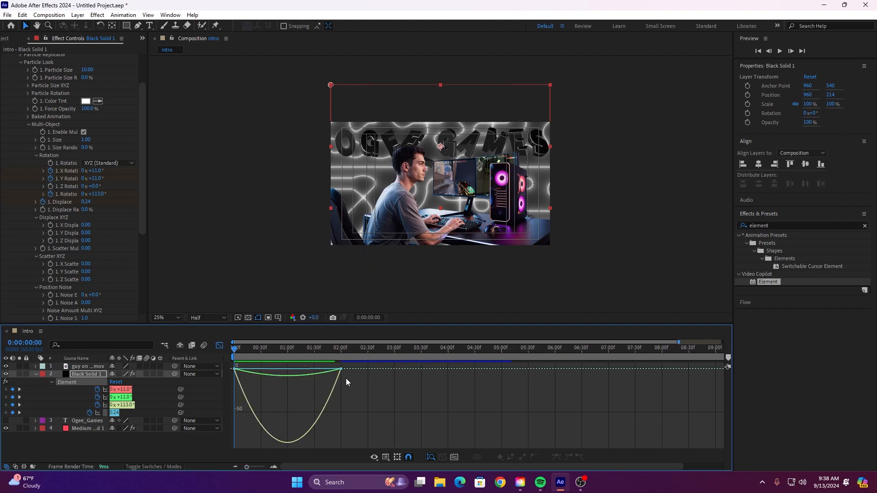
- Reshape the speed curves with shorter influence on the starting keyframes and longer influence on the 2-second keyframes, then collapse the properties
key(grave)
drag(274, 76, 199, 120)
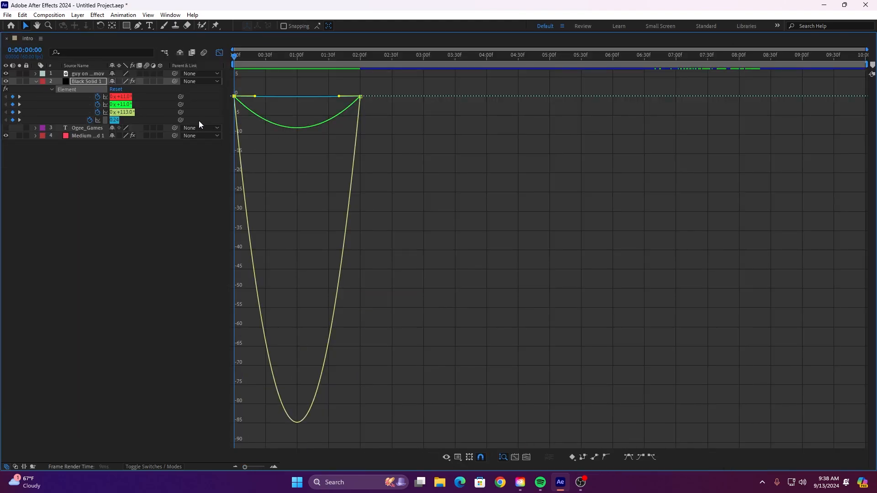
drag(254, 96, 245, 96)
click(386, 78)
drag(387, 82, 307, 121)
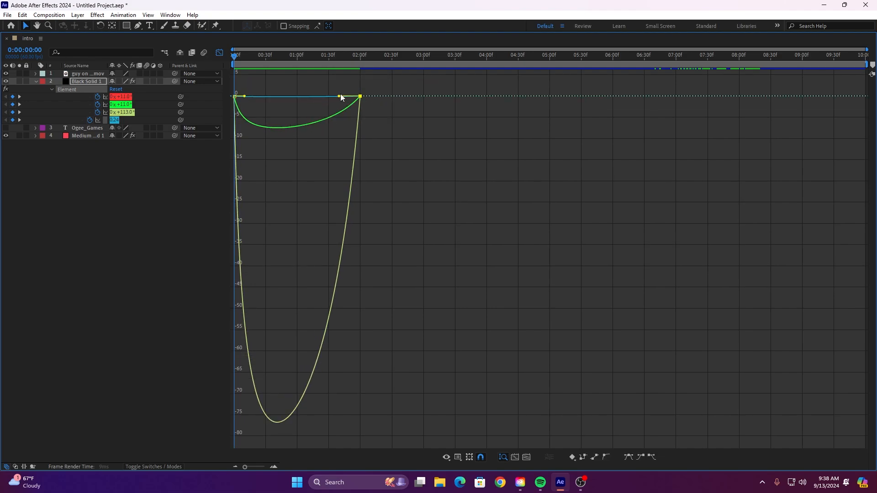
drag(340, 94, 315, 102)
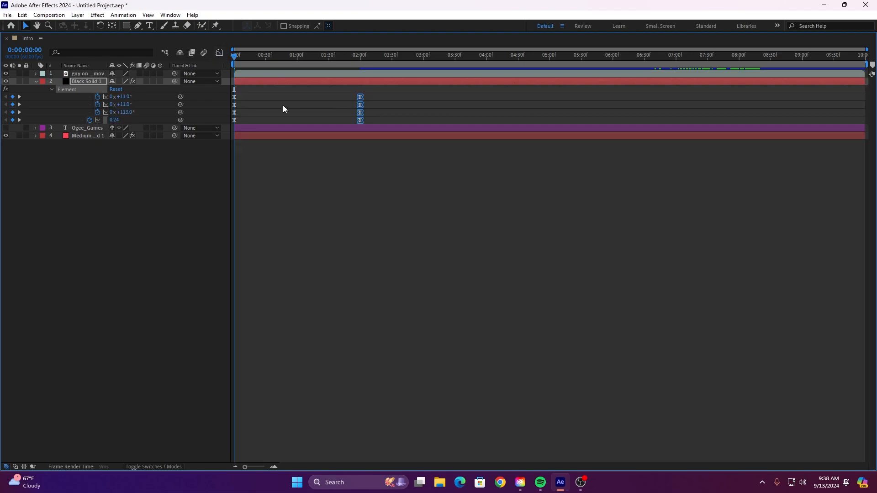
key(grave)
key(u)
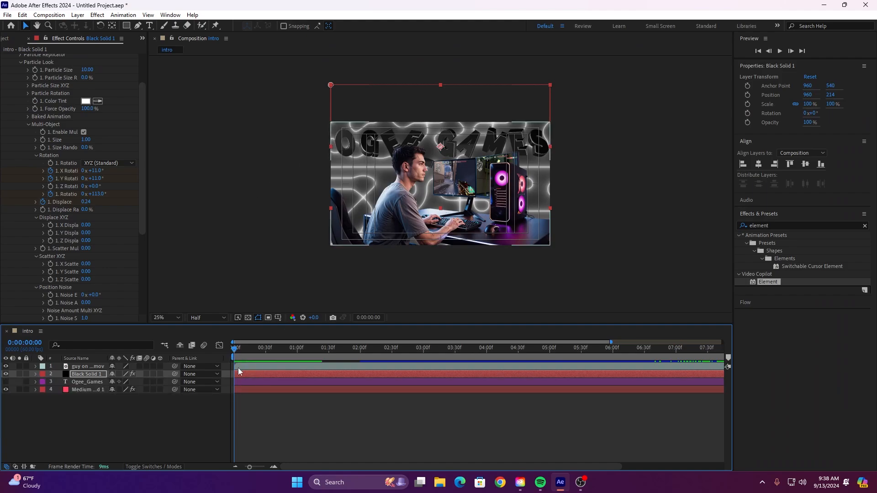
- Preview the 3D title animation from the start of the timeline
key(space)
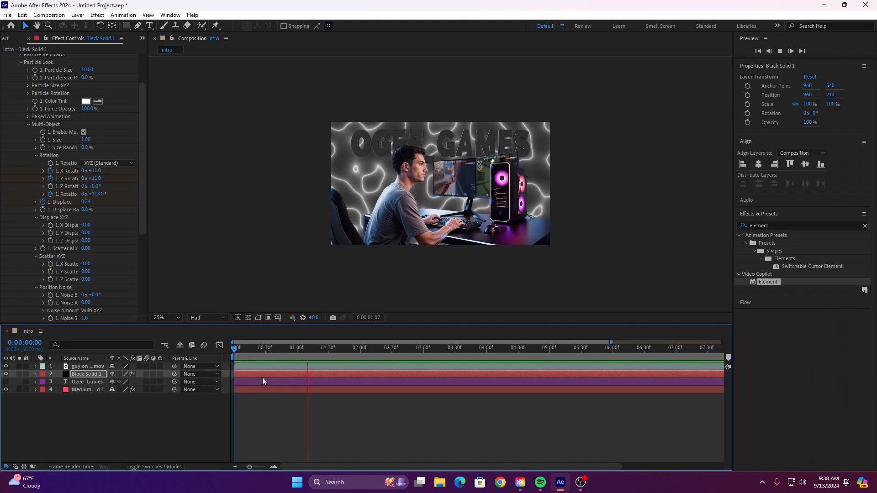
drag(388, 350, 225, 355)
key(space)
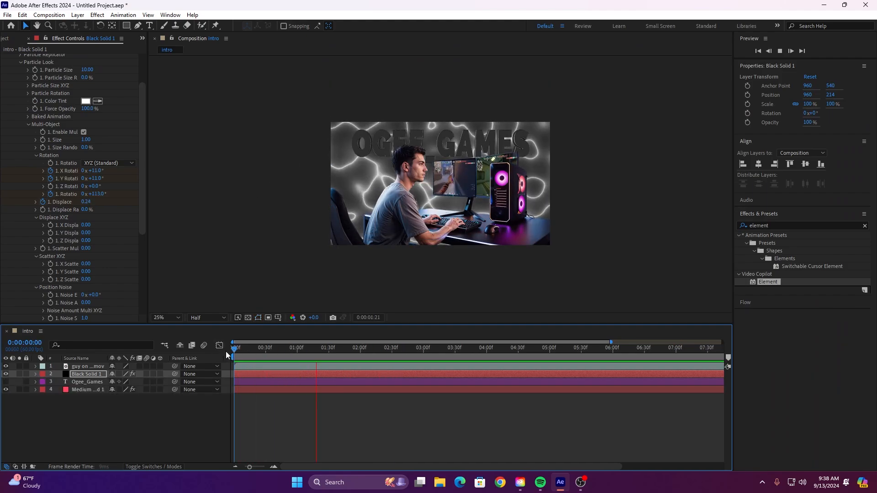
key(space)
drag(409, 350, 236, 453)
key(minus)
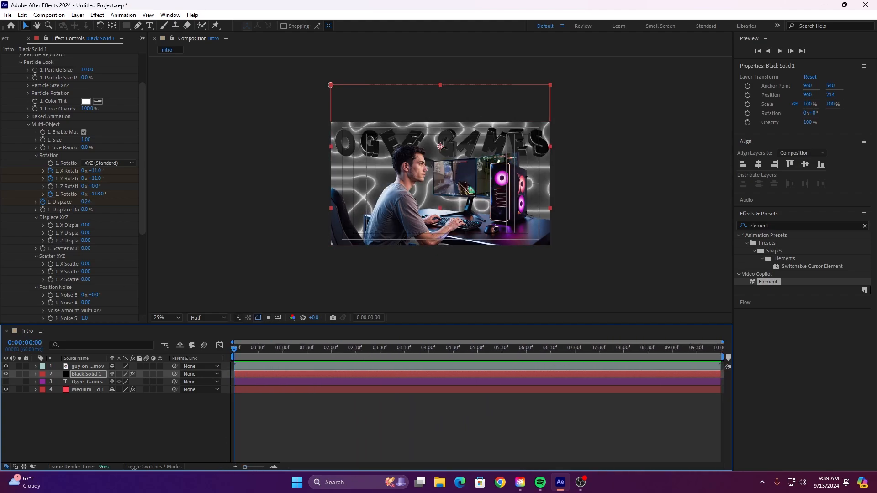
- Collapse the Element settings and add the Perspective Drop Shadow effect to the black solid
scroll(73, 182, up, 3)
click(5, 58)
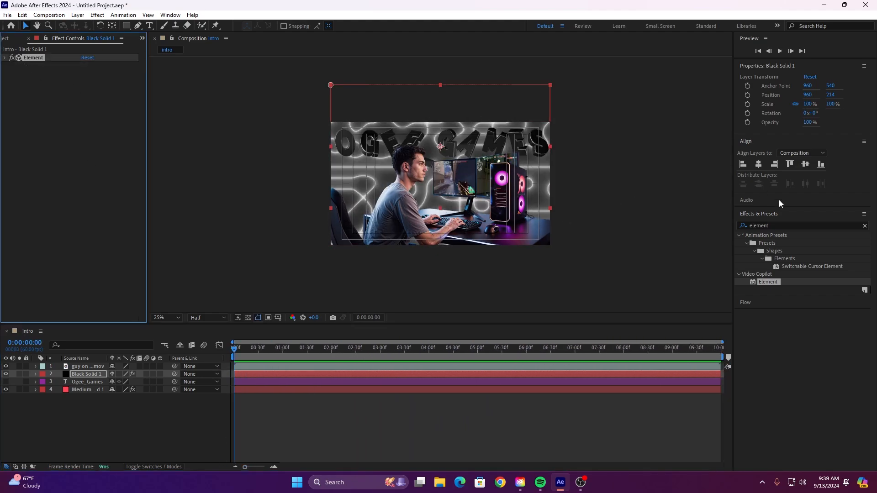
click(793, 226)
text(basi)
key(BackSpace)
key(BackSpace)
key(BackSpace)
key(BackSpace)
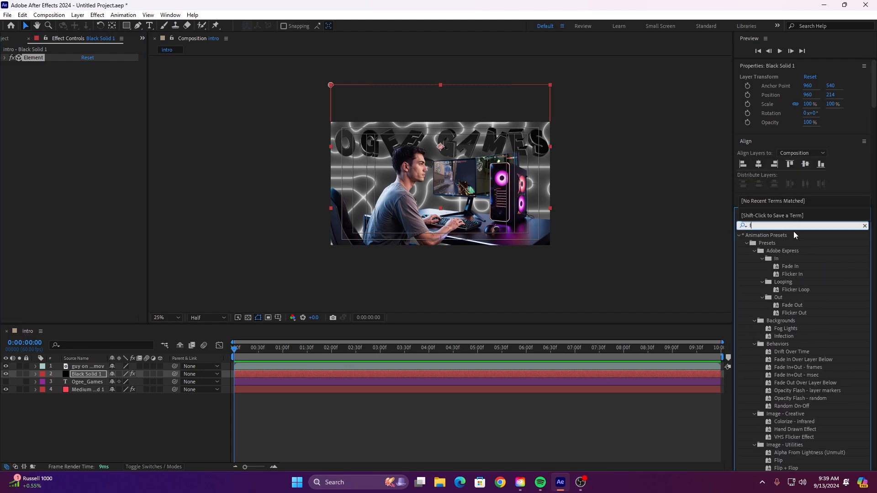
text(drop shadow)
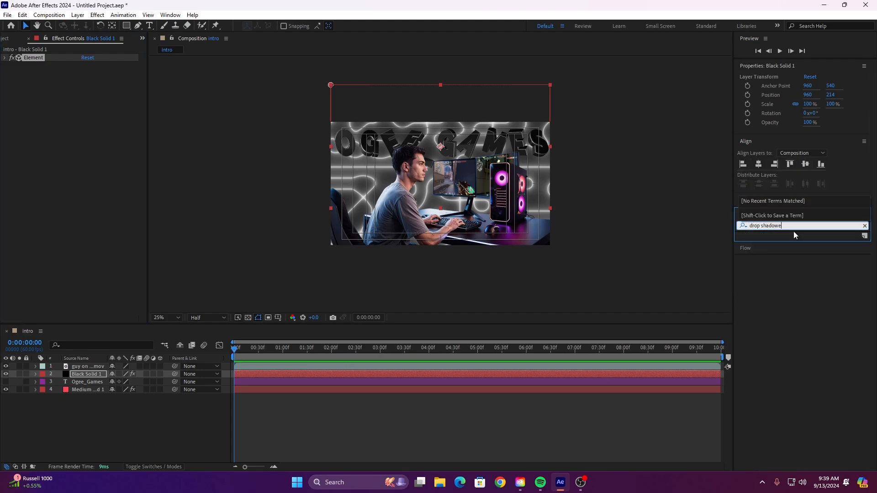
drag(763, 306, 24, 109)
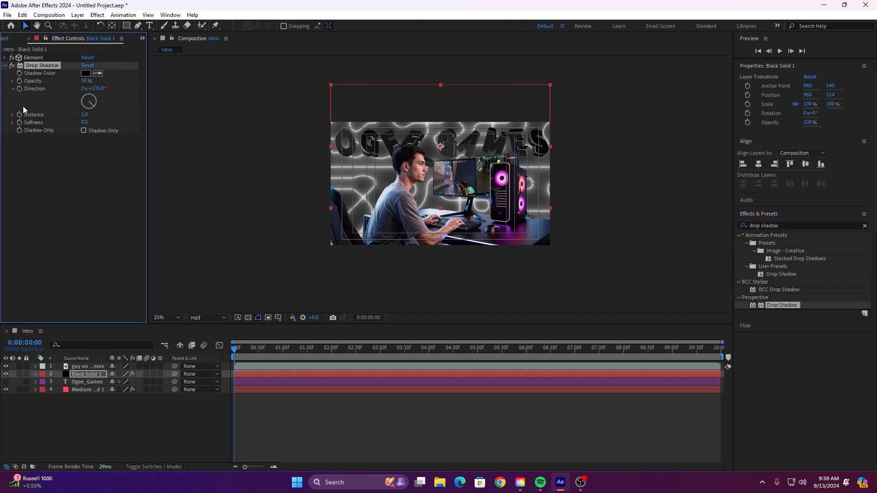
- Set the drop shadow's distance to 10, softness to 20 and opacity to 100%, and duplicate the effect
click(84, 114)
text(10)
key(Tab)
text(2)
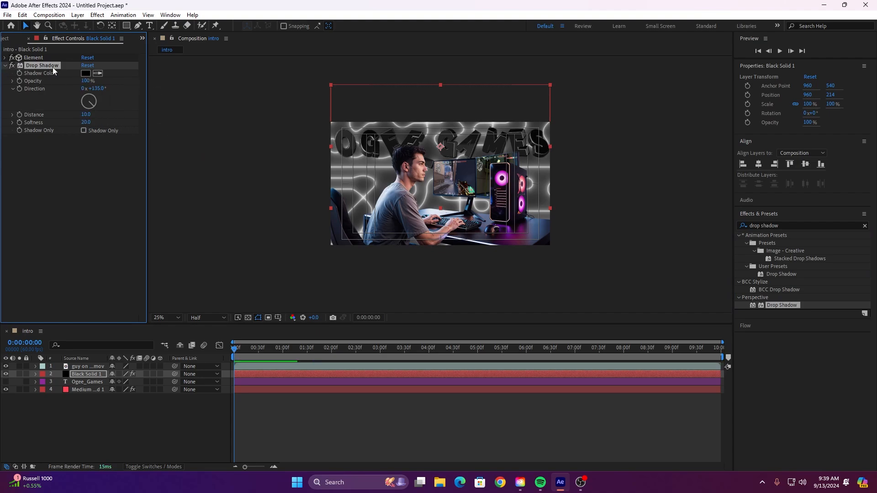
key(ctrl+d)
click(6, 66)
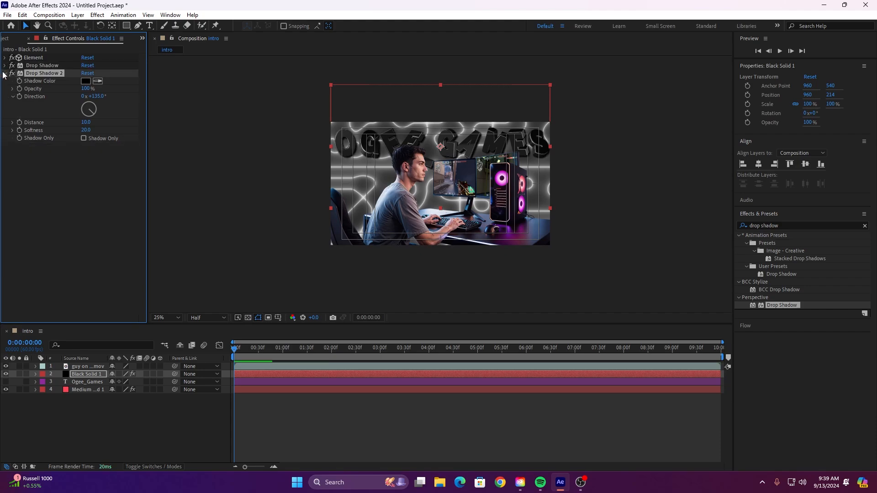
click(5, 73)
- Try a Deep Glow effect on the black solid, placed between Element and the first drop shadow
click(776, 226)
text(deep glow)
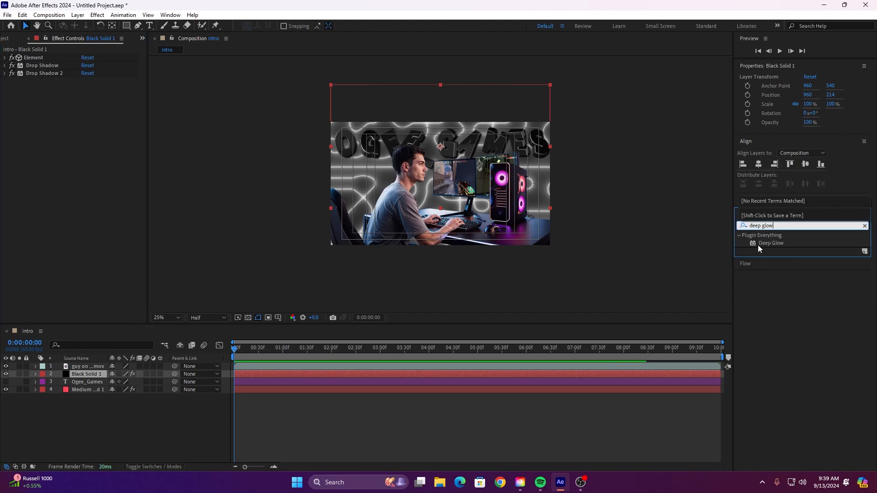
drag(759, 245, 36, 68)
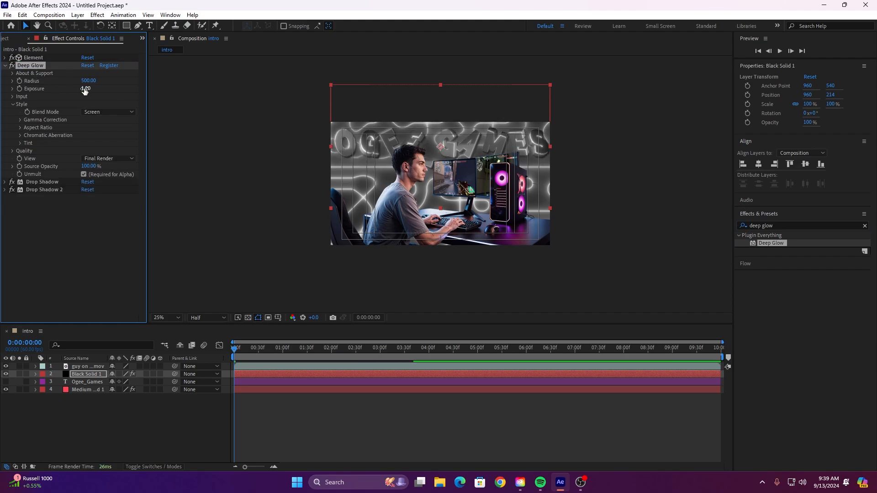
- Set Deep Glow's radius to 100 and its exposure to 0.14
click(91, 81)
text(2)
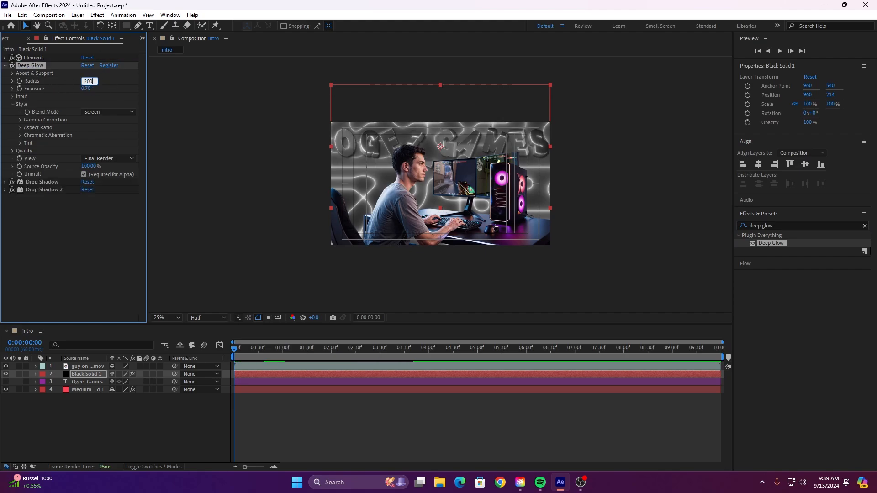
text(00)
key(Return)
click(91, 81)
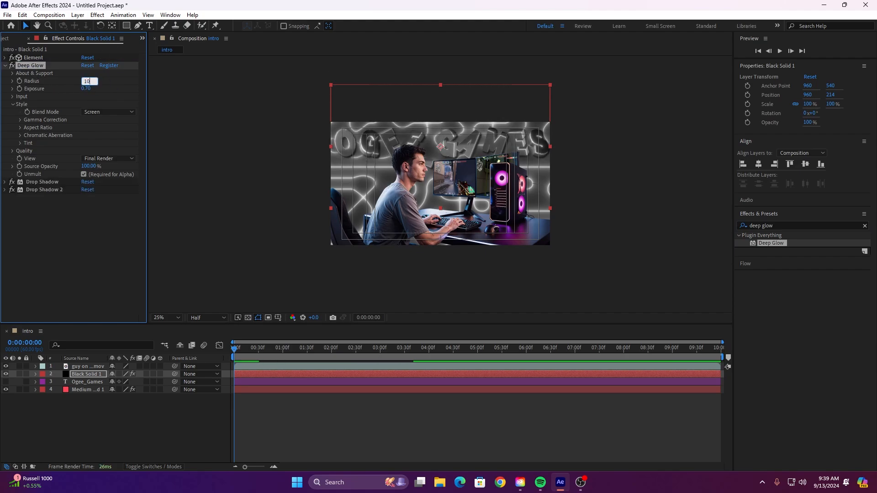
text(100)
key(Return)
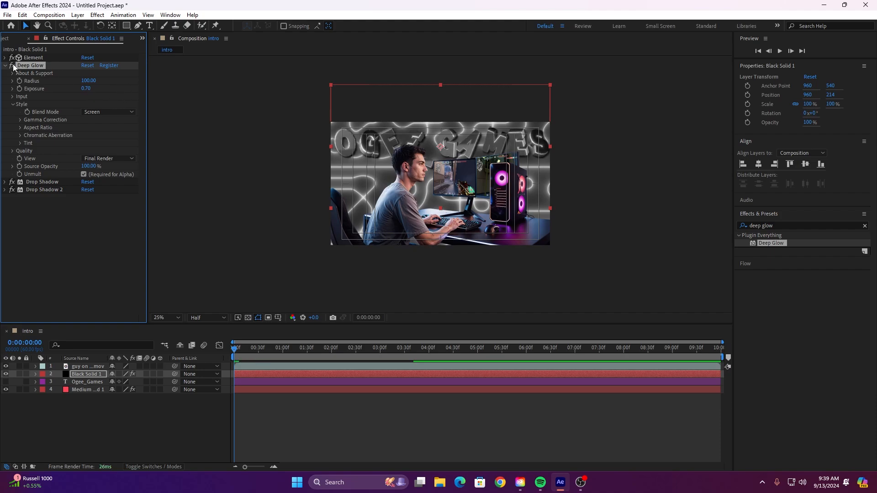
drag(90, 93, 64, 94)
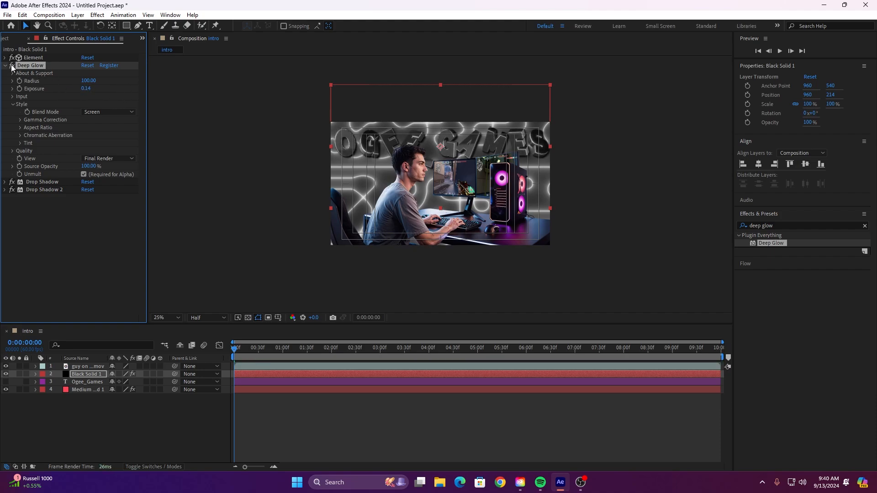
- Check the glow during playback and remove the Deep Glow effect from the black solid
key(space)
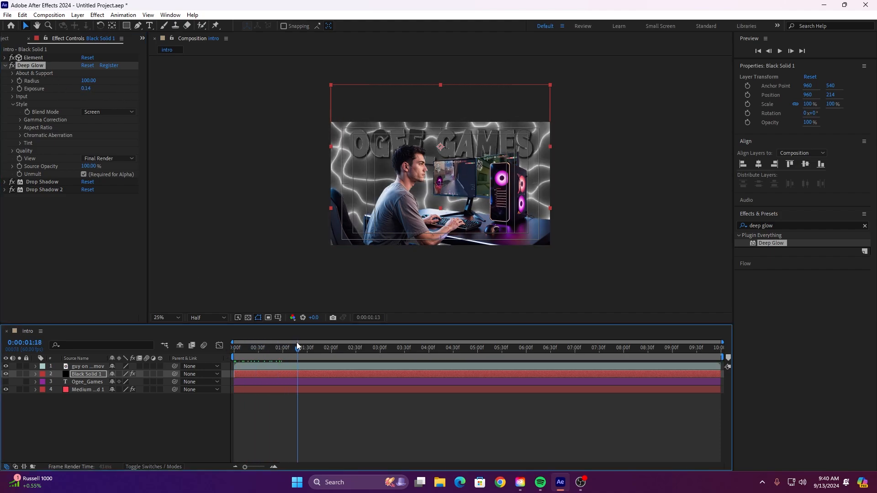
click(47, 67)
key(Delete)
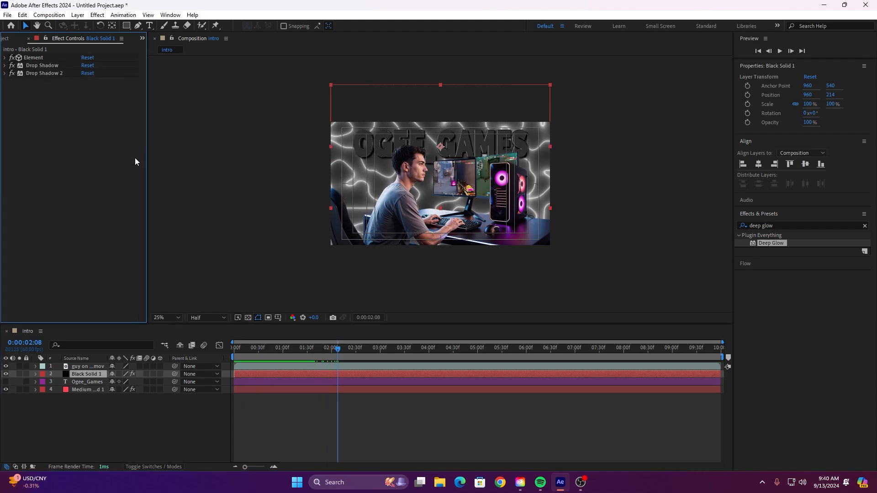
- Pre-compose the black solid and the Ogee_Games text layer into a composition named "3d ogee"
drag(333, 348, 234, 348)
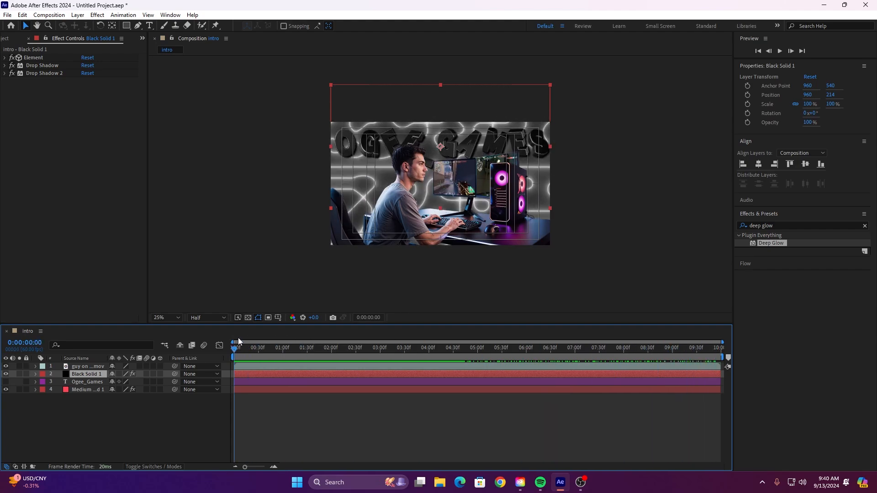
shift+click(240, 382)
key(ctrl+shift+c)
text(3d ogee)
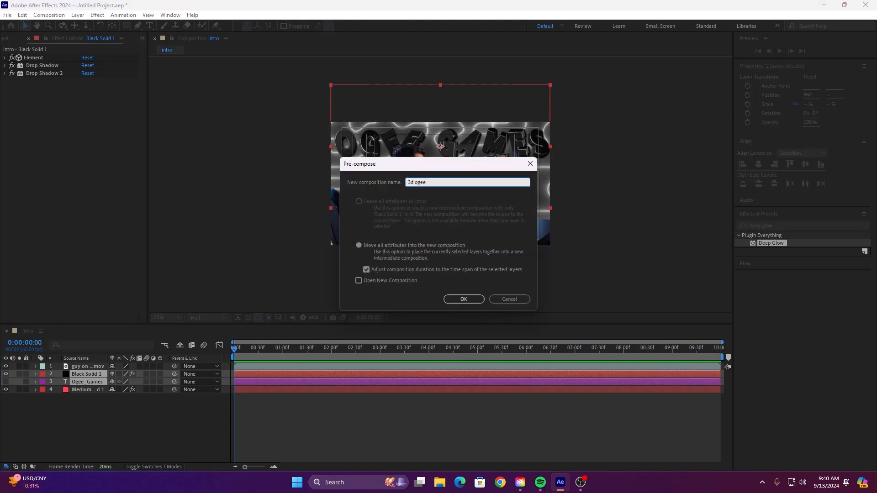
click(464, 299)
drag(239, 350, 222, 360)
key(space)
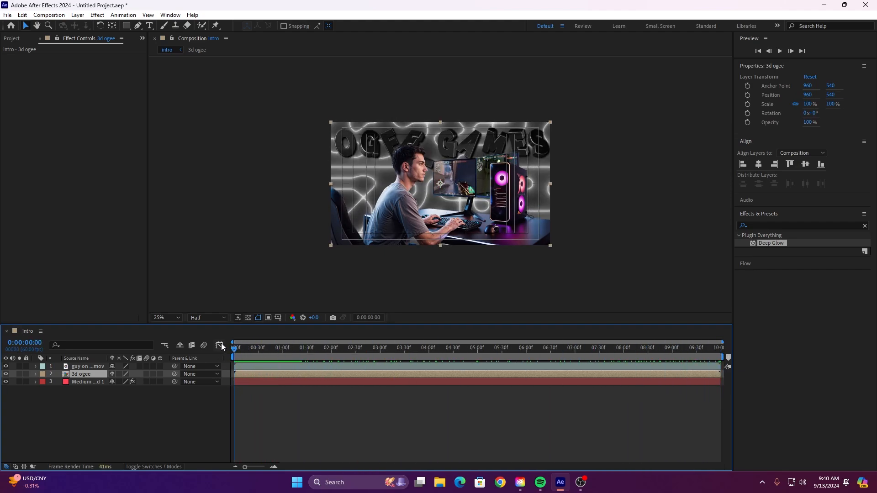
- Make the 3d ogee layer three-dimensional and add a position keyframe at 2 seconds
click(160, 374)
click(36, 374)
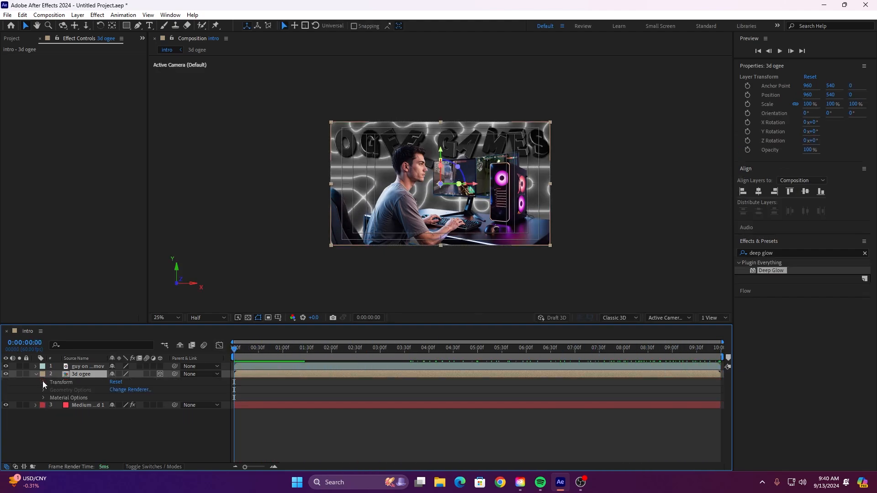
click(43, 382)
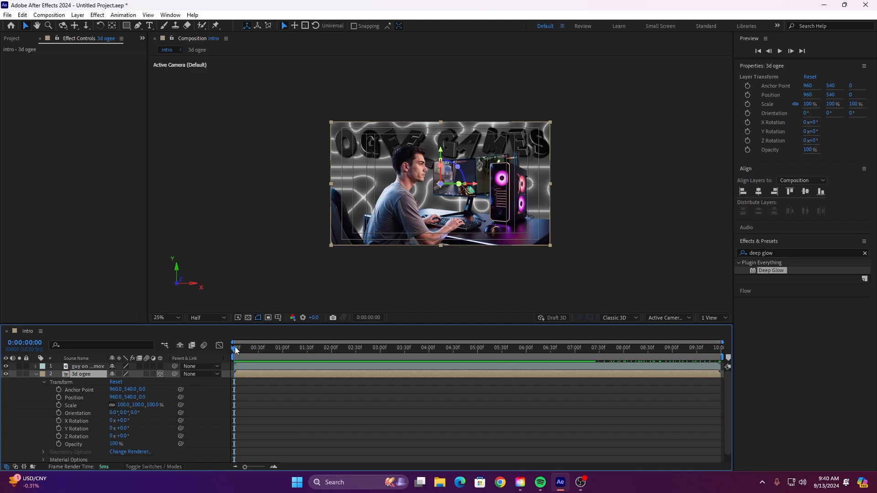
click(332, 357)
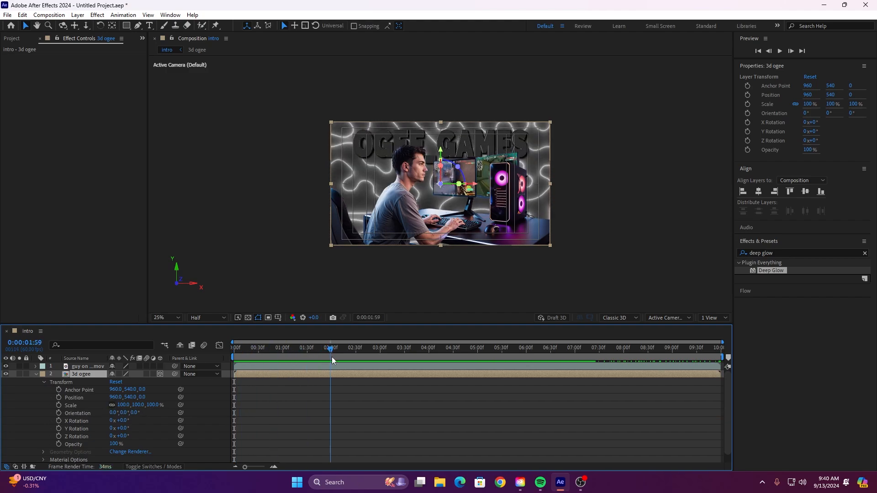
click(58, 397)
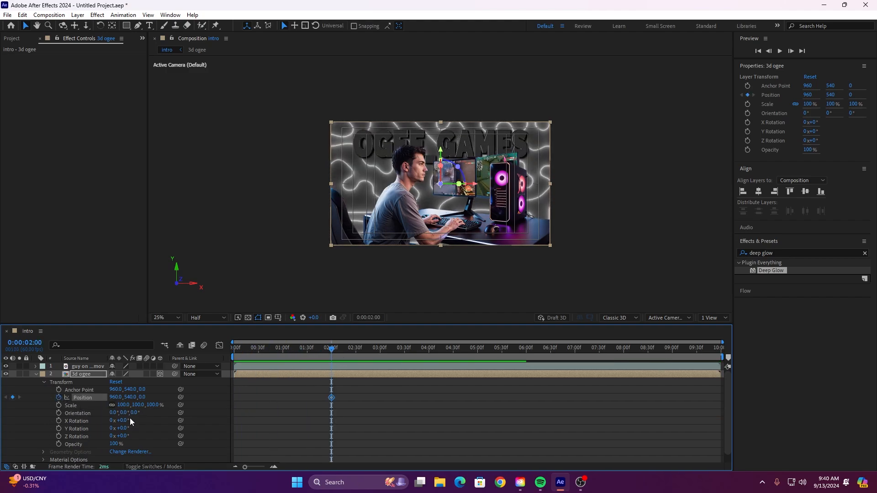
- Try a first-frame position of 373, 792, -925 for the 3d ogee layer and undo the horizontal shift
drag(332, 349, 226, 356)
drag(142, 397, 252, 391)
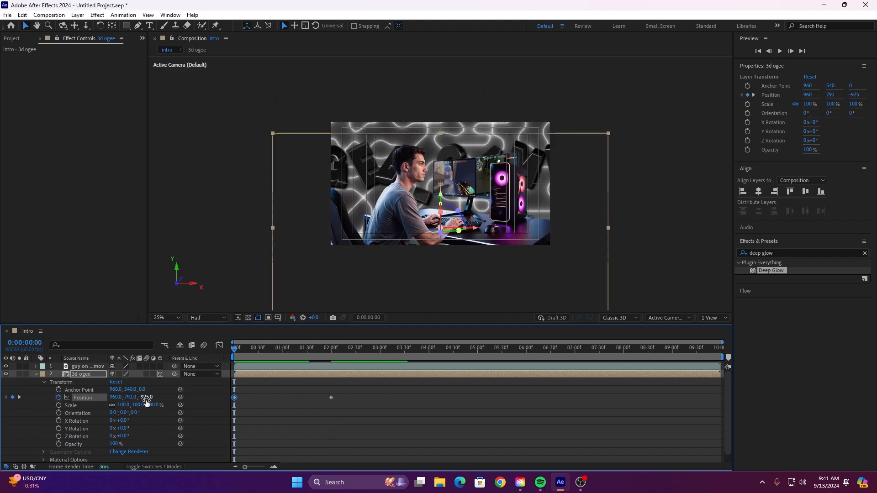
drag(116, 397, 1, 397)
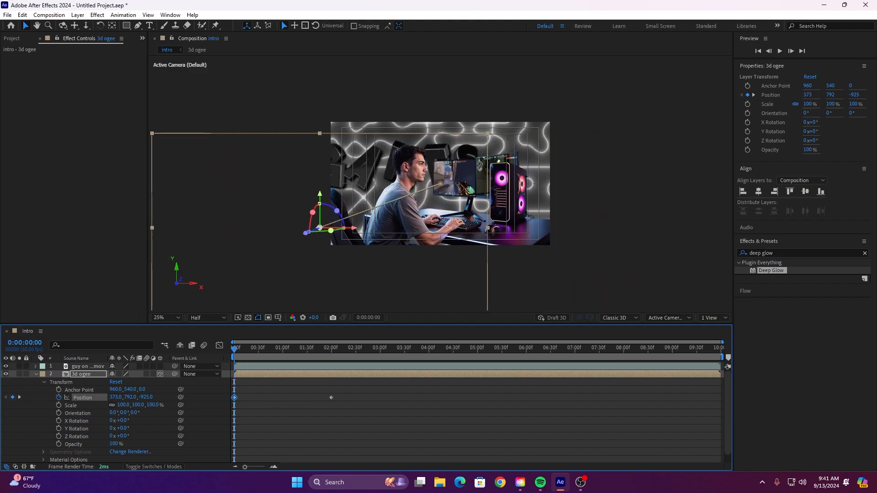
key(ctrl+z)
- Set the 3d ogee layer's position to 960, 570, 4389 on the first frame
mouse_move(237, 350)
mouse_down()
mouse_move(312, 343)
mouse_move(234, 347)
mouse_up()
drag(145, 397, 843, 329)
drag(134, 400, 30, 401)
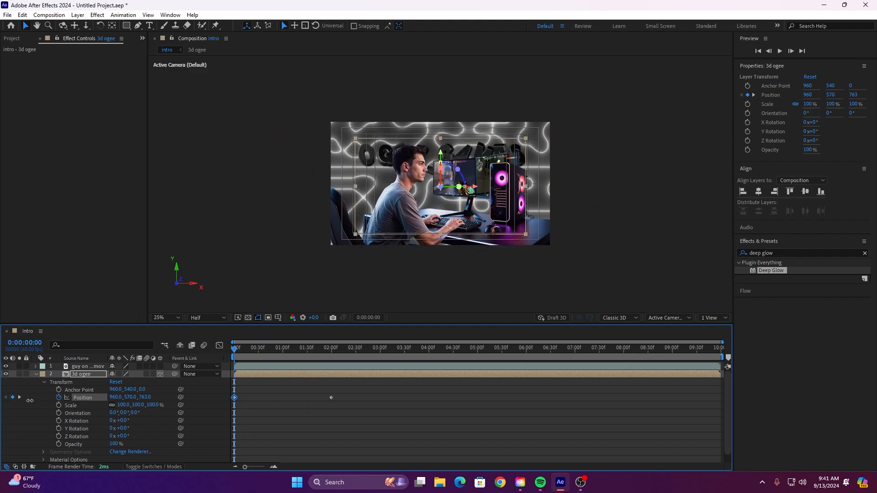
mouse_move(237, 349)
mouse_down()
mouse_move(311, 341)
mouse_move(234, 347)
mouse_up()
drag(145, 397, 874, 310)
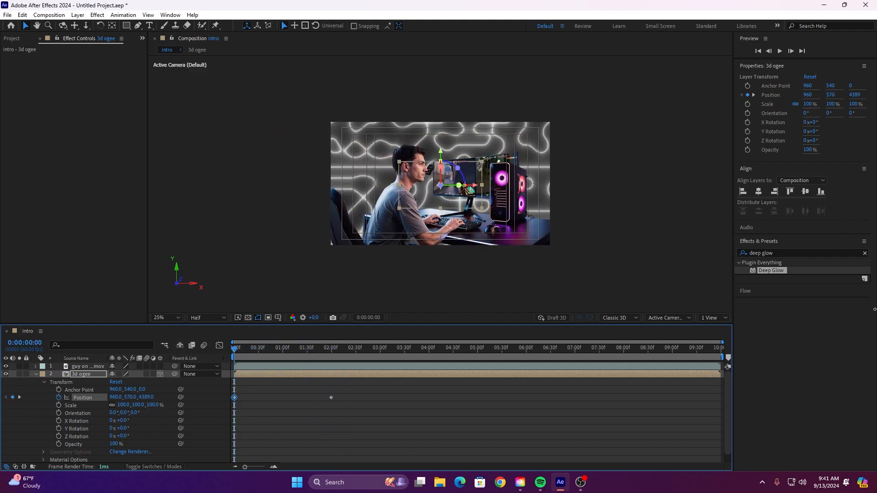
- Preview the title's fly-in and move its final position keyframe to 1 second
key(space)
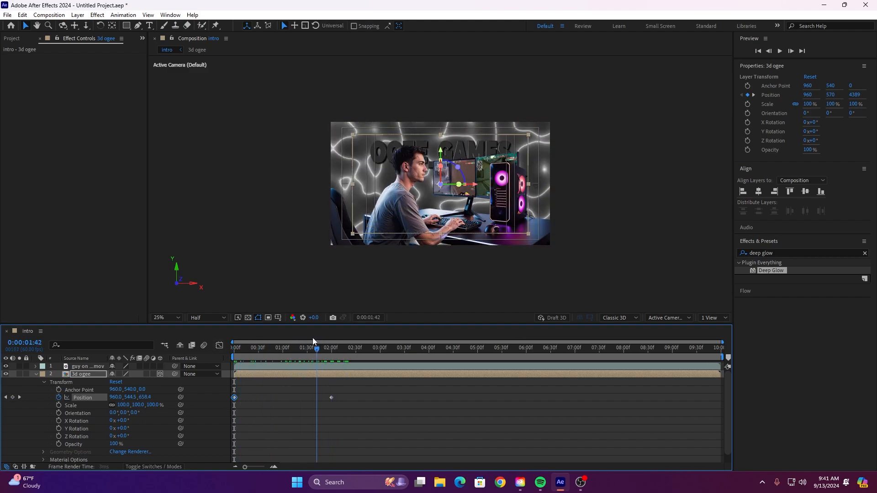
key(space)
drag(236, 347, 284, 347)
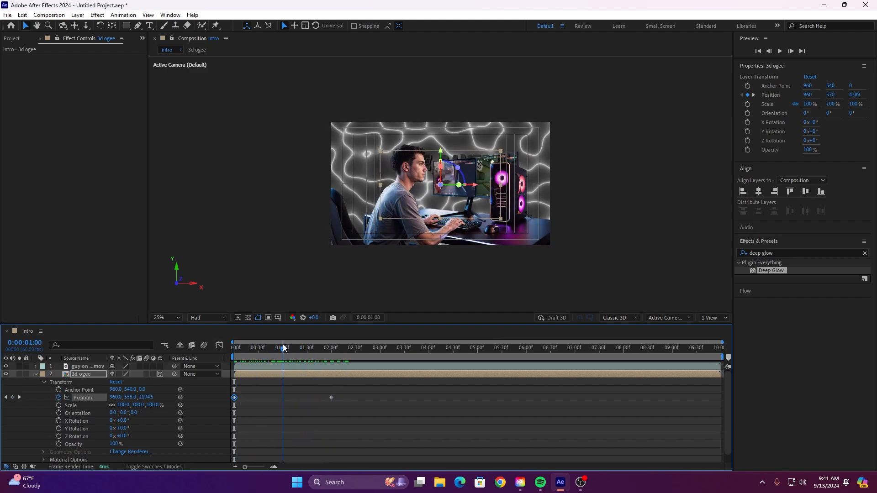
drag(330, 398, 283, 397)
- Ease the position keyframes and shape their speed graph for a fast start and a slow finish, with about 15% influence at the start
drag(283, 348, 259, 348)
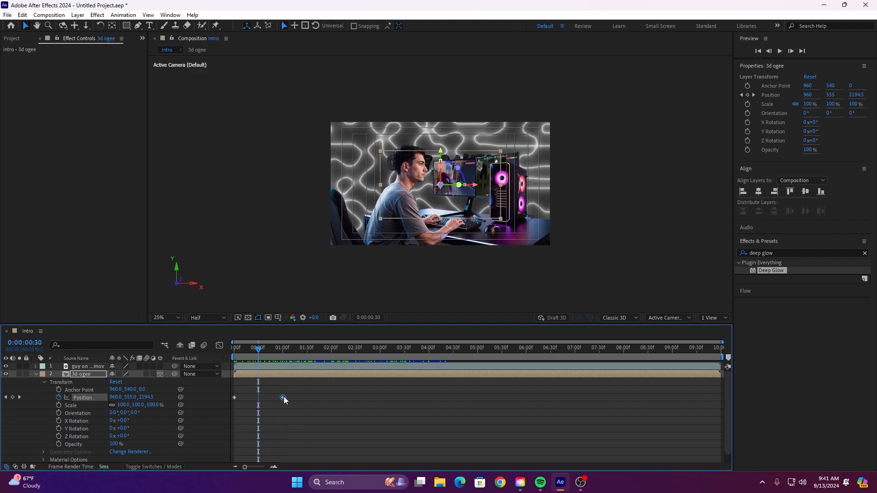
click(220, 346)
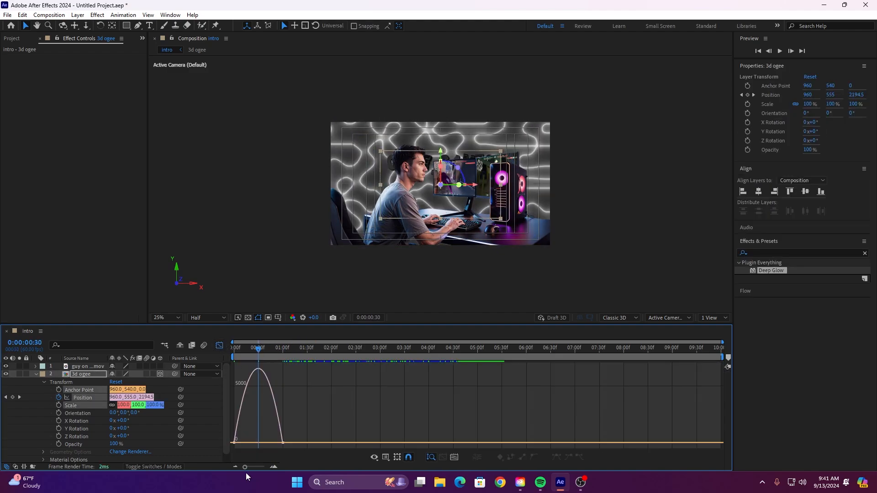
drag(244, 466, 242, 442)
click(234, 443)
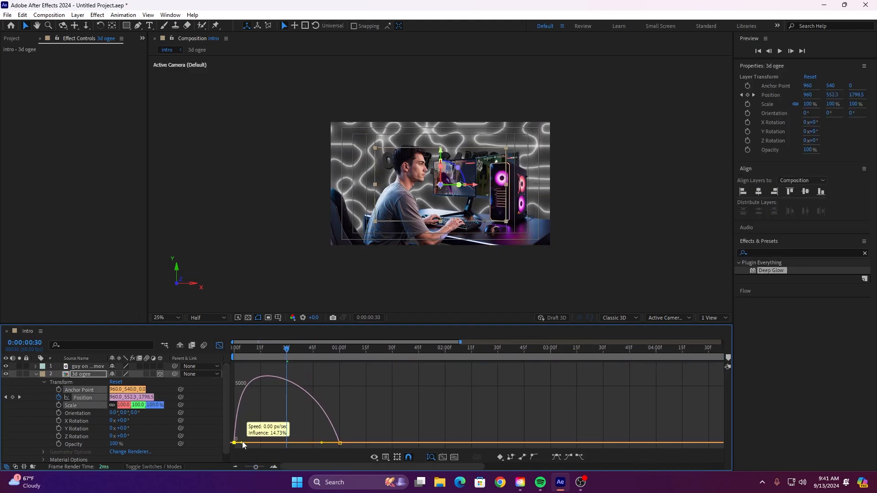
drag(322, 442, 302, 442)
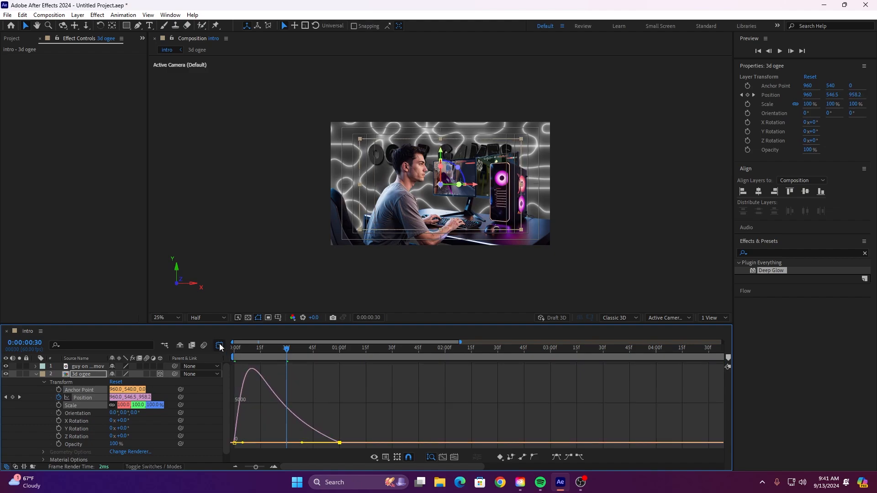
click(219, 345)
- Play the intro from the start to check the eased fly-in of the title
drag(286, 348, 232, 344)
key(space)
key(space)
drag(441, 348, 232, 347)
key(space)
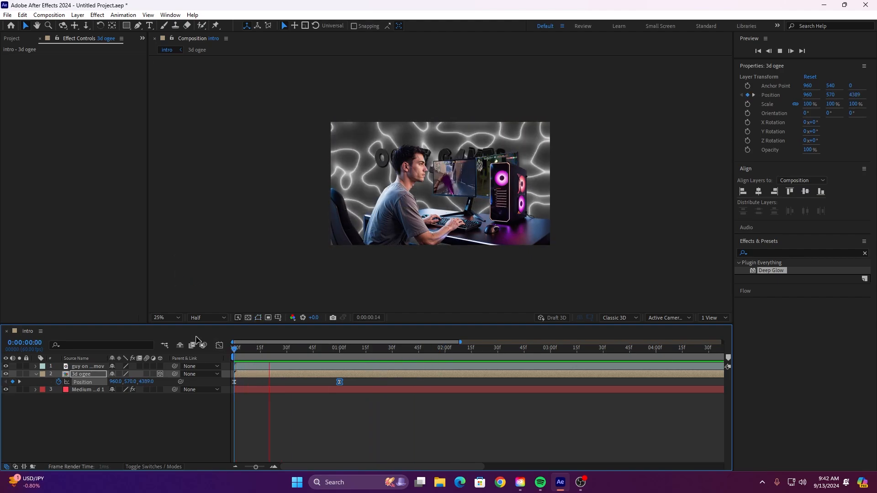
key(space)
- In the 3d ogee composition, move the ending Element rotation and displace keyframes to 5 seconds, and close the composition
drag(429, 349, 319, 376)
double_click(319, 374)
drag(275, 350, 480, 366)
key(u)
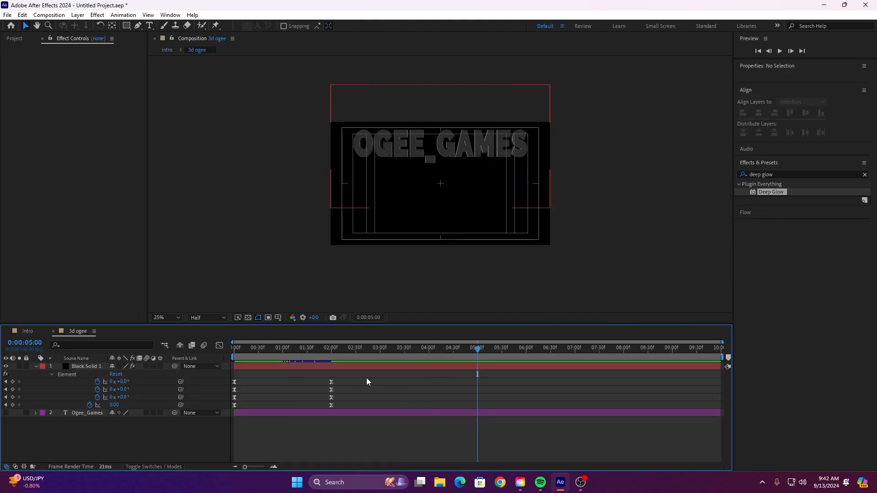
drag(366, 377, 217, 413)
drag(331, 382, 477, 390)
key(u)
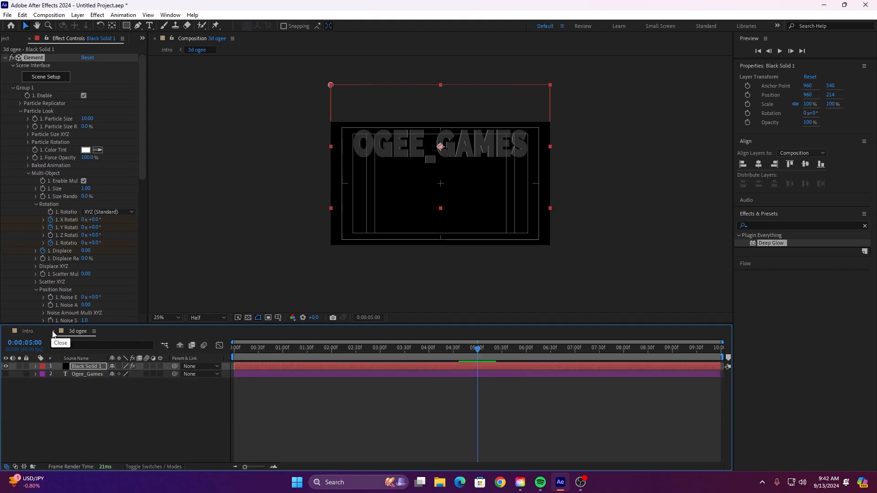
click(53, 332)
- Play back the intro composition to check the lengthened title animation together with the fly-in
drag(243, 350, 221, 359)
key(space)
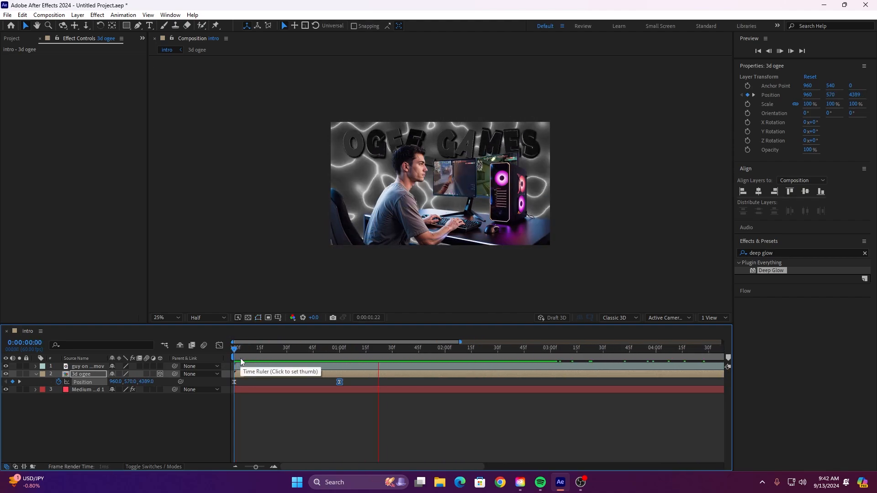
key(space)
key(space)
key(space)
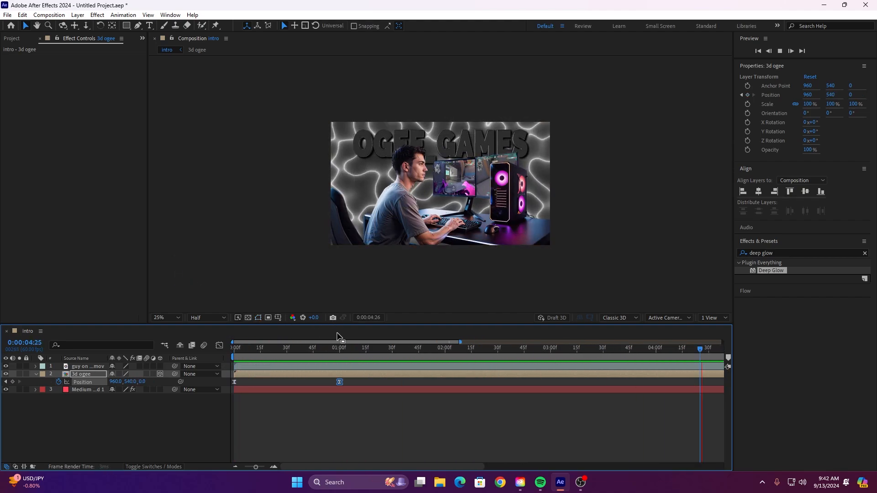
drag(255, 467, 220, 463)
key(u)
drag(395, 350, 216, 319)
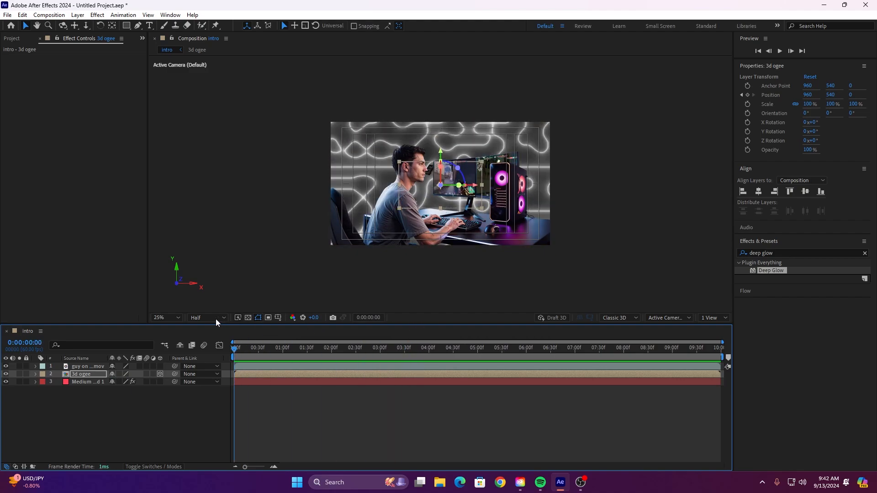
key(space)
key(space)
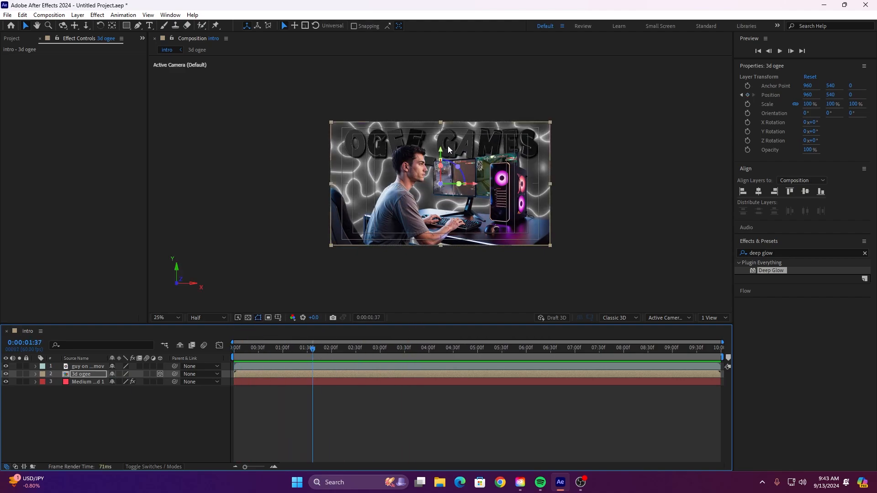
- Search the effects for "flicker", apply S_Flicker to the 3d ogee layer and preview it
click(776, 254)
text(flicker)
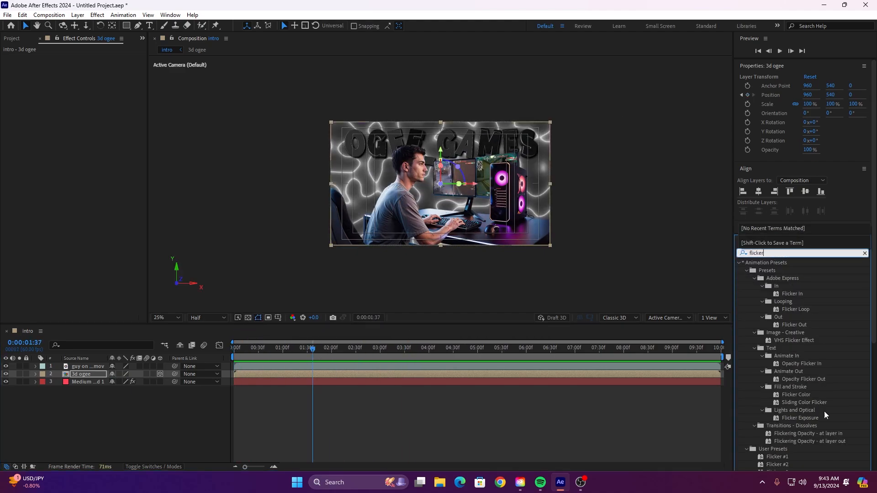
drag(761, 459, 233, 339)
click(864, 253)
key(space)
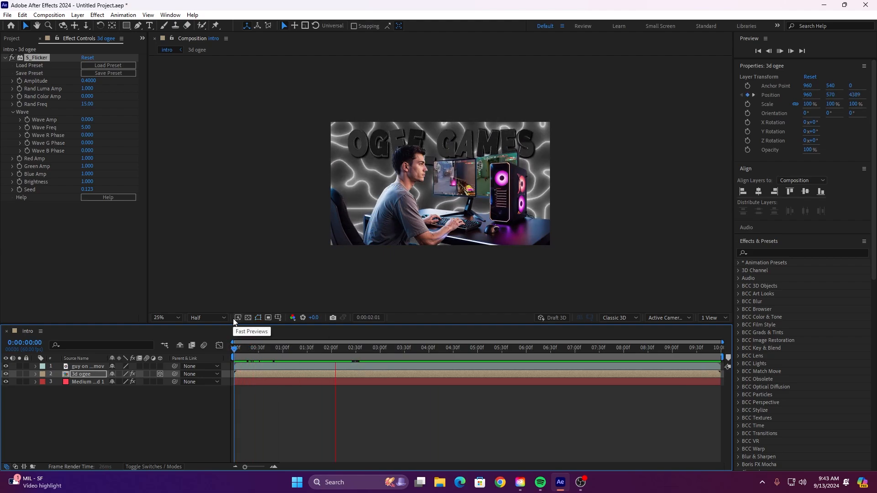
- Keyframe the S_Flicker amplitude from 0.4 at 3 seconds to 0 at 8 seconds and ease both keyframes
drag(261, 347, 378, 361)
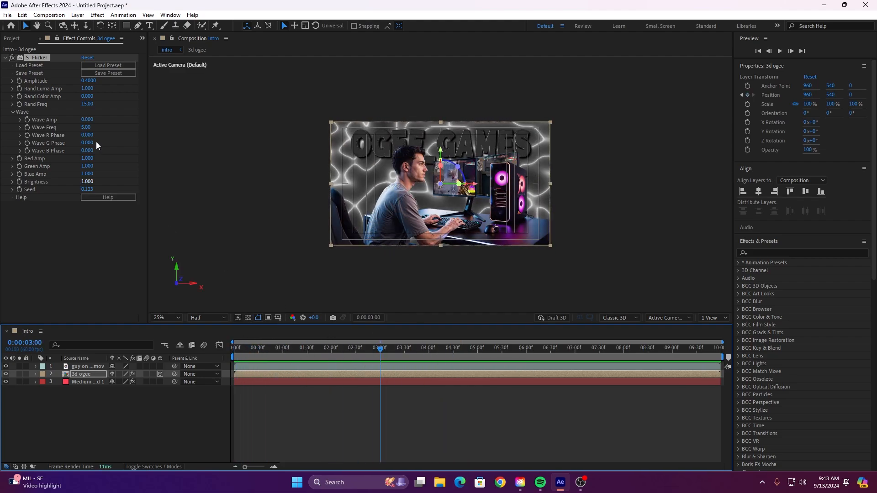
click(20, 81)
click(411, 357)
drag(415, 360, 623, 357)
drag(88, 80, 31, 80)
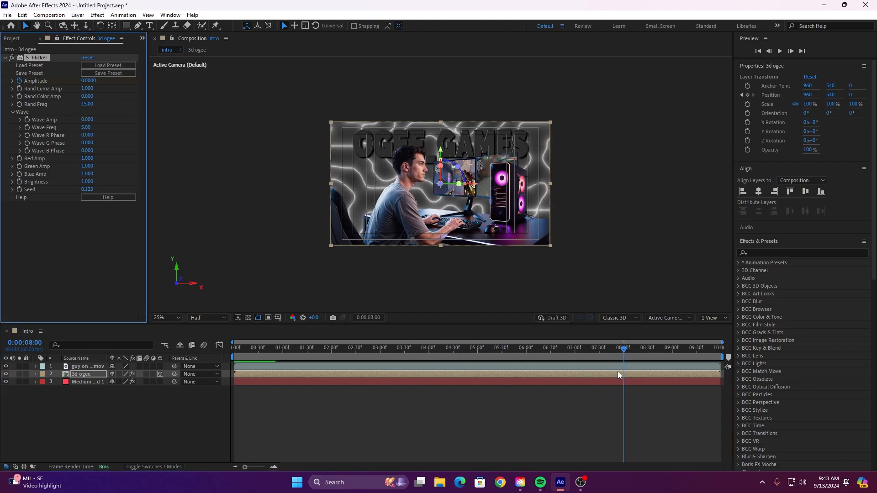
key(u)
drag(631, 389, 369, 394)
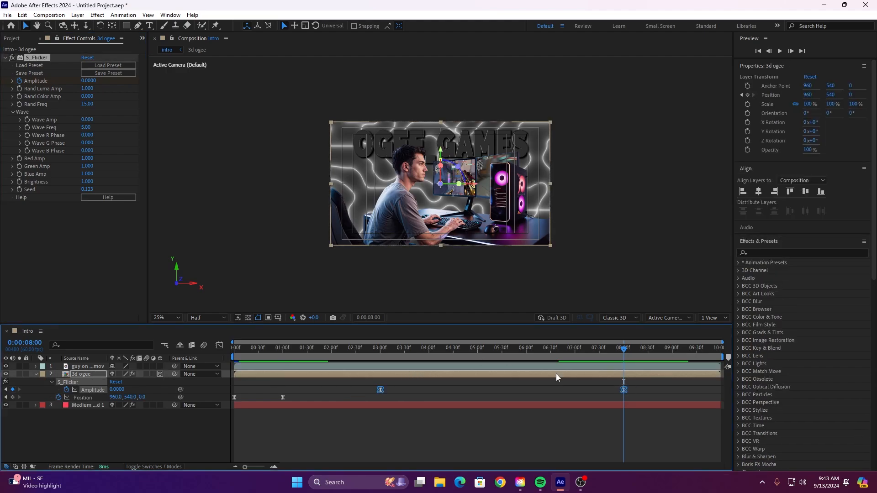
key(u)
- Play the intro from the start to check the fading flicker, and collapse the S_Flicker settings
drag(624, 352, 226, 338)
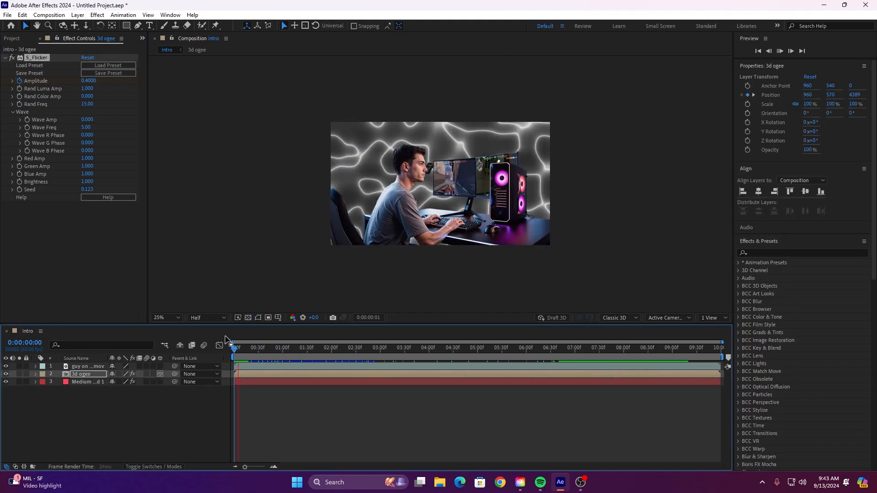
key(space)
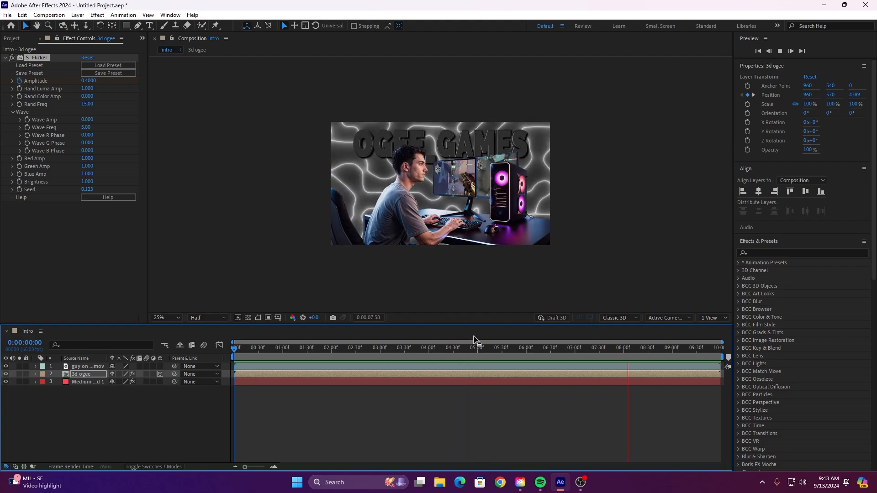
drag(635, 349, 233, 340)
click(4, 57)
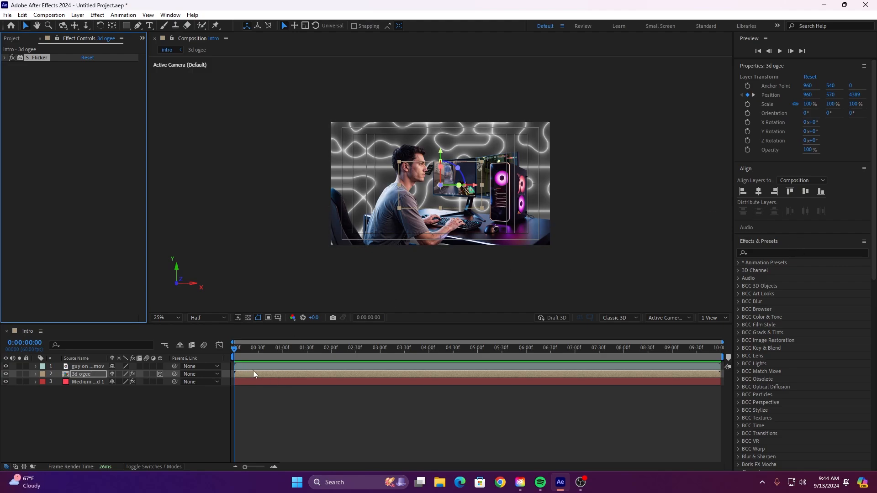
- Place puppet position pins on the man's head, chin, neck, shoulder, elbow and hands in the guy-on-PC layer
click(241, 368)
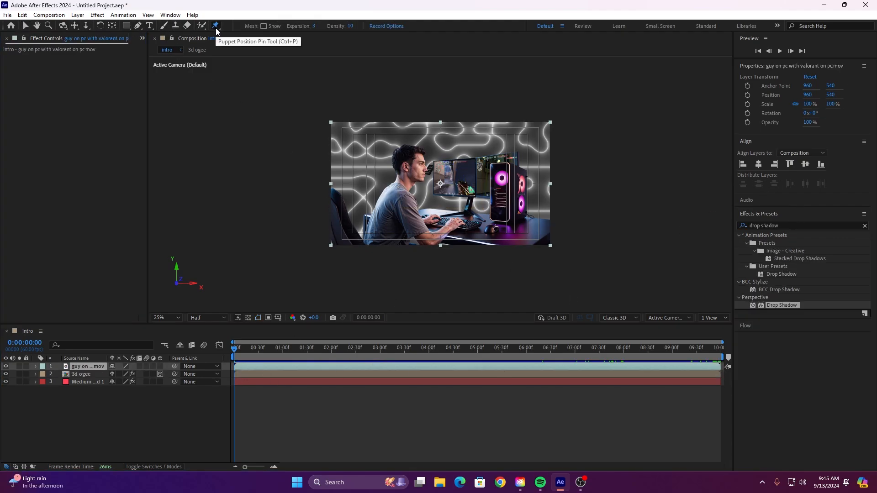
drag(217, 27, 259, 25)
key(period)
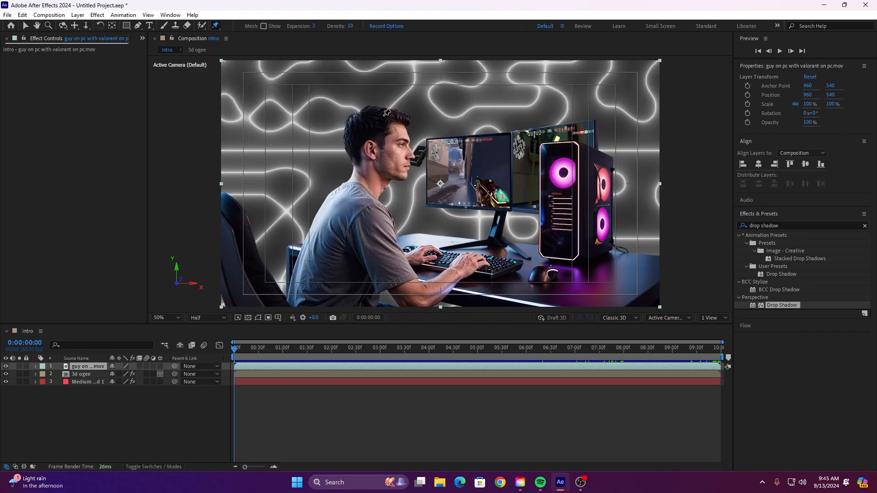
click(350, 122)
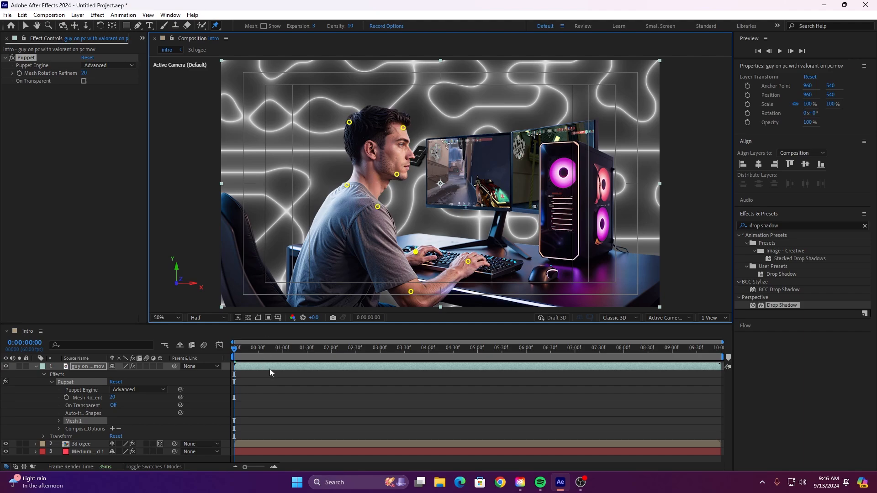
- Show the pin keyframes of the guy-on-PC layer and undo a trial shift of the forehead pin
click(52, 382)
click(52, 382)
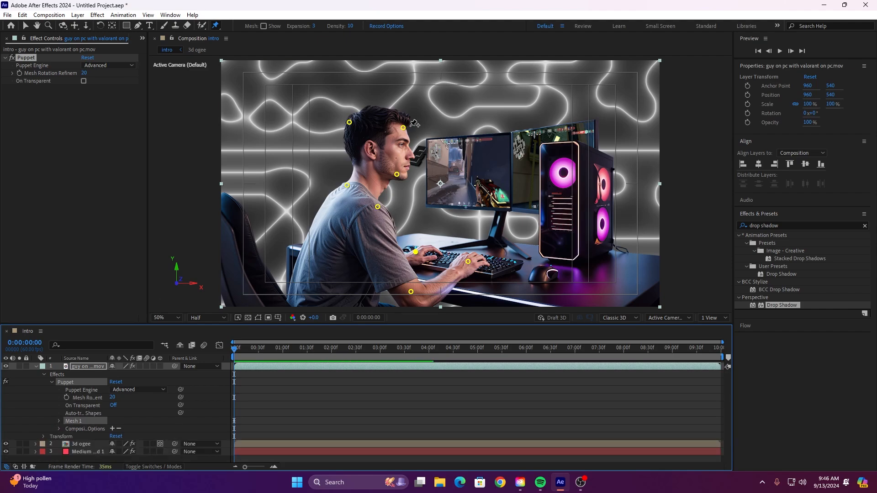
drag(403, 127, 416, 124)
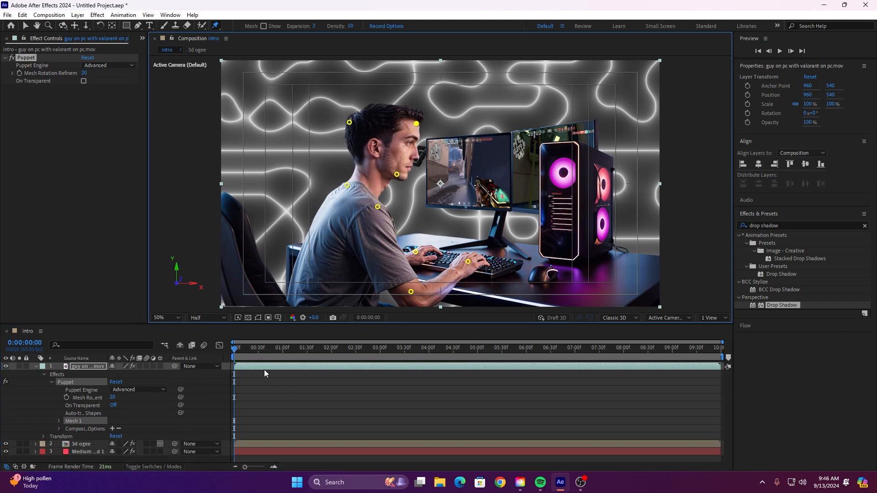
key(u)
key(ctrl+z)
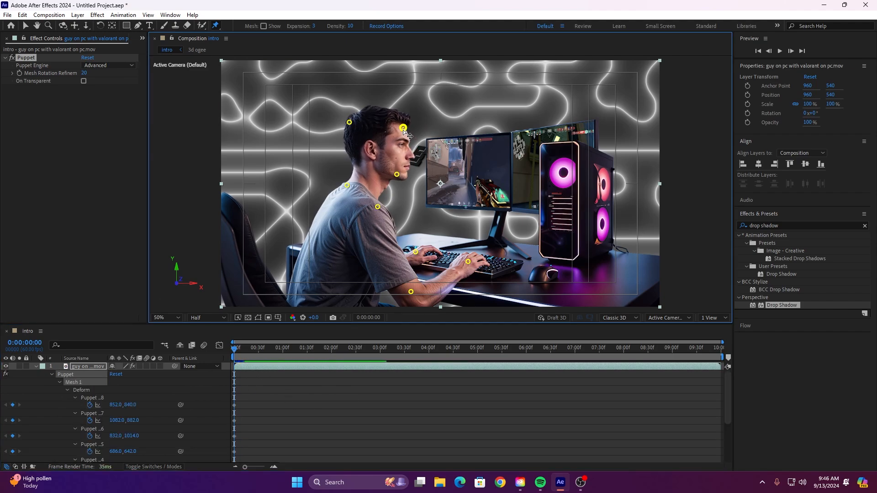
- At 1 second, keyframe the forehead puppet pin at 798, 314 and the back-of-head pin at 562, 253
scroll(311, 398, down, 3)
scroll(208, 439, down, 2)
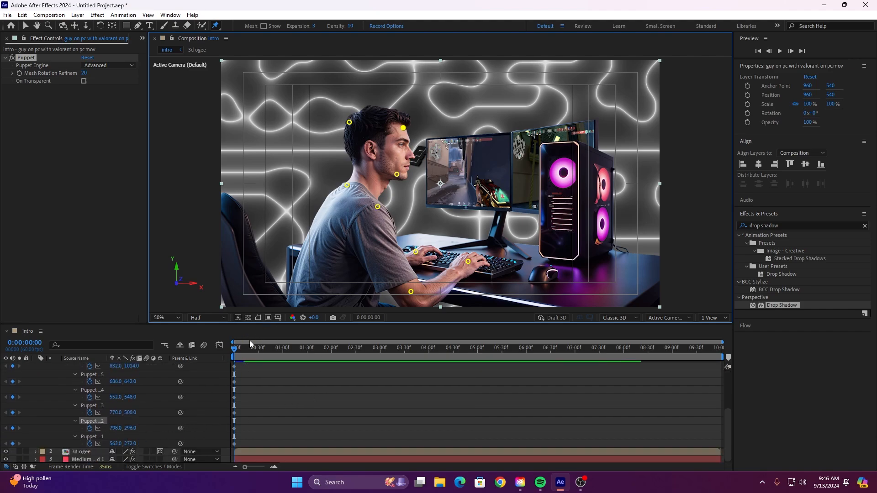
drag(249, 348, 284, 355)
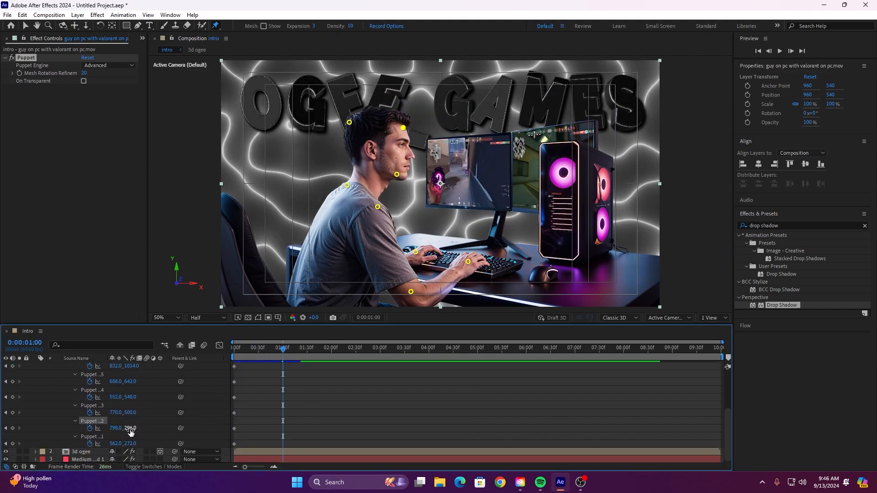
drag(130, 430, 138, 430)
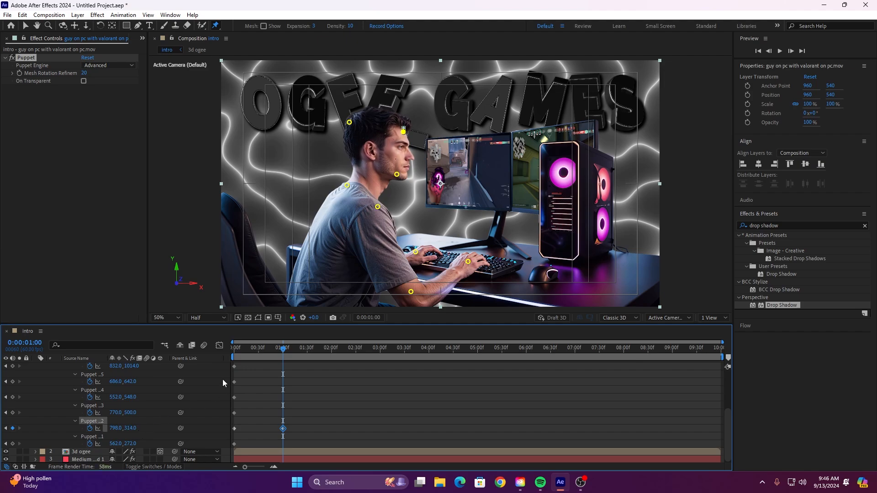
click(97, 438)
click(347, 125)
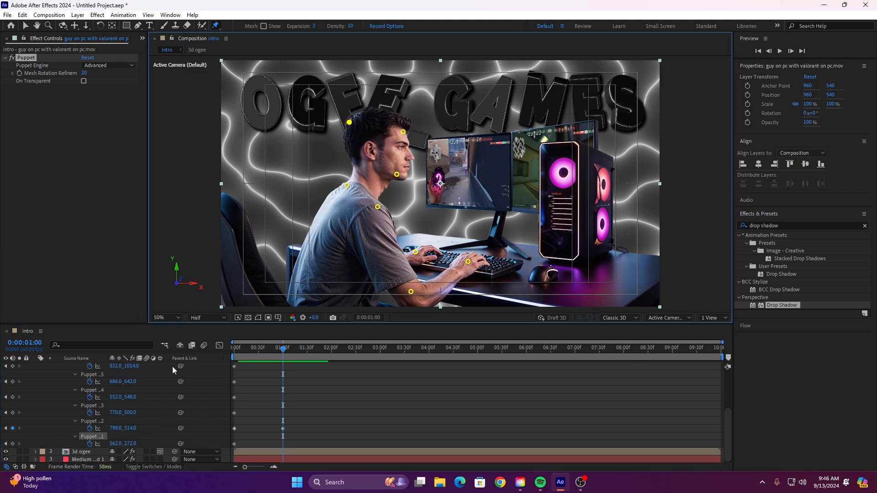
drag(133, 444, 126, 443)
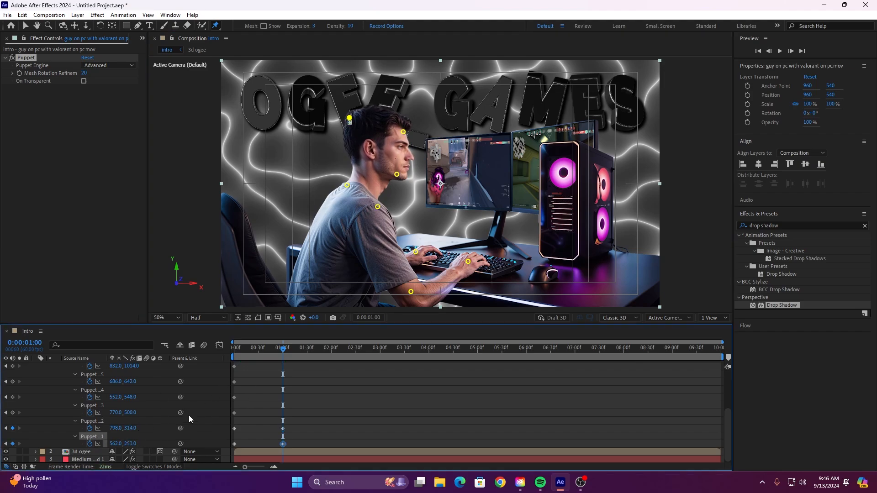
- Paste the original and tilted head-pin keyframes alternately at 2, 3, 4 and 5 seconds
drag(282, 348, 223, 354)
drag(234, 348, 329, 358)
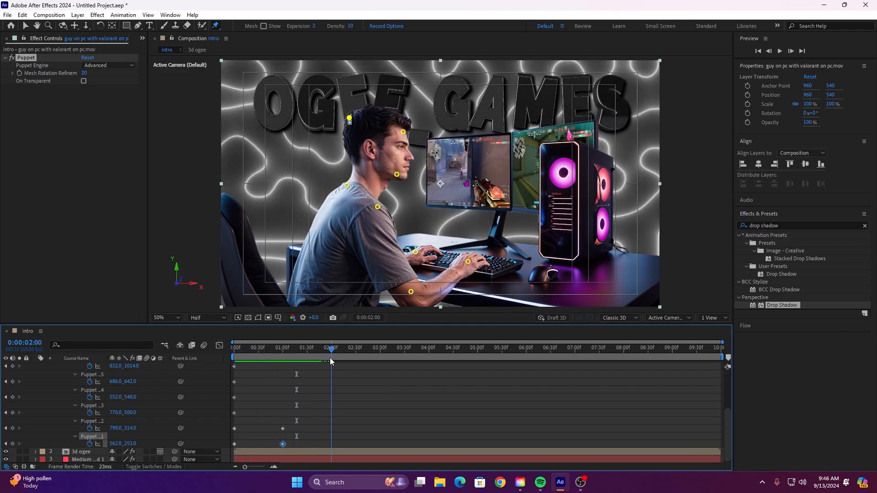
drag(230, 423, 274, 424)
key(ctrl+v)
drag(340, 355, 381, 362)
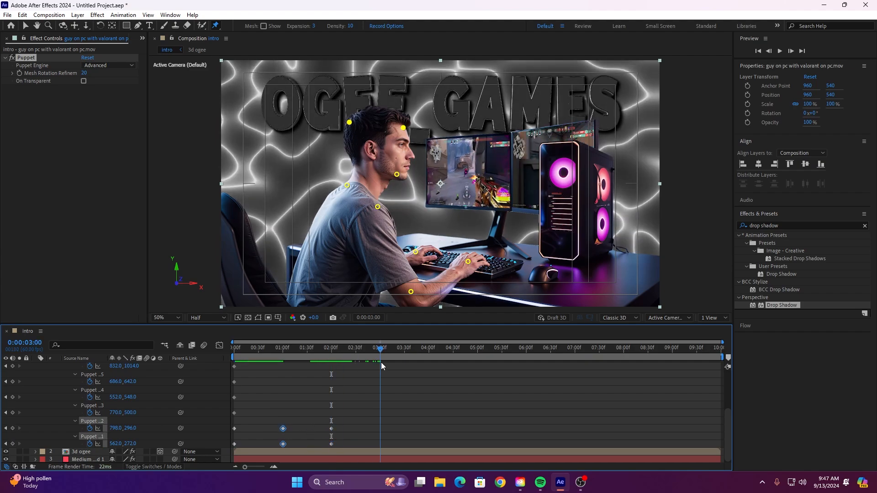
key(ctrl+v)
drag(356, 390, 318, 448)
drag(379, 348, 477, 362)
key(ctrl+v)
key(ctrl+v)
- Continue pasting the alternating head-pin keyframes along the timeline, collapse the pin properties and play back the head movement
drag(445, 421, 427, 446)
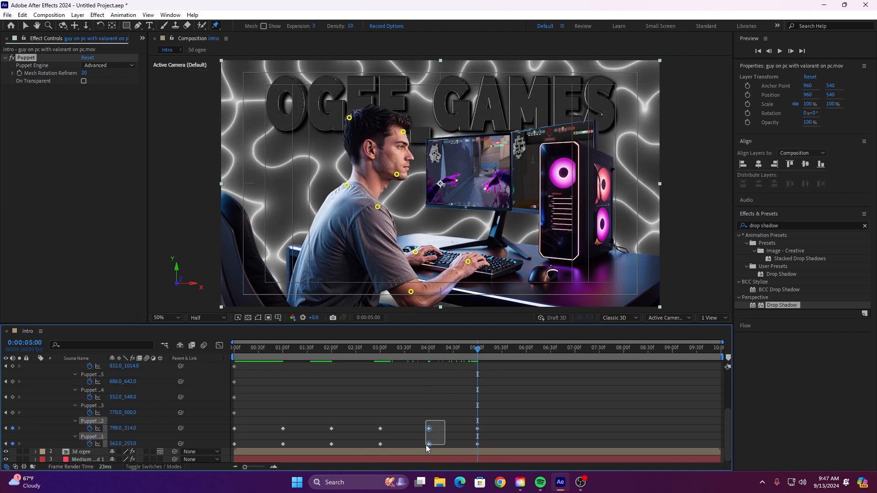
drag(480, 352, 250, 340)
key(ctrl+v)
key(ctrl+v)
key(ctrl+v)
key(ctrl+v)
key(u)
key(space)
scroll(237, 221, down, 2)
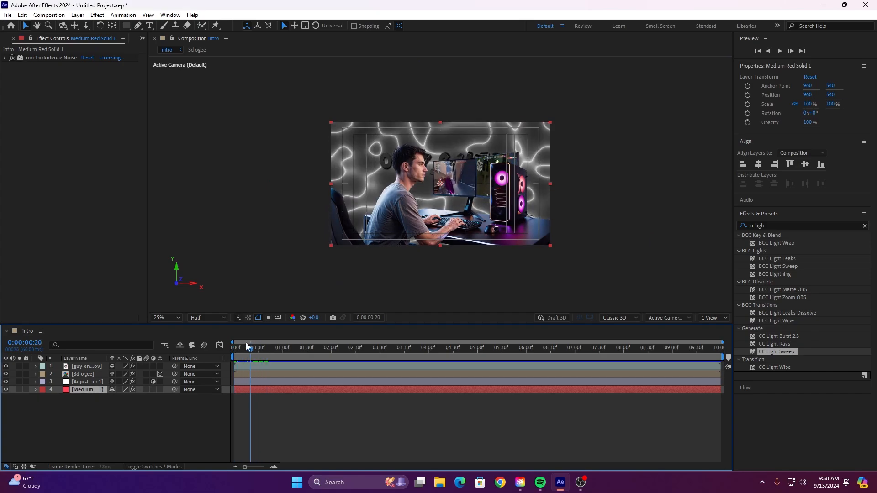
- Precompose the guy-on-PC layer and make it a 3D layer
click(247, 364)
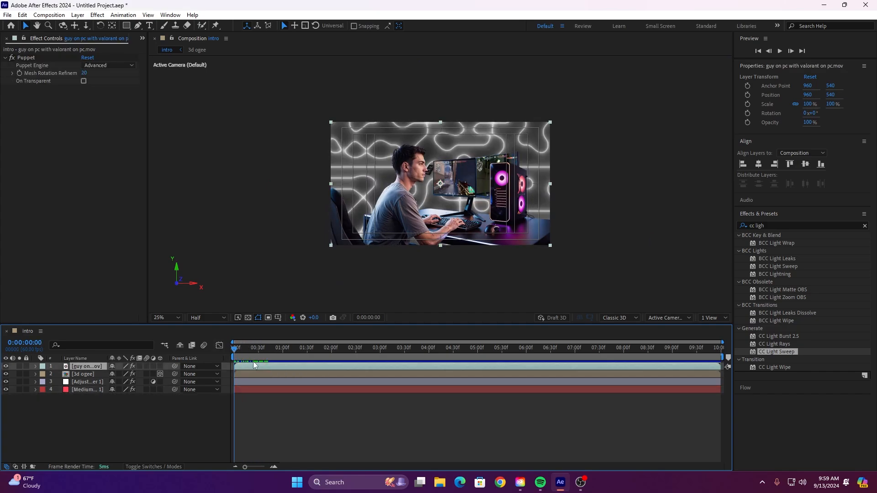
click(81, 14)
click(233, 146)
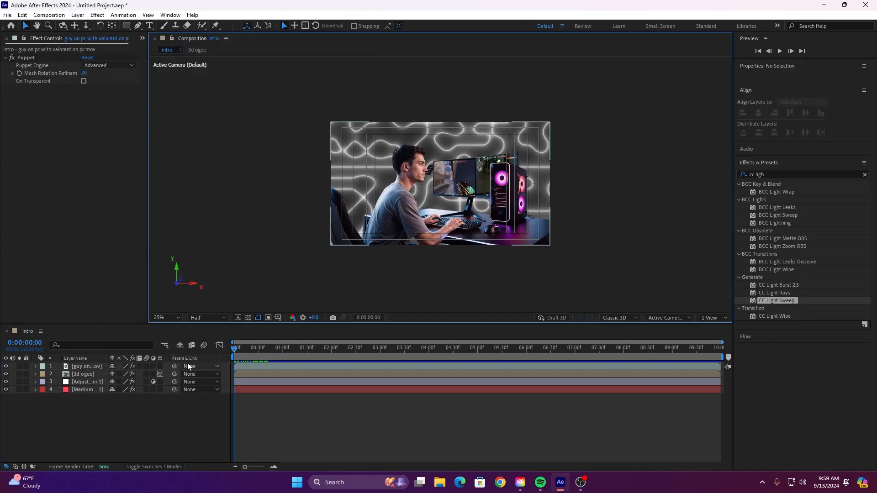
click(160, 365)
click(249, 365)
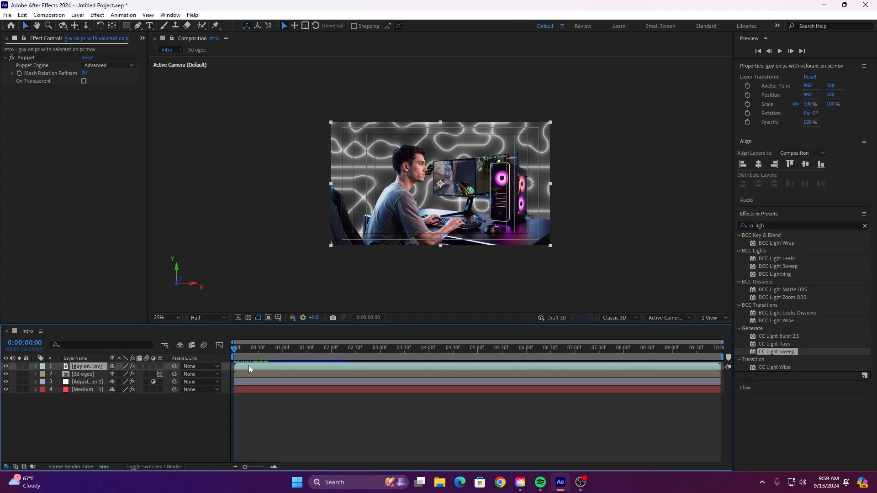
key(ctrl+shift+c)
click(463, 299)
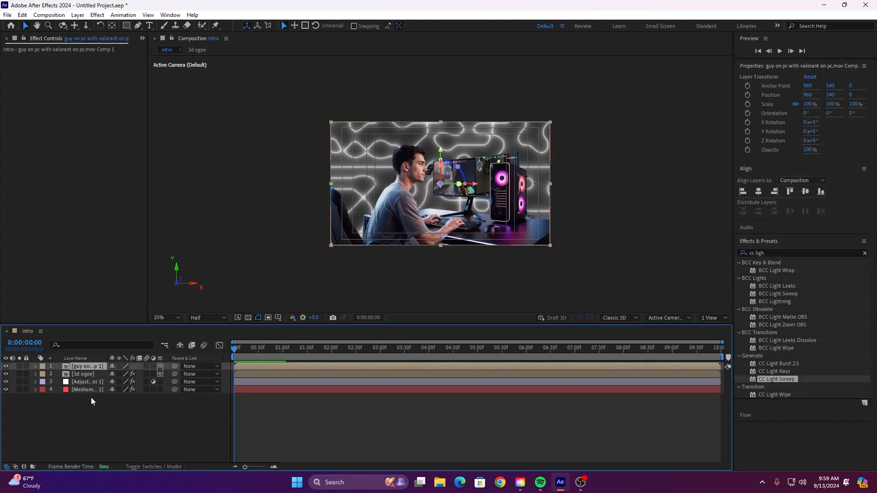
- Keyframe the guy-on-PC precomp's Position at 960, 540, 0 at 2 seconds and 669, 589, -1756 at the start
drag(235, 349, 331, 355)
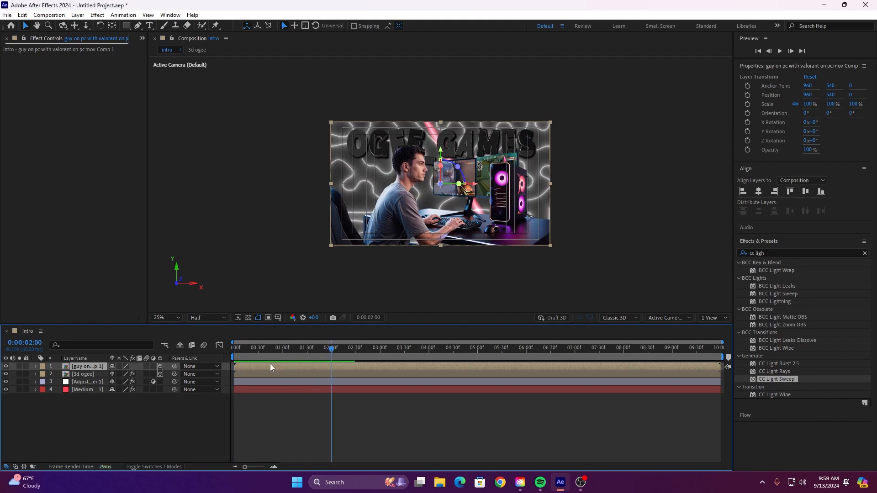
key(p)
click(58, 374)
key(Home)
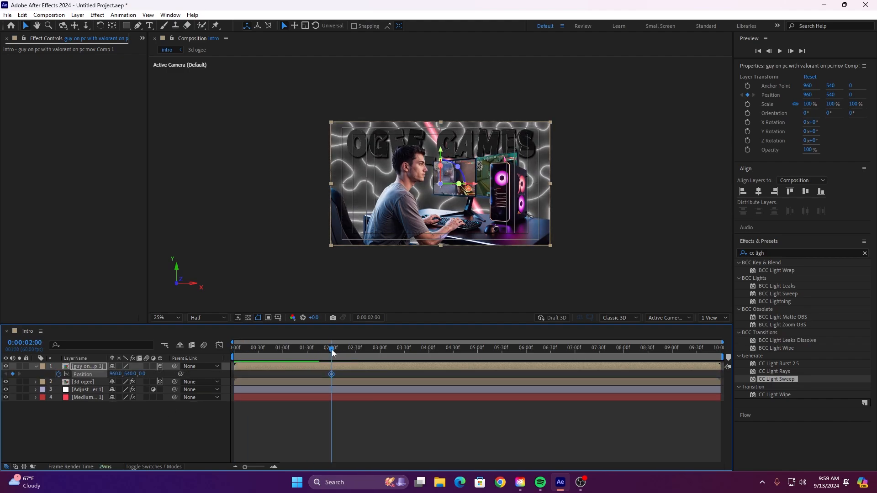
drag(145, 375, 60, 375)
drag(118, 373, 152, 373)
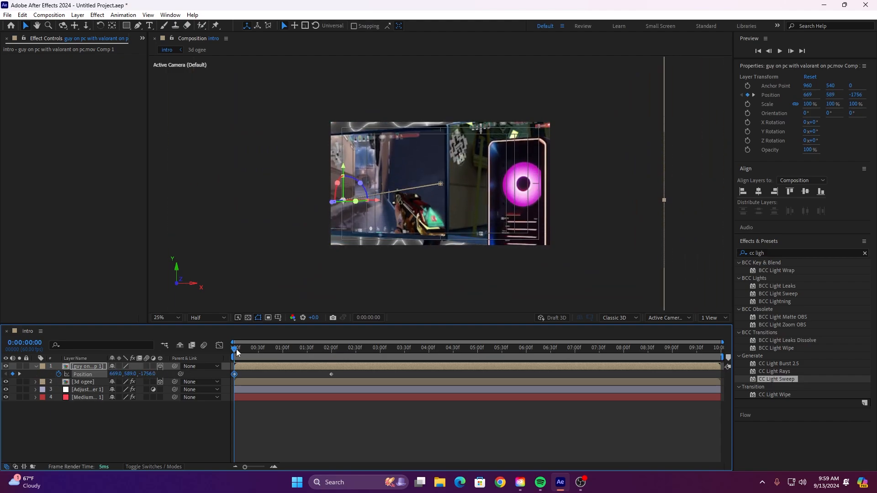
- Move the precomp's ending Position keyframe to 5 seconds and play the camera-like pull-out from the start
drag(236, 351, 479, 363)
click(332, 374)
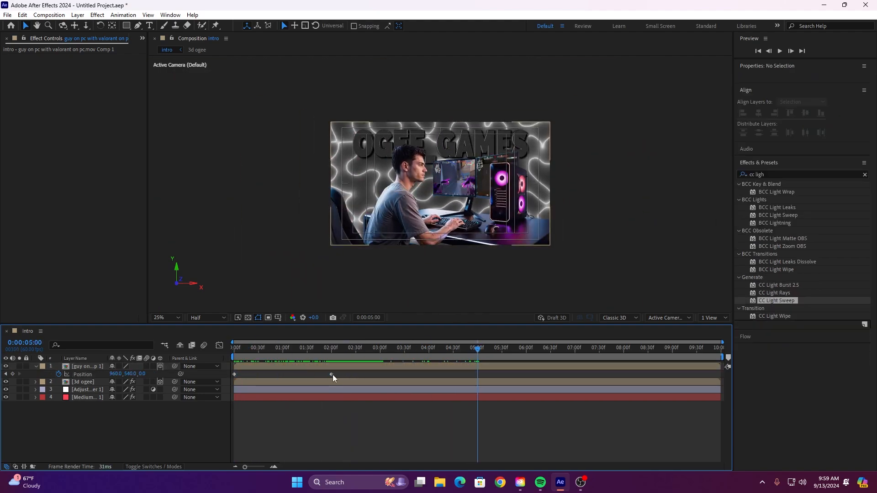
drag(331, 374, 234, 357)
key(space)
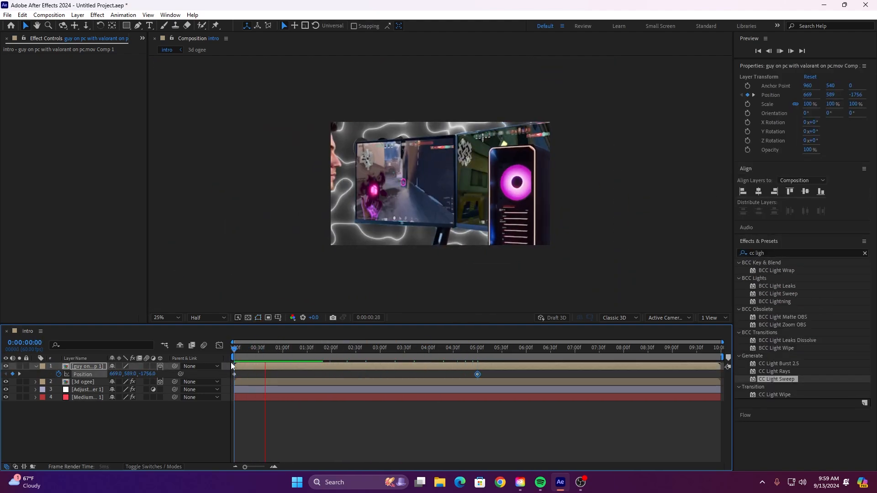
- Easy-ease both Position keyframes and reshape their speed curve to peak early and slow down gradually toward 5 seconds
click(333, 345)
drag(489, 382, 224, 371)
key(F9)
key(shift+F3)
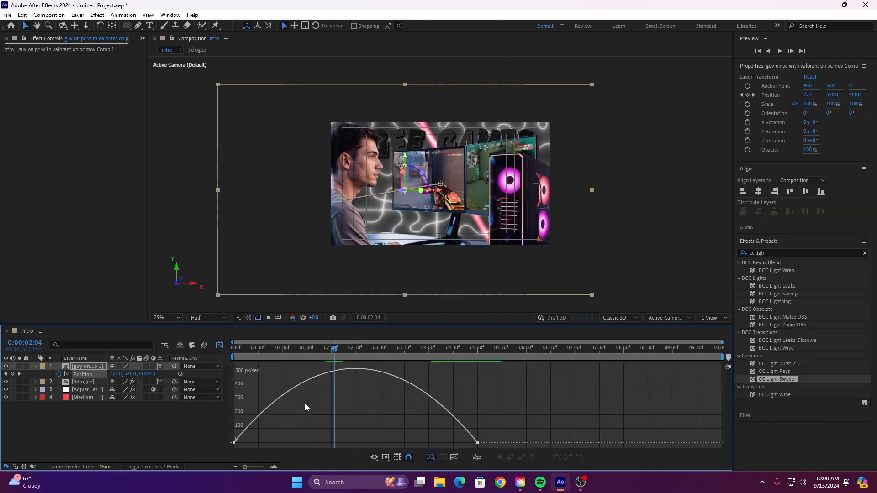
drag(274, 443, 254, 443)
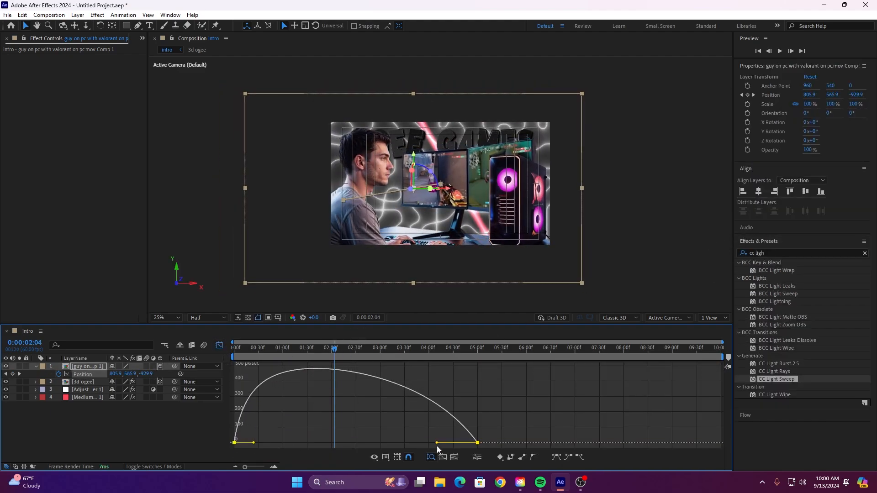
drag(437, 443, 395, 445)
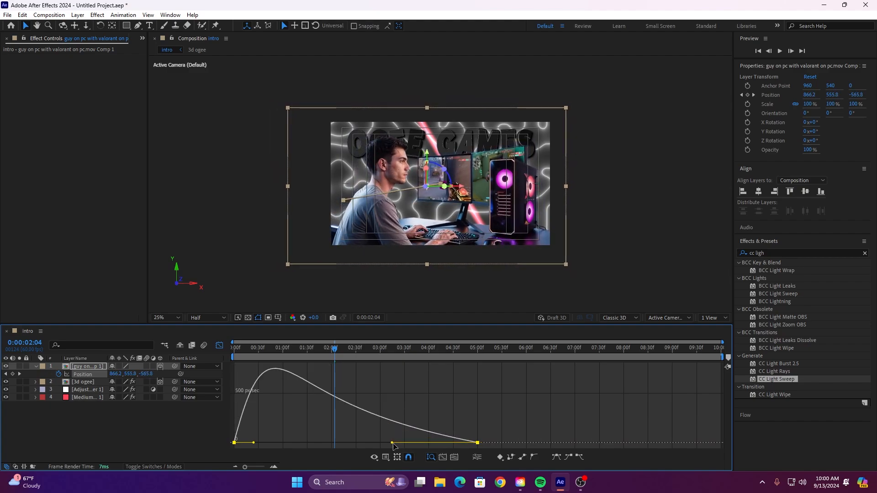
key(shift+F3)
- Play the intro from the start to check the eased pull-out from the monitors
click(279, 348)
drag(276, 351, 234, 349)
key(space)
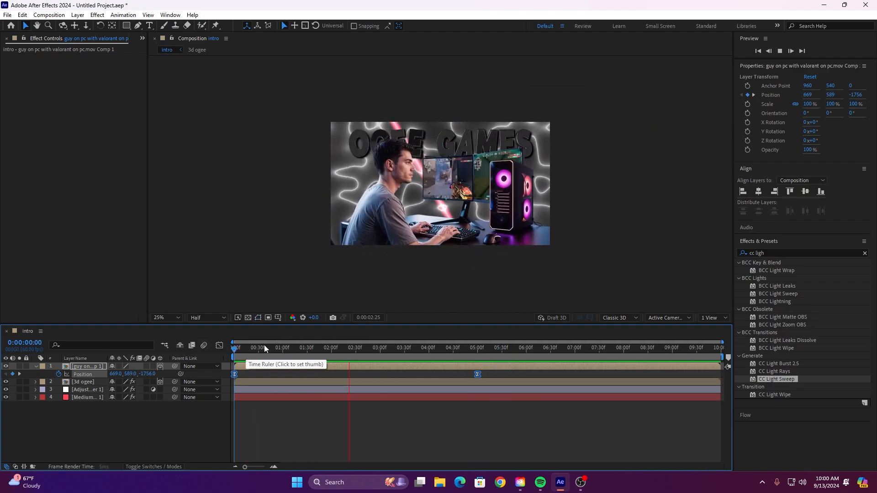
drag(360, 346, 593, 347)
key(space)
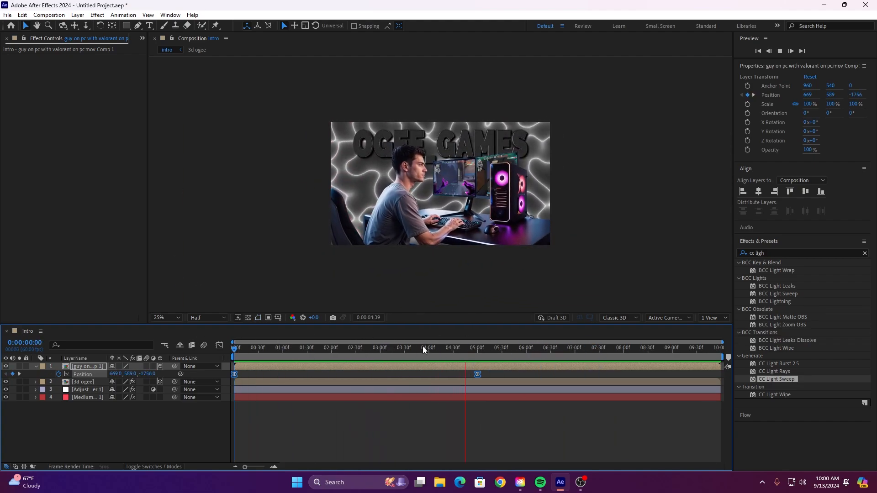
key(space)
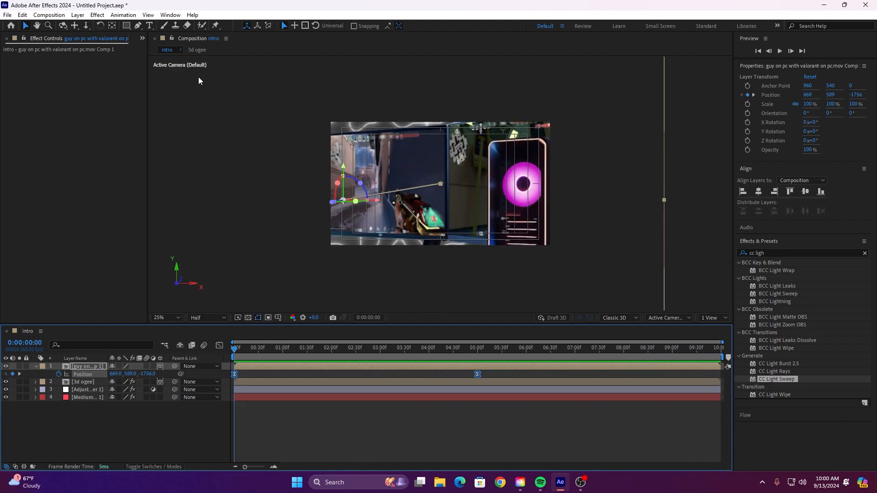
- Search the effects for "find", apply Find Edges to the guy-on-PC precomp and keyframe Invert on at the start
click(774, 251)
text(find)
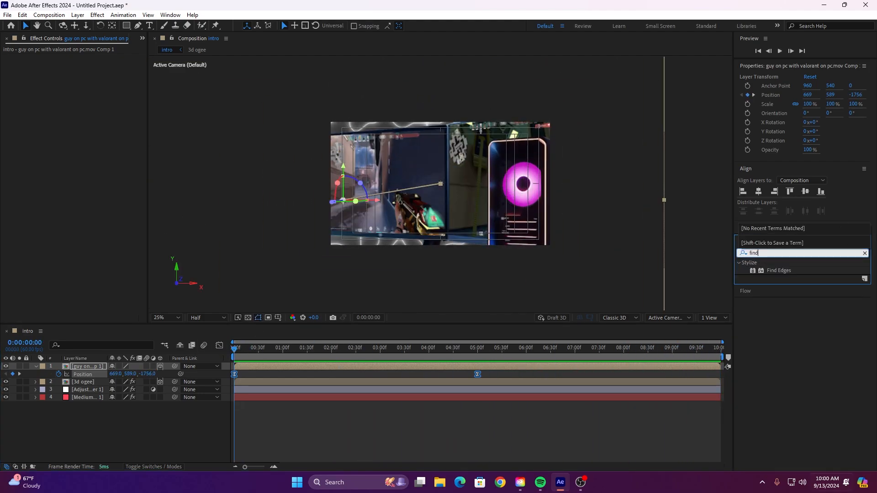
drag(778, 270, 214, 342)
click(20, 66)
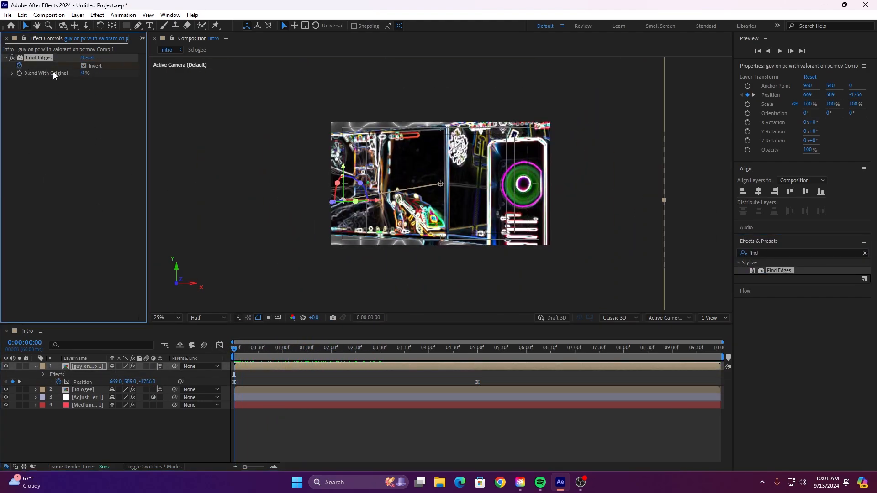
- Step forward frame by frame, keyframing the Find Edges Invert option alternately off and on through frame 6
key(Page_Down)
click(84, 67)
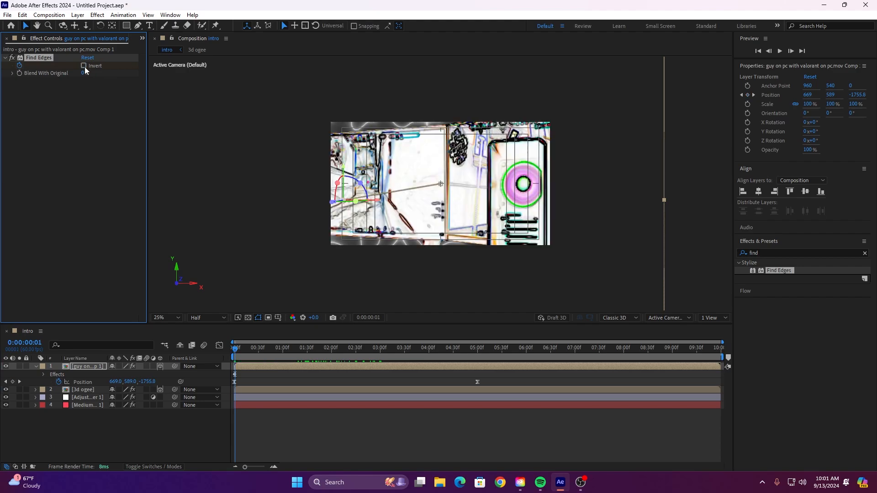
key(Page_Down)
click(84, 66)
key(Page_Down)
click(84, 67)
key(Page_Down)
key(Page_Down)
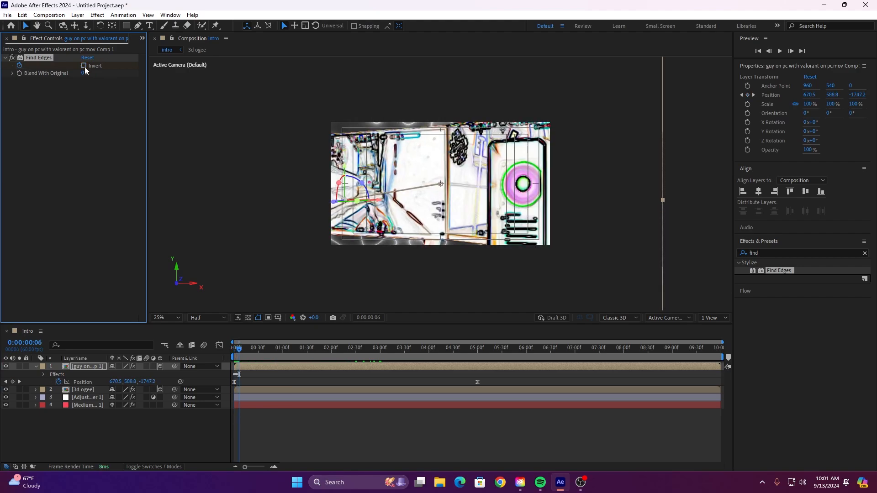
click(84, 67)
key(Page_Down)
- Copy all the Invert keyframes, paste them at frame 7 and play the flashing edges from the start
key(u)
drag(256, 378, 231, 384)
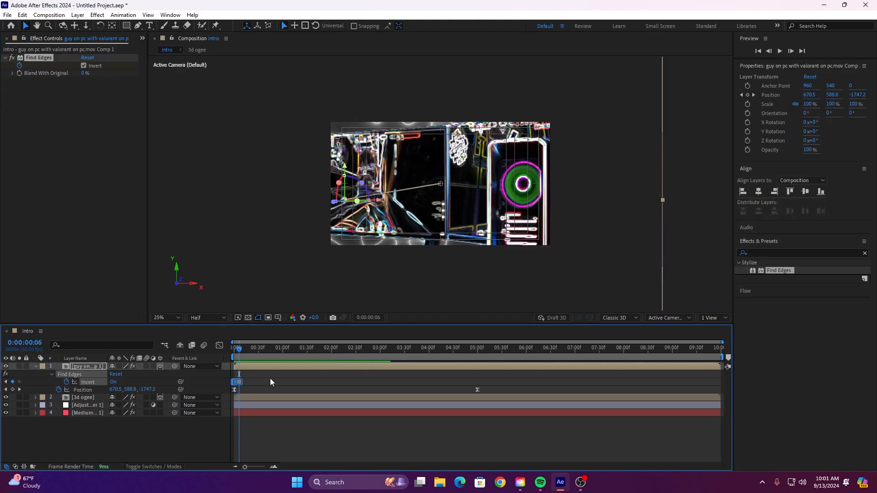
key(ctrl+c)
key(Page_Down)
click(306, 382)
click(249, 366)
key(ctrl+v)
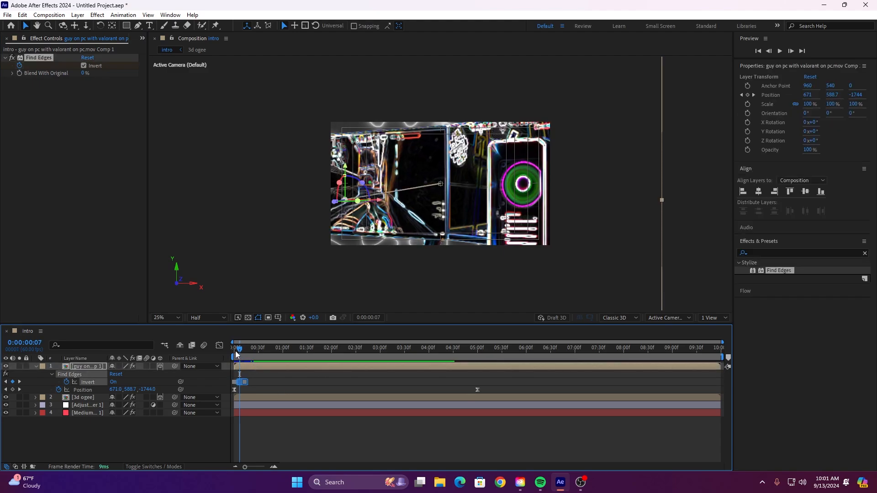
drag(238, 351, 223, 356)
key(space)
- Paste the Invert keyframes repeatedly from frame 16 onward to extend the flashing, and return to the start
drag(289, 354, 247, 355)
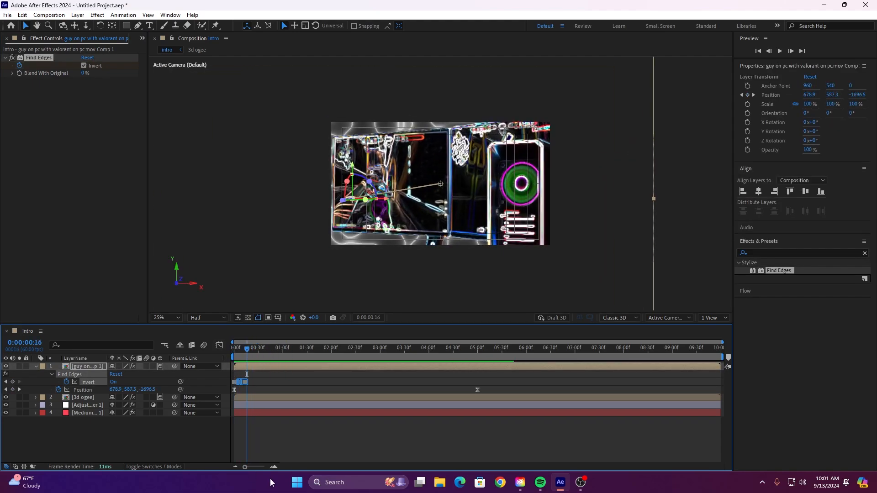
drag(245, 467, 262, 467)
drag(322, 351, 393, 353)
key(ctrl+v)
key(ctrl+v)
drag(261, 466, 245, 467)
drag(258, 351, 215, 347)
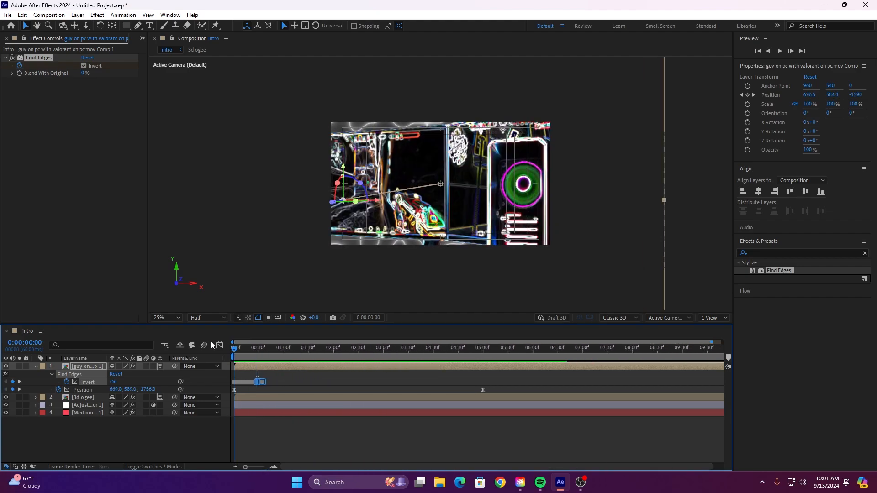
- Keyframe Find Edges' Blend With Original at the start of the guy-on-PC layer and set it to 100% at 2 seconds
key(space)
drag(281, 351, 335, 360)
click(19, 74)
drag(84, 73, 160, 81)
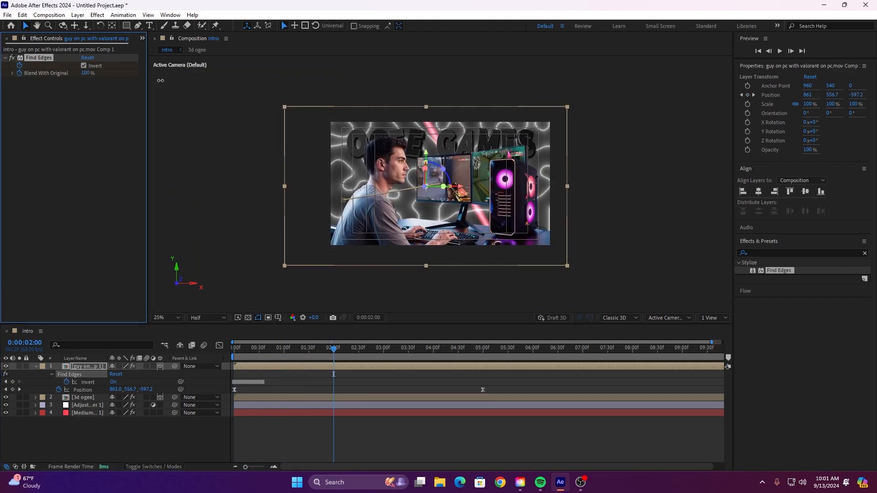
- Easy-ease both Blend With Original keyframes and play the edge fade from the start
key(u)
key(u)
drag(341, 395, 221, 399)
key(u)
key(Home)
key(space)
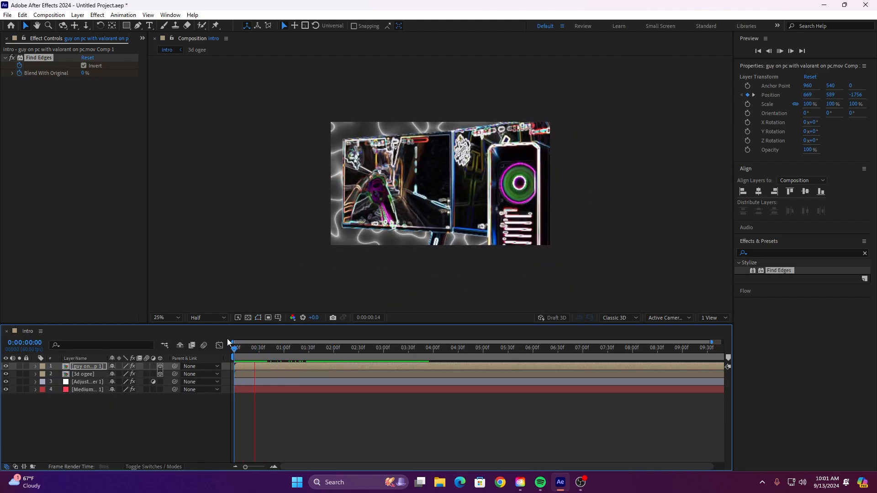
key(space)
- Reshape the Blend With Original speed curve to peak early and slow down gradually, and replay from the start
key(u)
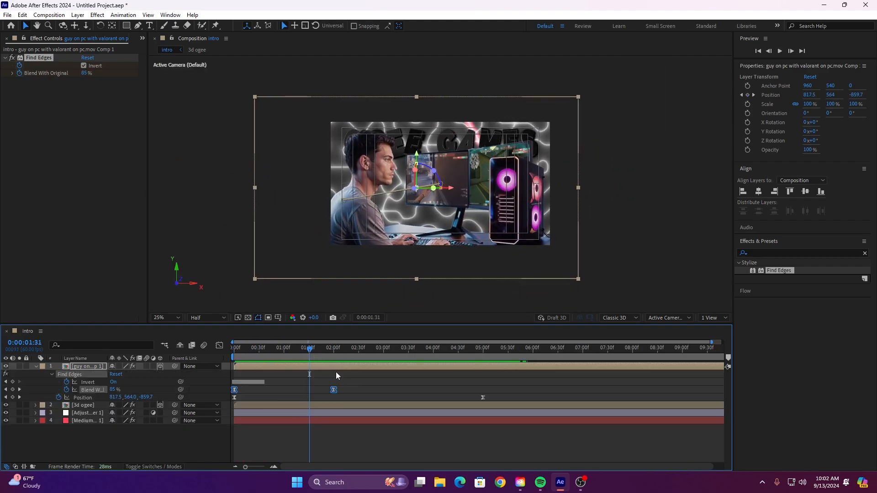
click(220, 345)
drag(251, 443, 243, 442)
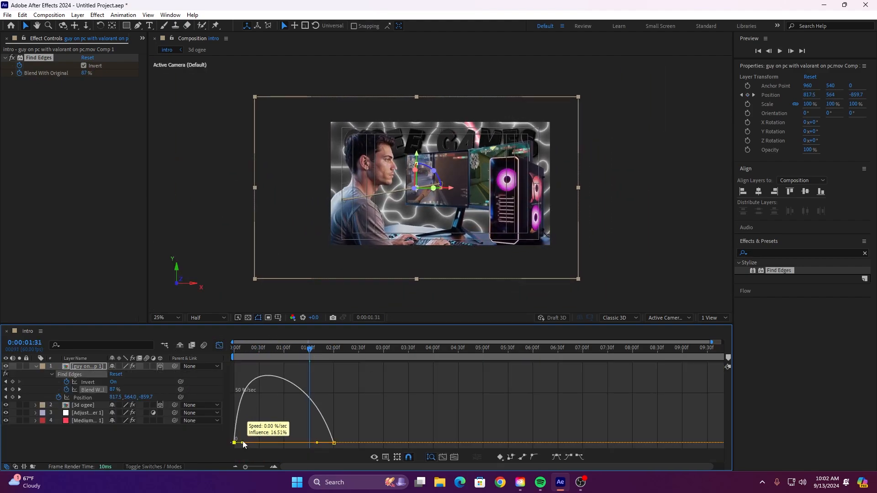
drag(317, 443, 297, 443)
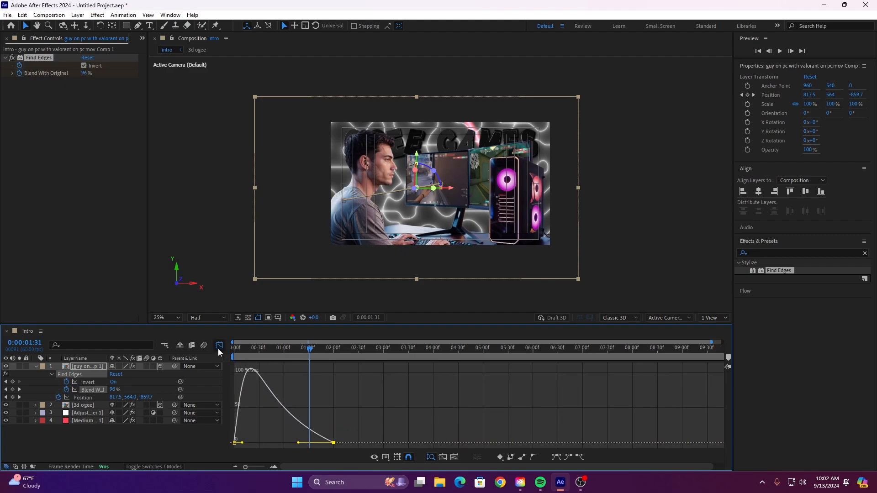
click(218, 348)
drag(309, 349, 233, 351)
key(u)
key(space)
key(space)
click(234, 348)
key(space)
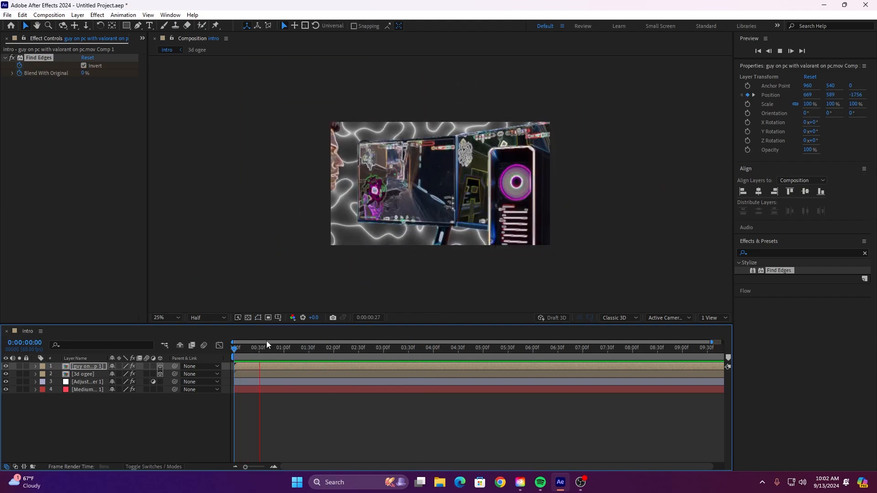
- Move the 100% Blend With Original keyframe to frame 50 and play the shortened fade from the start
drag(333, 352, 233, 352)
key(u)
drag(245, 466, 259, 467)
key(space)
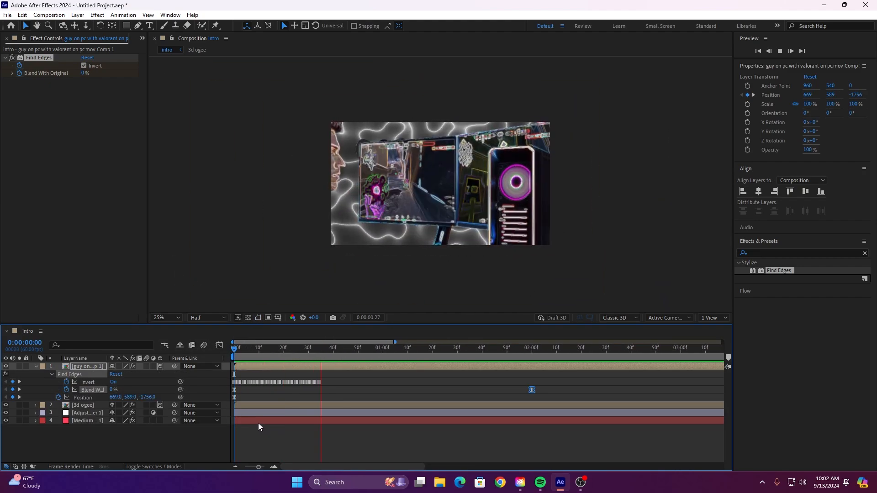
click(358, 354)
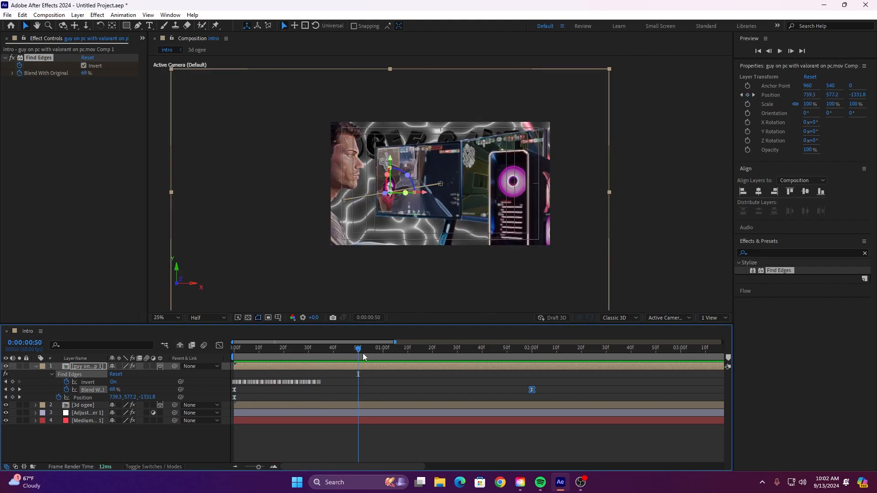
drag(542, 389, 231, 392)
drag(531, 390, 358, 391)
key(space)
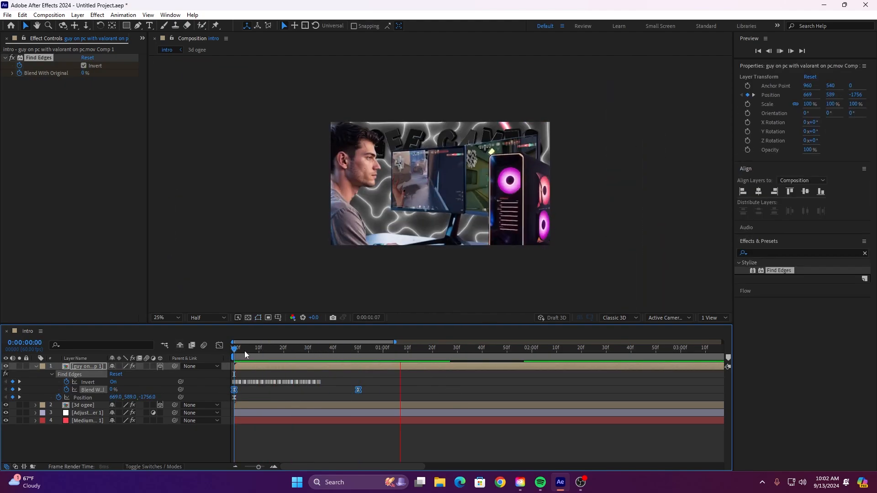
- Replay the intro from the start several times and check the speed graph to judge the Find Edges fade
drag(428, 354, 194, 347)
key(space)
click(418, 355)
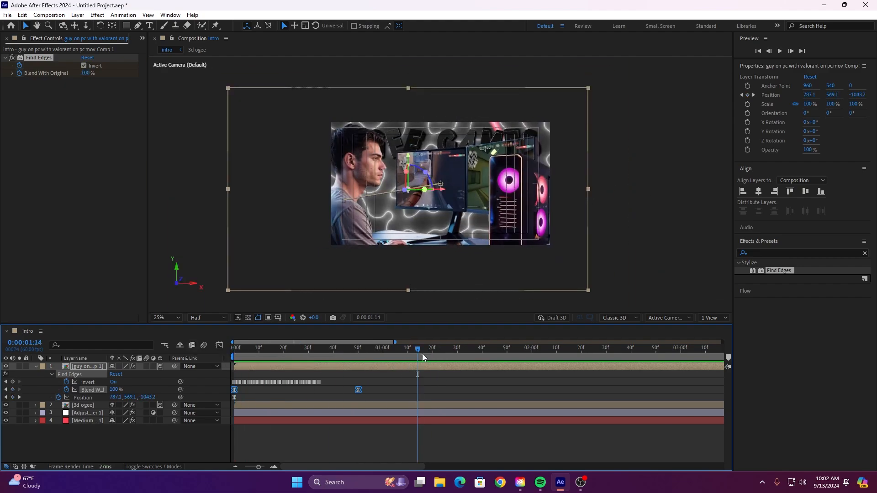
click(221, 346)
click(220, 347)
key(u)
drag(338, 352, 230, 348)
key(space)
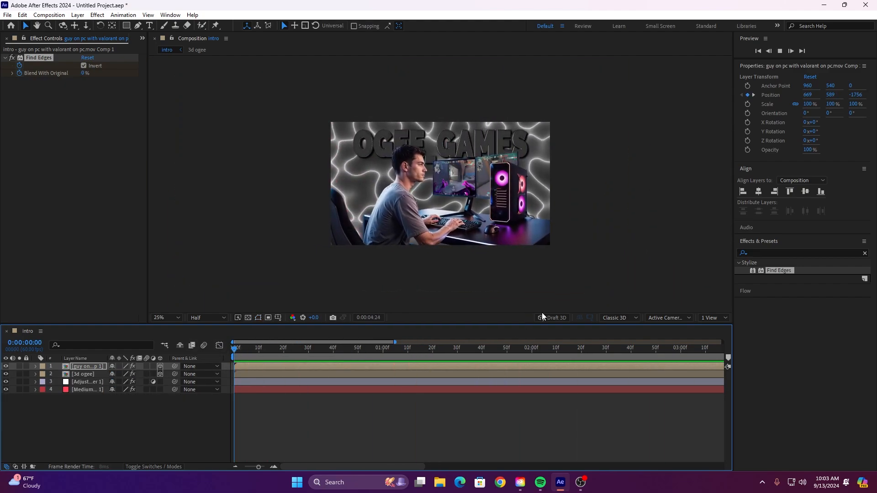
key(space)
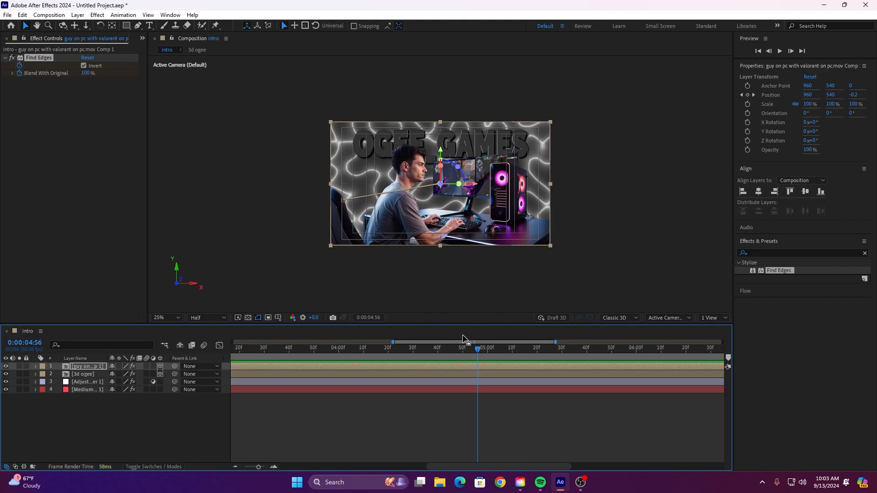
drag(477, 348, 202, 338)
drag(257, 467, 239, 467)
key(space)
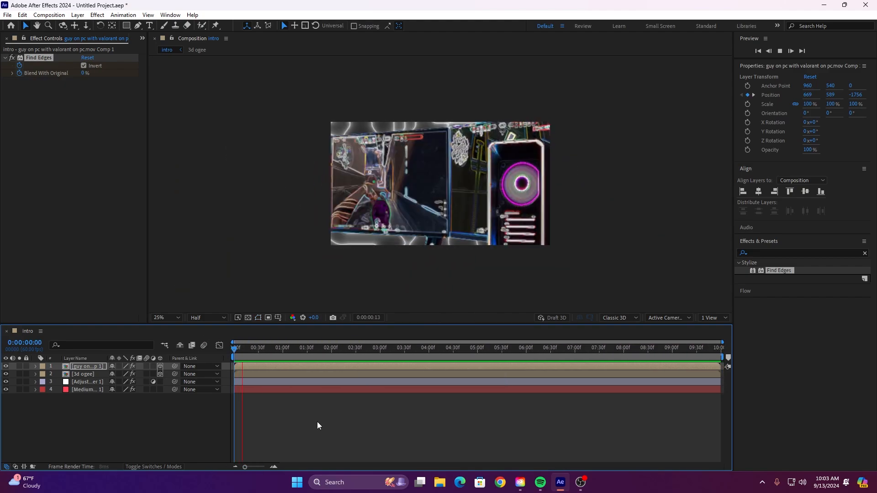
drag(311, 348, 230, 345)
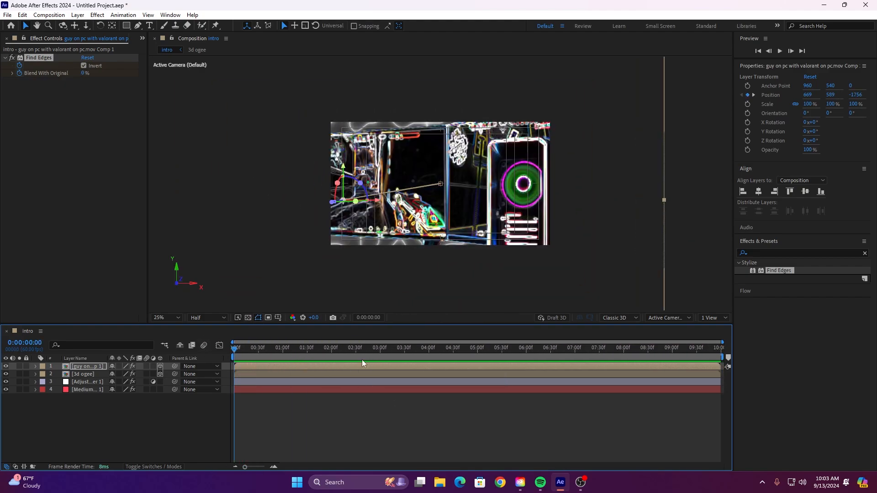
- Pre-compose the guy-on-PC layer with all attributes moved, and apply the CC BUFFS BLACK user preset to it at the last frame
key(ctrl+shift+c)
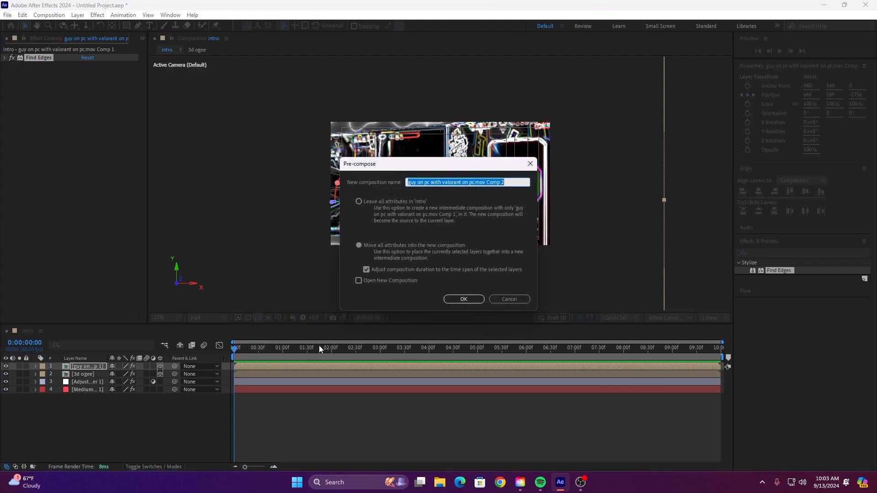
click(450, 301)
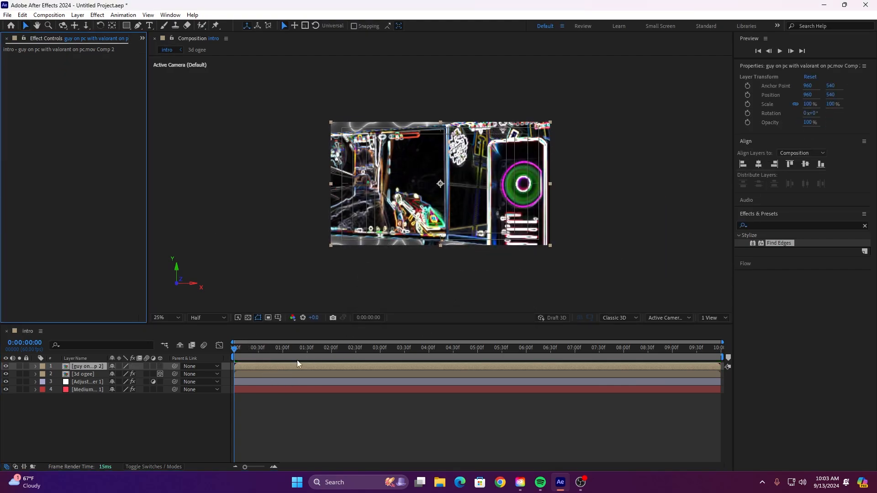
drag(304, 348, 721, 350)
click(865, 225)
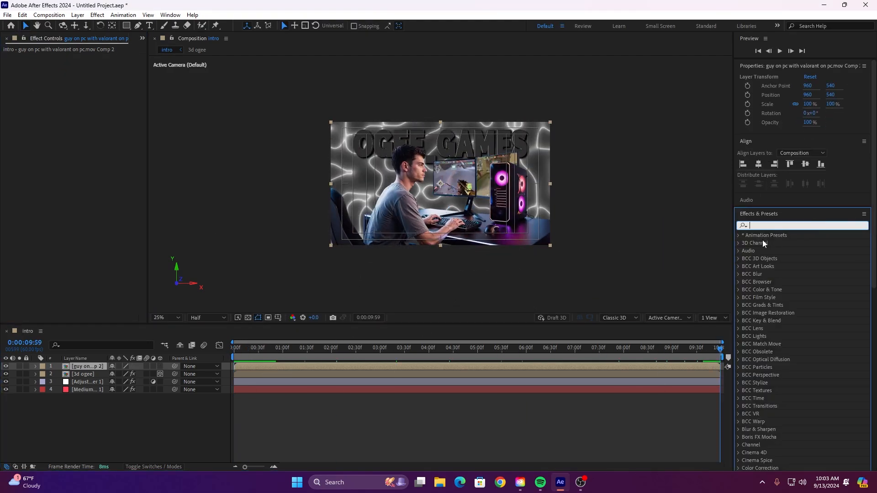
click(739, 234)
double_click(769, 290)
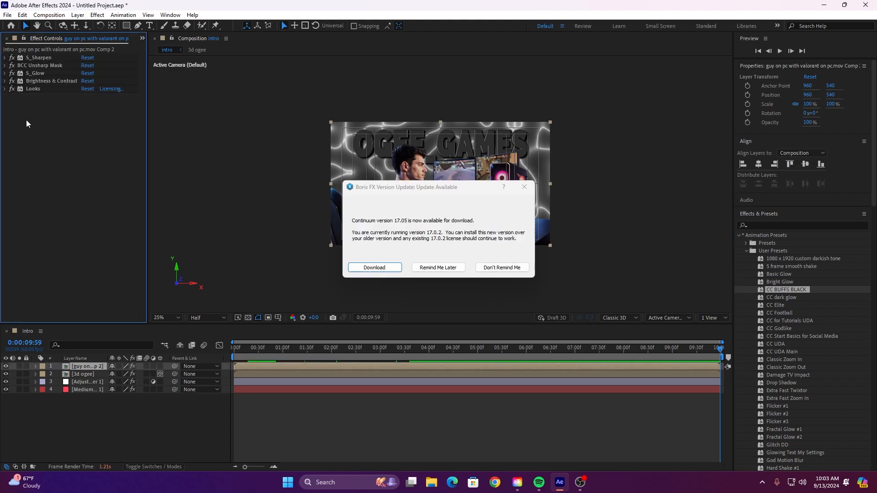
click(523, 186)
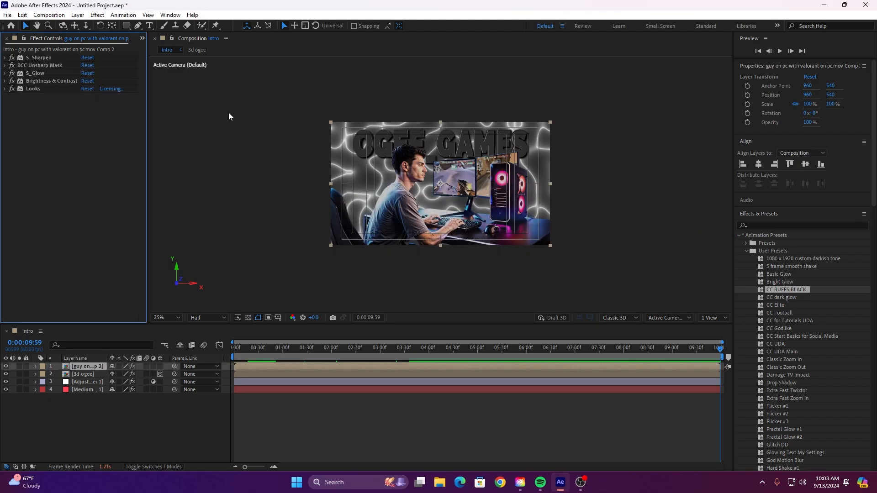
- Compare the guy-on-PC precomp with all preset effects off and on, and inspect the color correction up close
click(27, 60)
shift+click(37, 91)
click(14, 57)
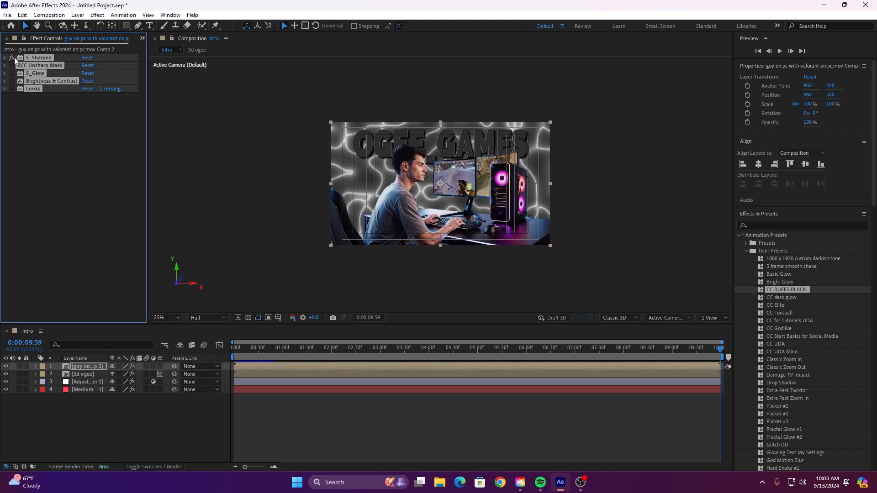
click(15, 57)
key(period)
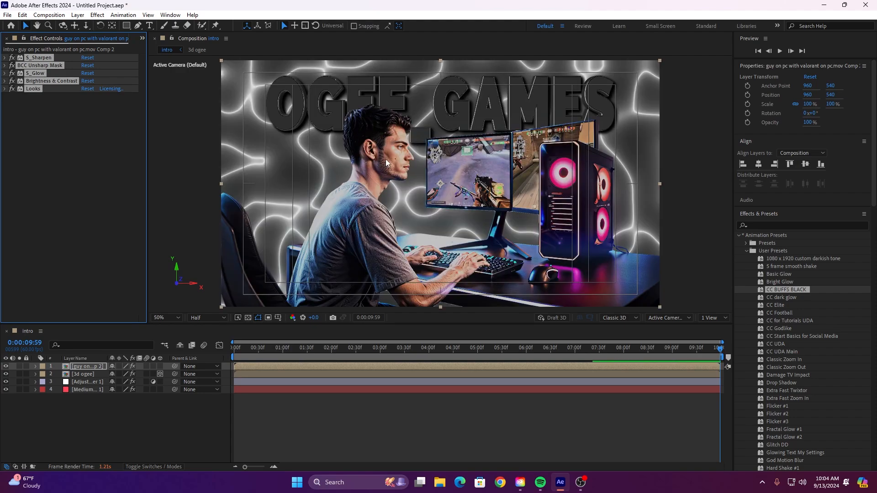
key(comma)
drag(556, 349, 545, 371)
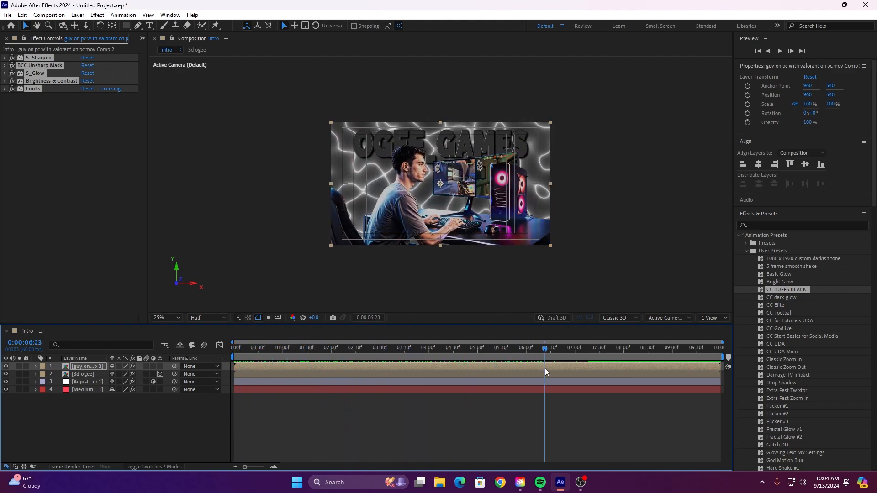
click(91, 103)
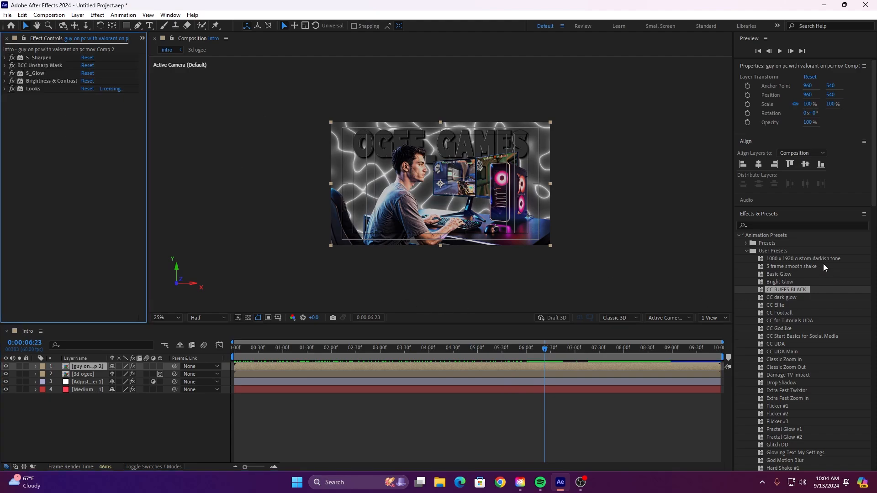
- Add an adjustment layer above all layers, search the effects for "cc vig" and apply CC Vignette to it
key(ctrl+alt+y)
key(Home)
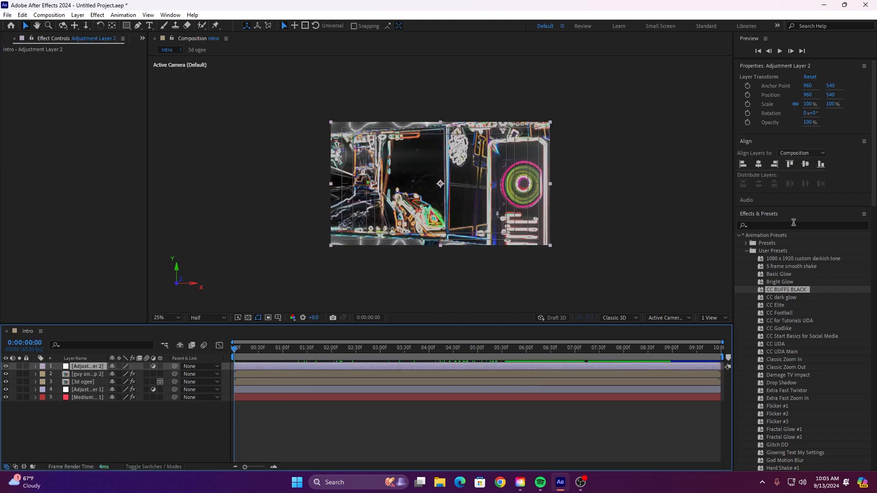
click(779, 224)
text(cc vig)
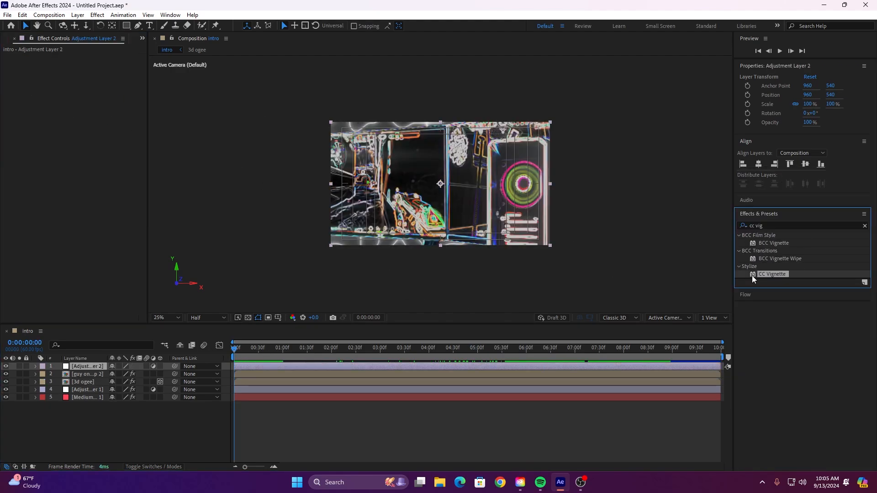
drag(751, 275, 250, 367)
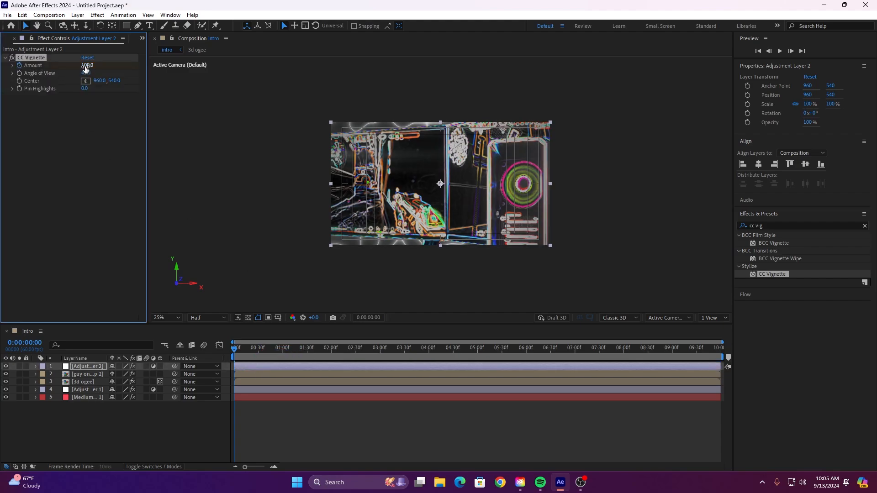
- Keyframe the CC Vignette Amount at 400 at the start of the composition
drag(87, 65, 201, 70)
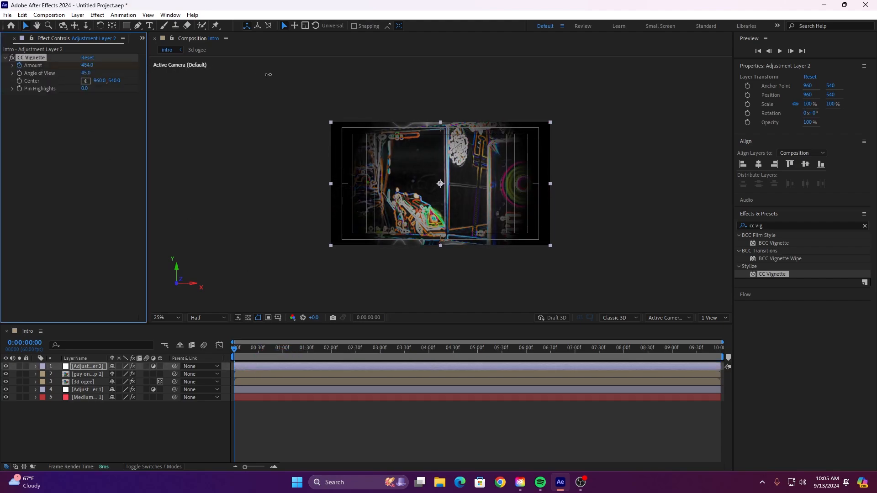
drag(268, 74, 117, 68)
text(400)
key(Return)
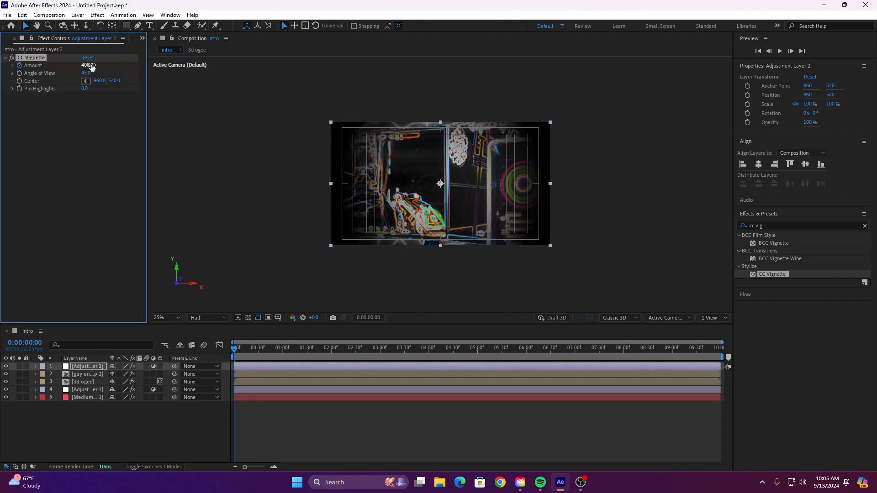
- Keyframe the CC Vignette Amount at 80 at 0:00:03:59 and reveal the layer's keyframes
drag(234, 349, 430, 358)
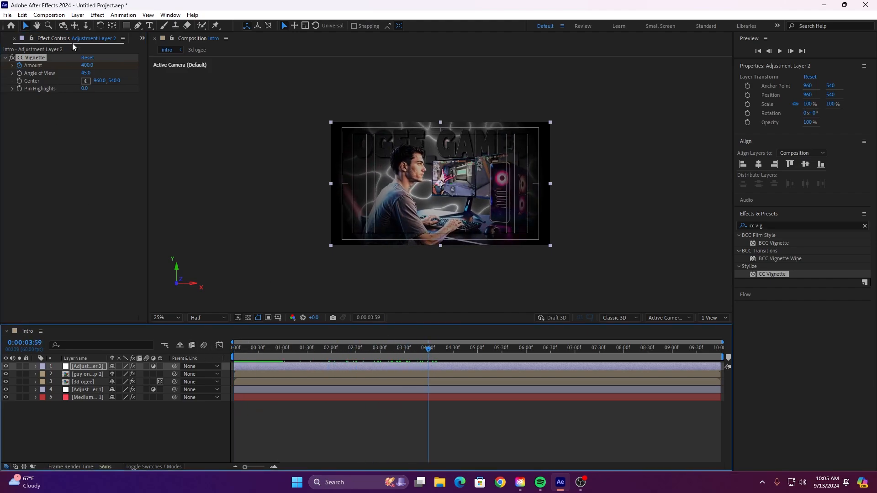
click(87, 65)
text(80)
key(Return)
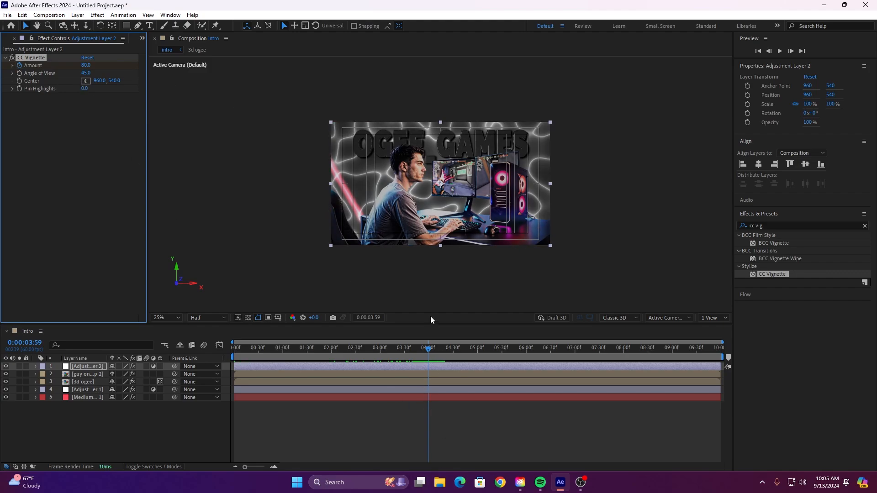
click(278, 317)
drag(461, 350, 428, 351)
key(u)
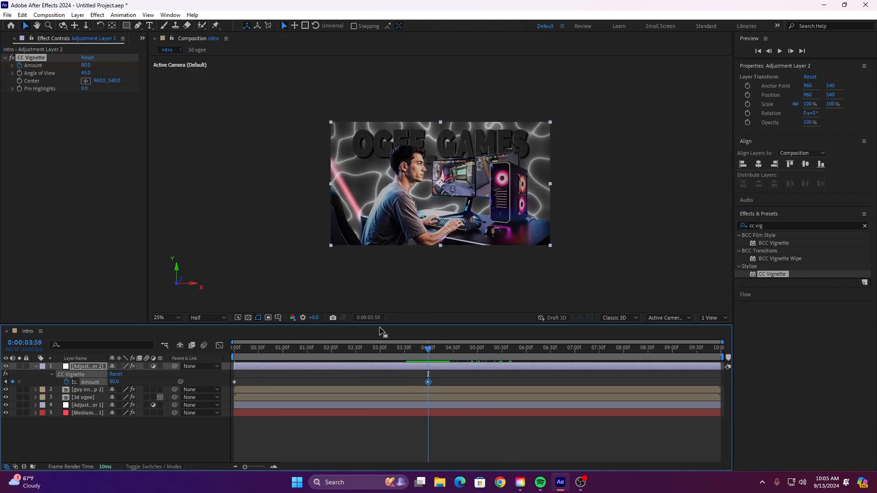
- Try different CC Vignette Amounts, including -200 and 0, on the keyframe at 0:00:03:59
drag(85, 66, 26, 87)
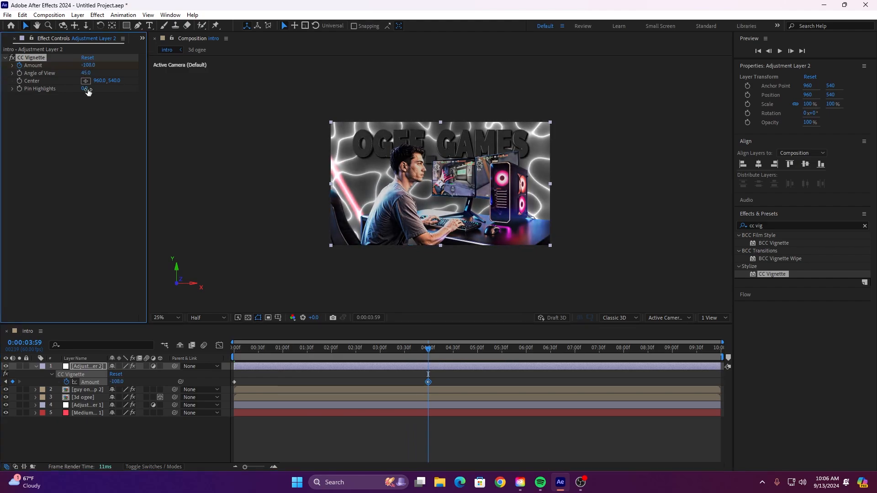
text(00)
key(Return)
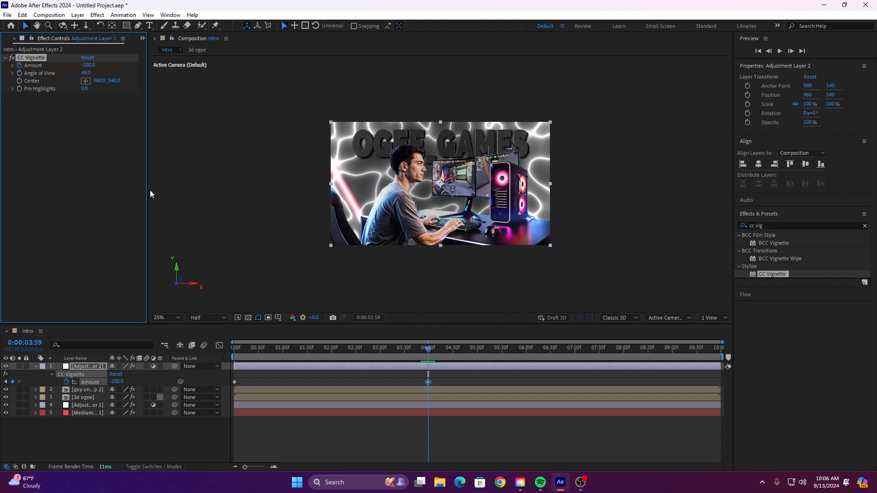
mouse_move(432, 350)
mouse_down()
mouse_move(447, 339)
mouse_move(495, 338)
mouse_move(431, 336)
mouse_up()
key(j)
click(90, 65)
text(45)
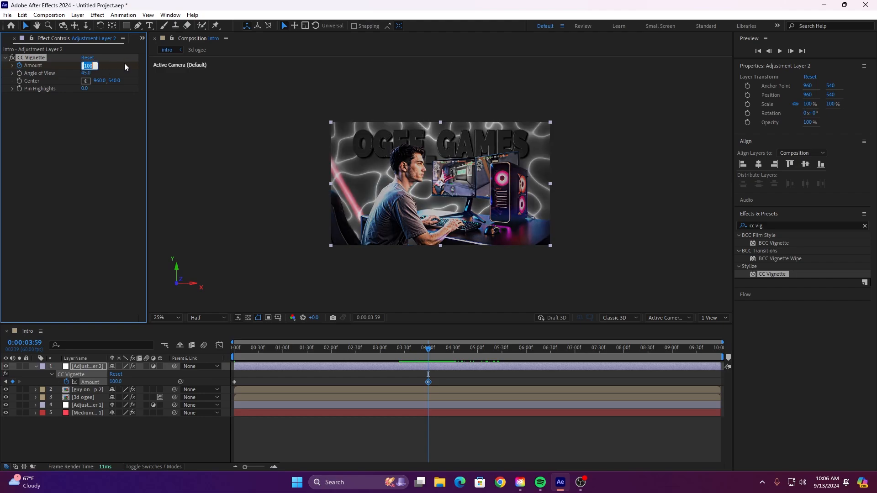
key(Return)
click(87, 65)
text(0)
key(Return)
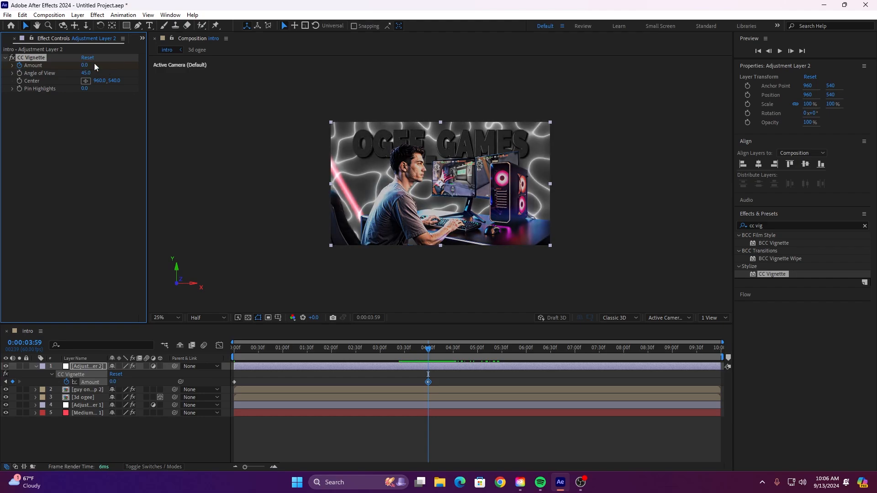
- Set the CC Vignette Amount to 70 at 0:00:03:59 and easy-ease both Amount keyframes
click(85, 66)
text(70)
key(Return)
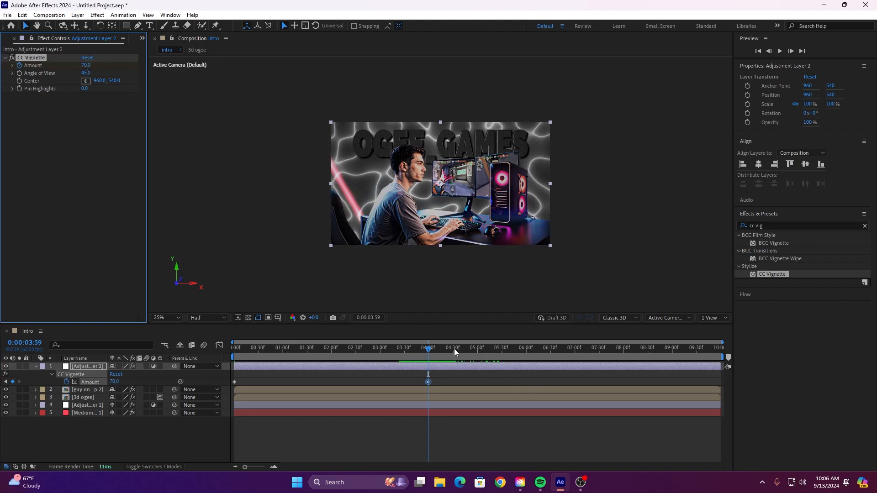
drag(446, 373, 230, 385)
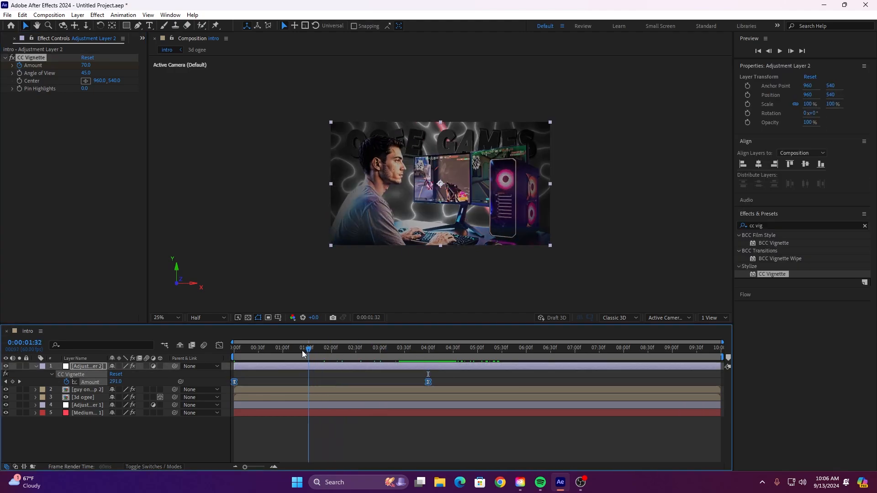